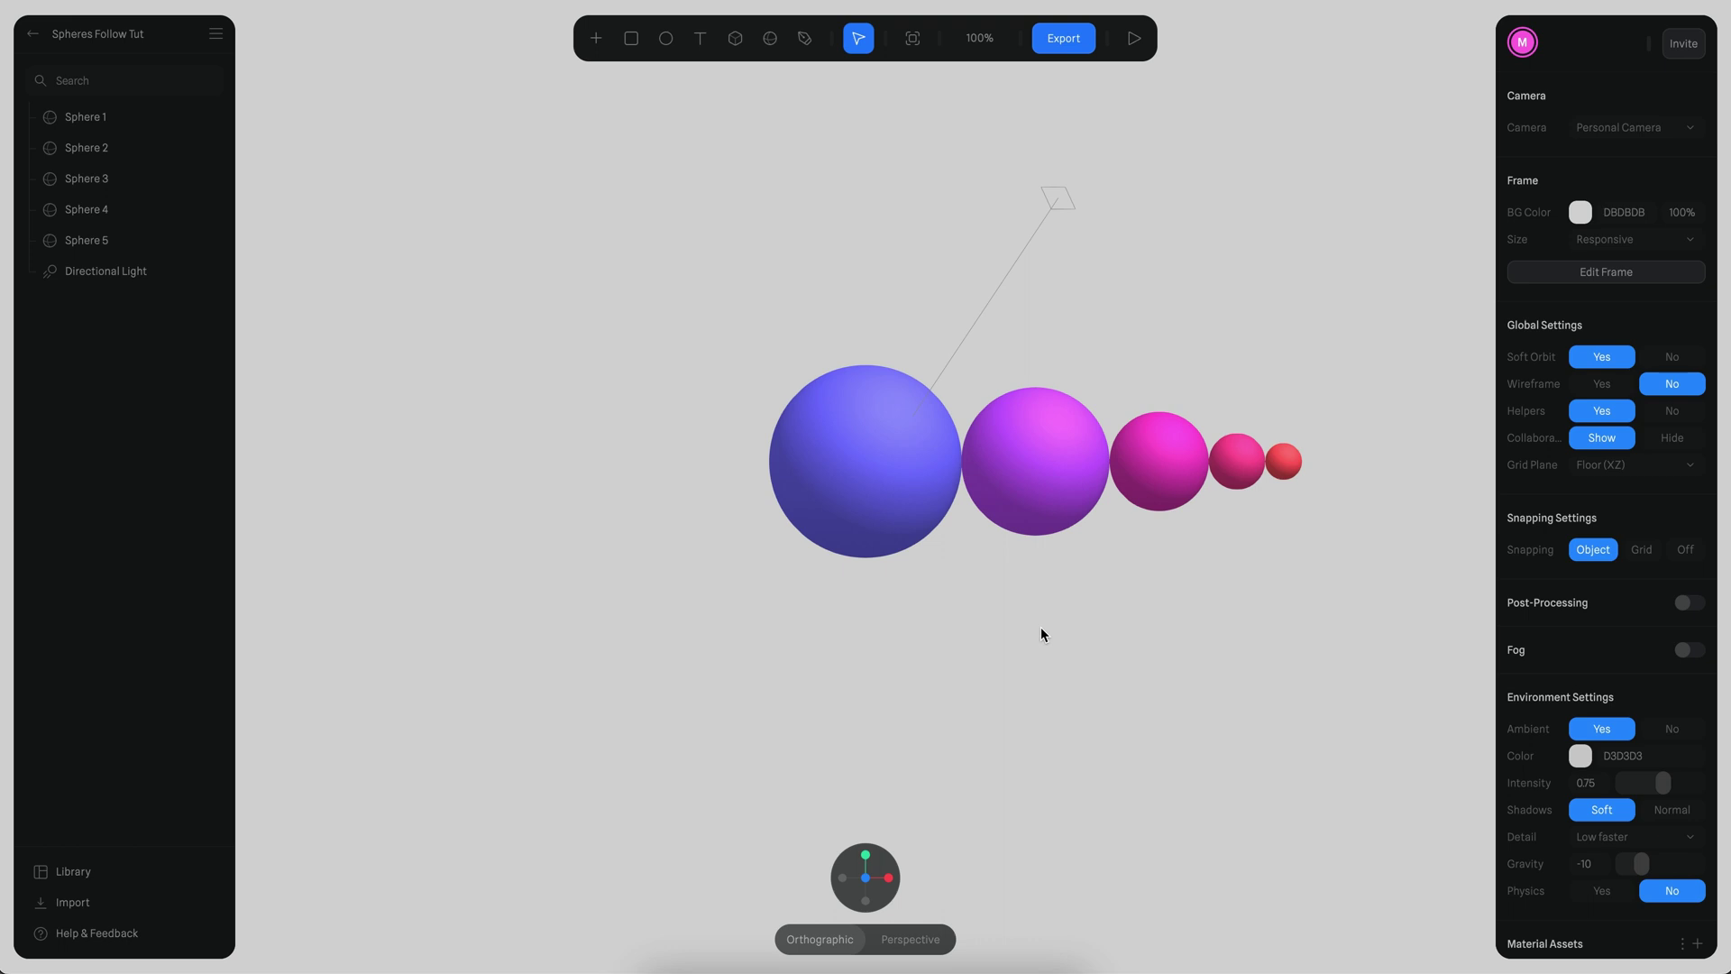
- Add a Follow event to Sphere 1, the large blue sphere, and run the play preview
click(1030, 480)
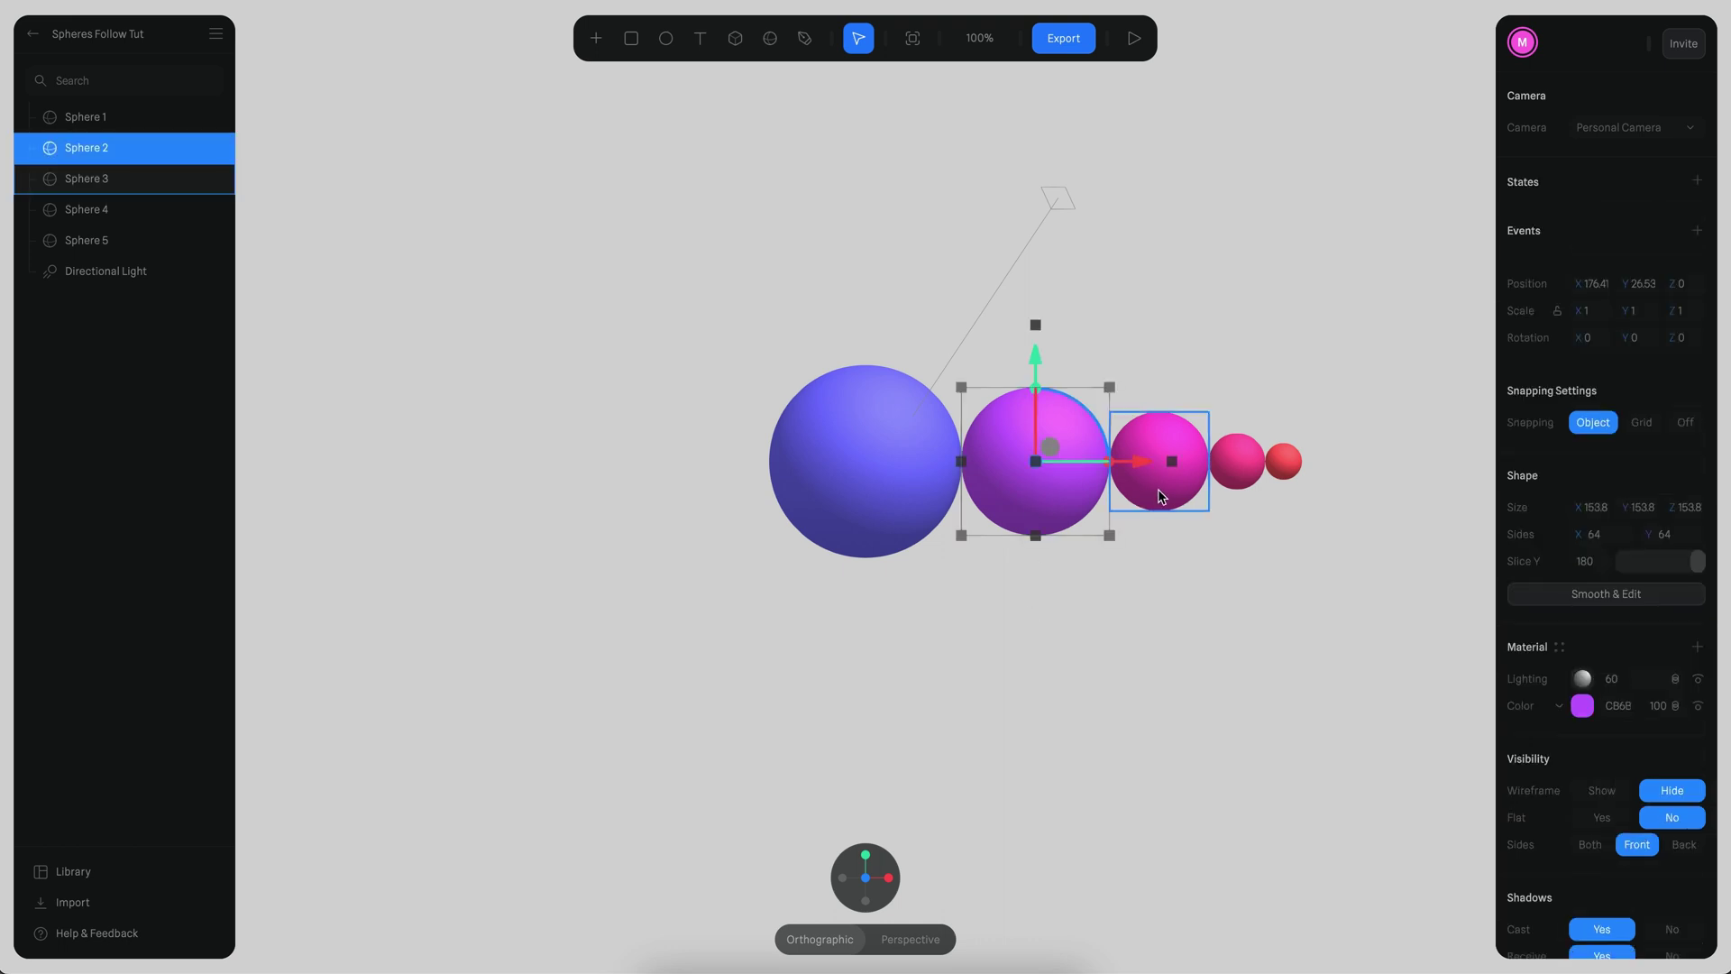
click(1263, 611)
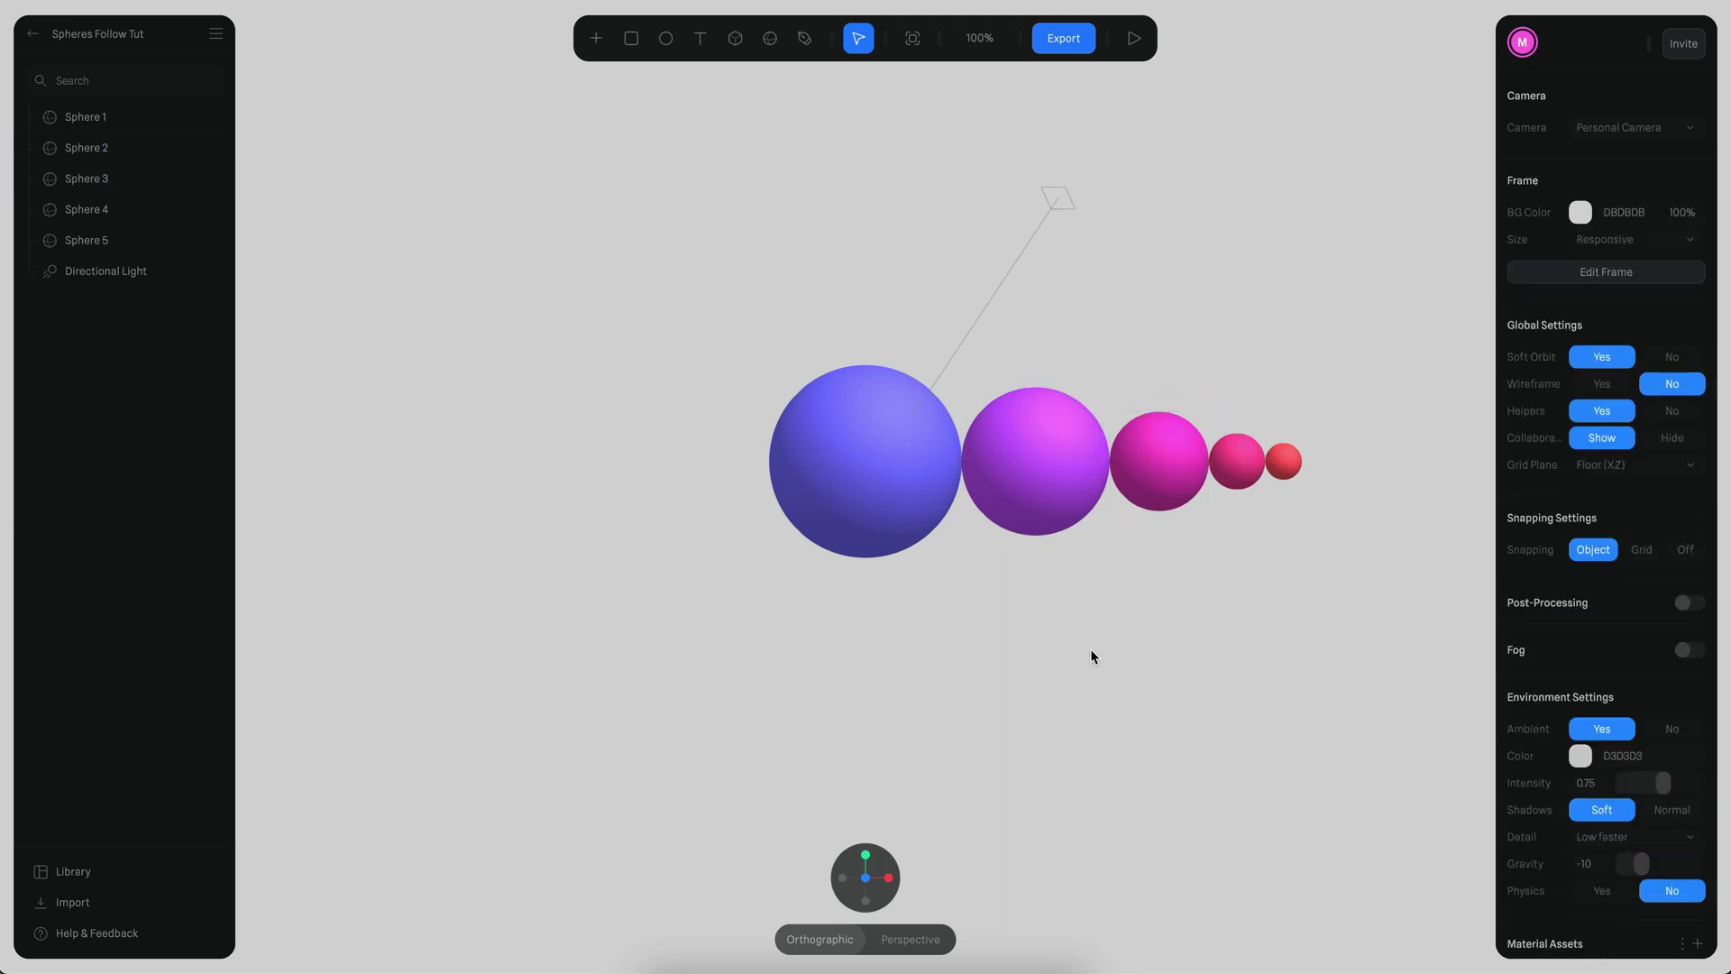
click(907, 514)
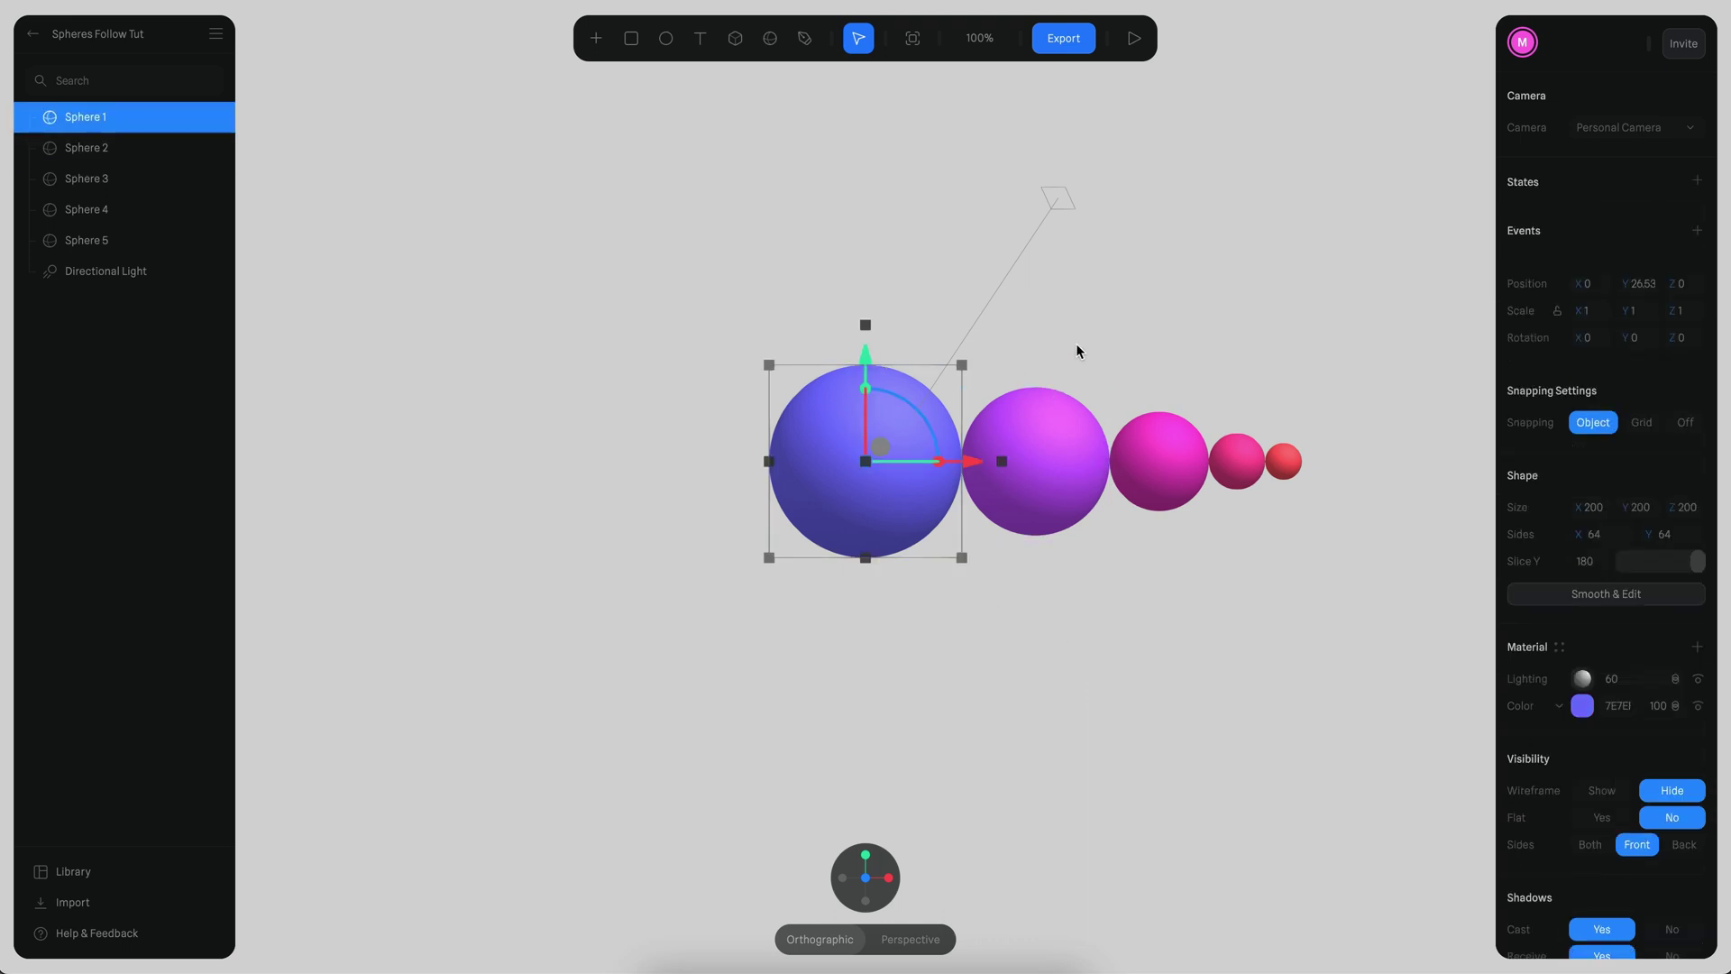
click(1696, 232)
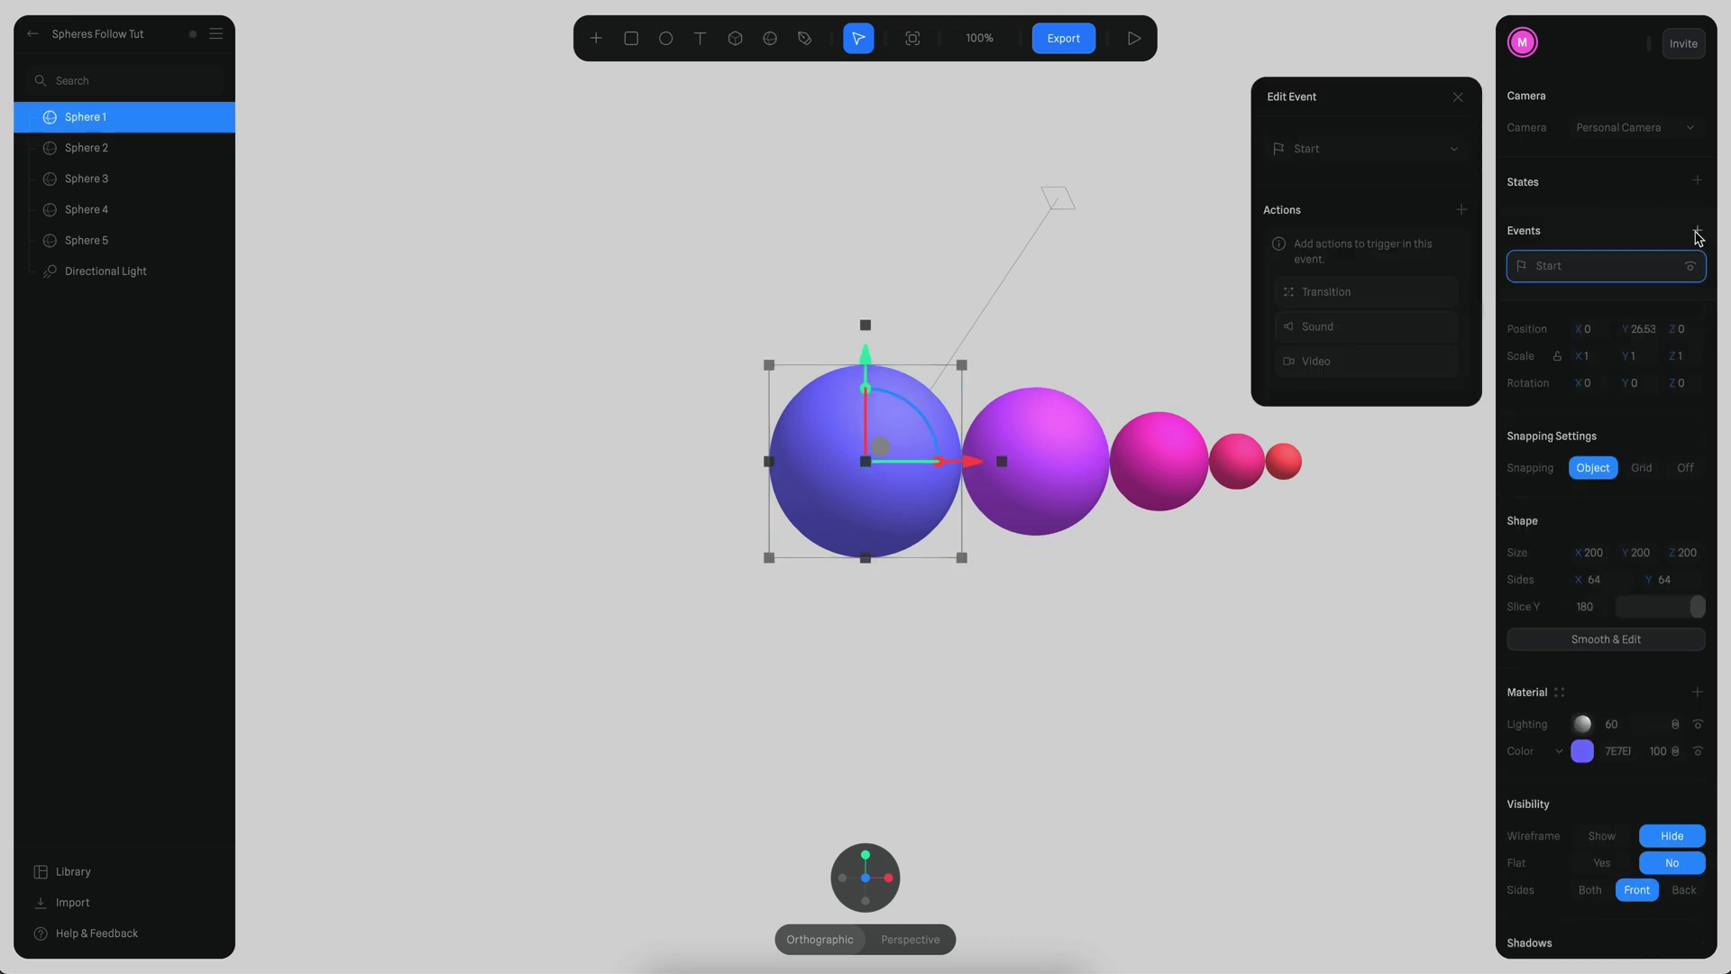
click(1350, 155)
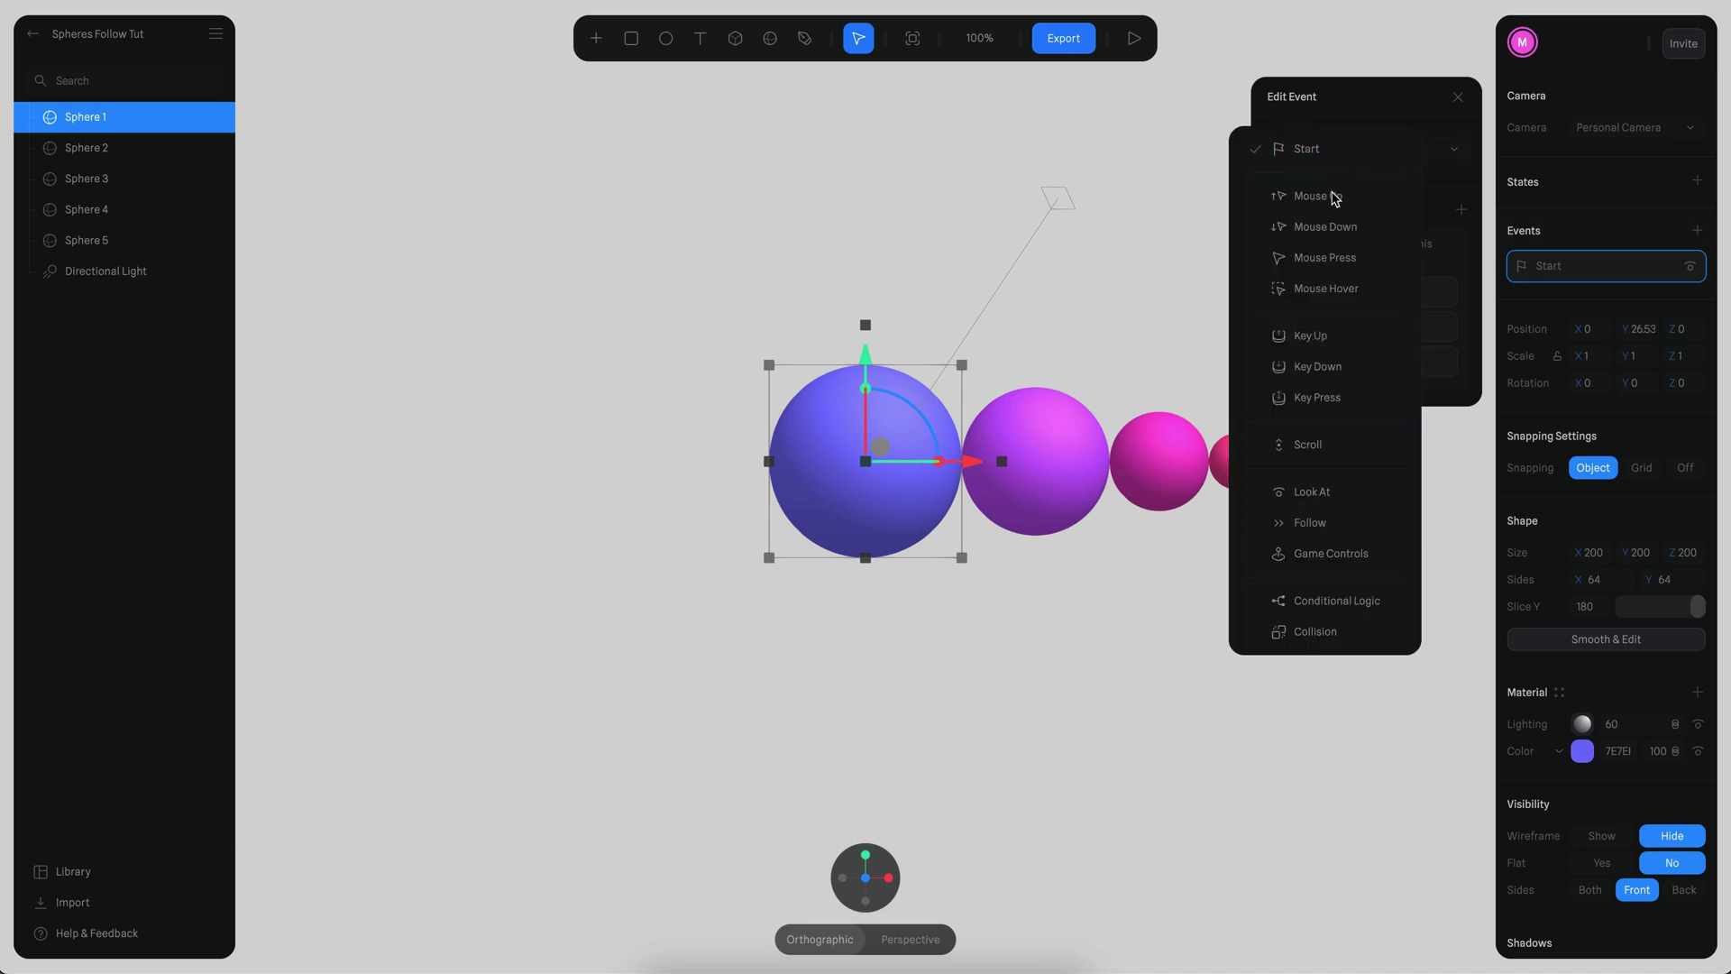
click(1308, 521)
click(1086, 265)
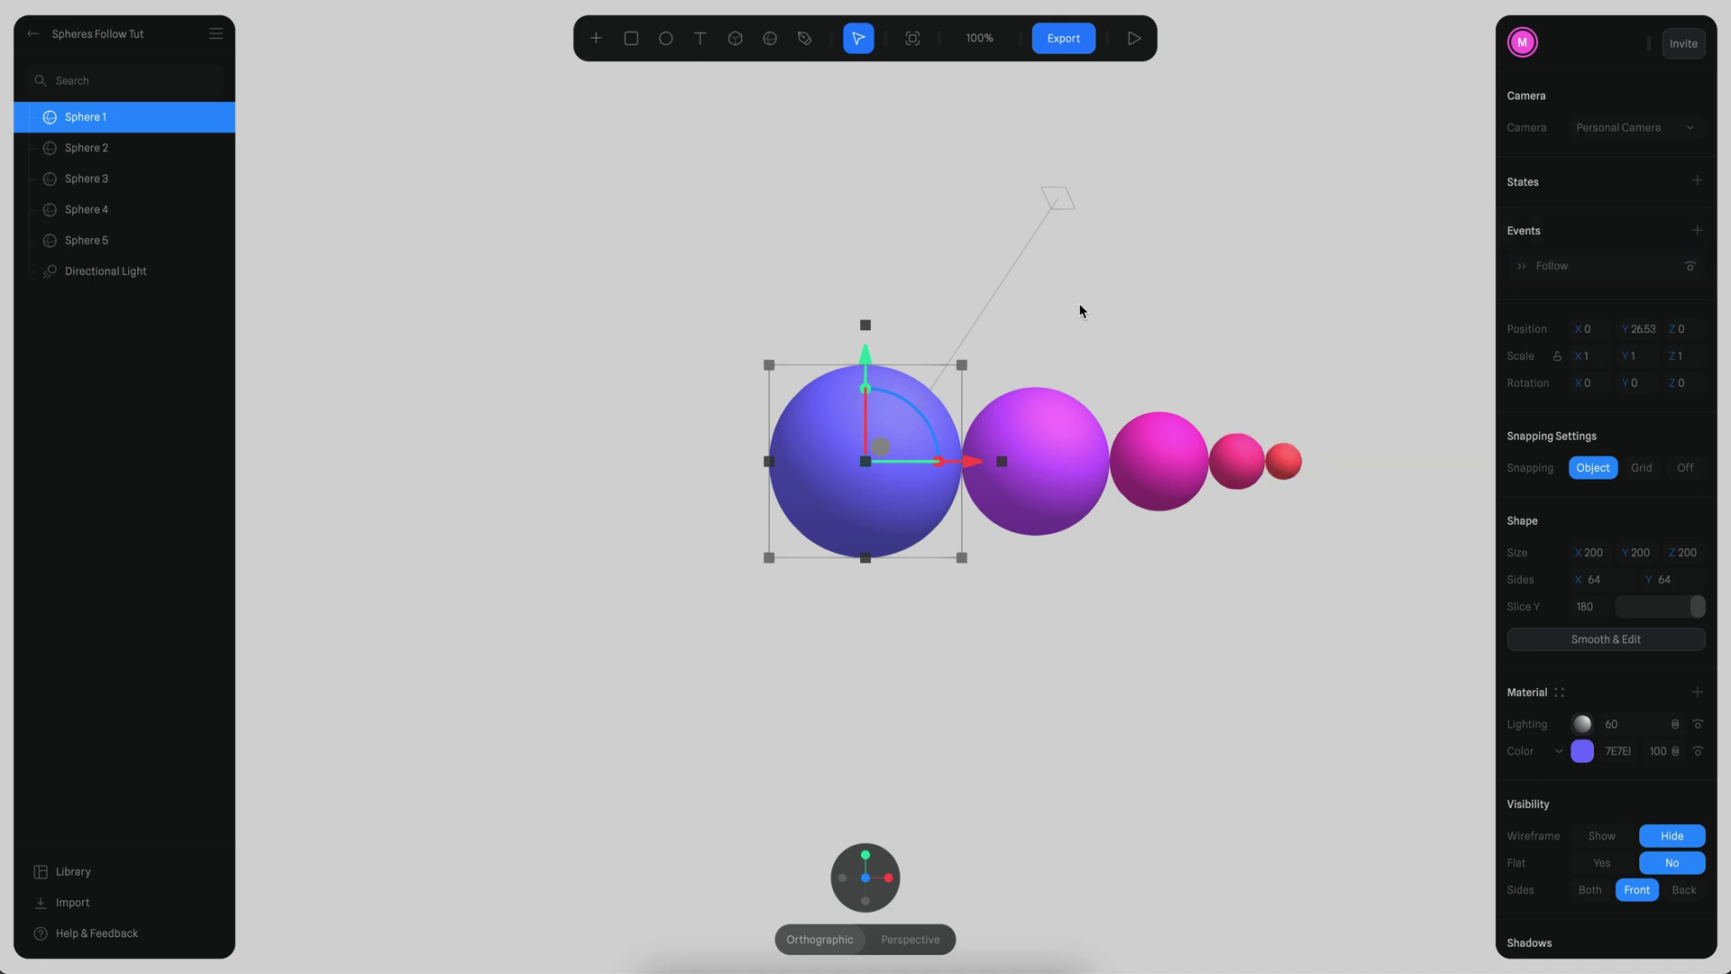
click(1134, 38)
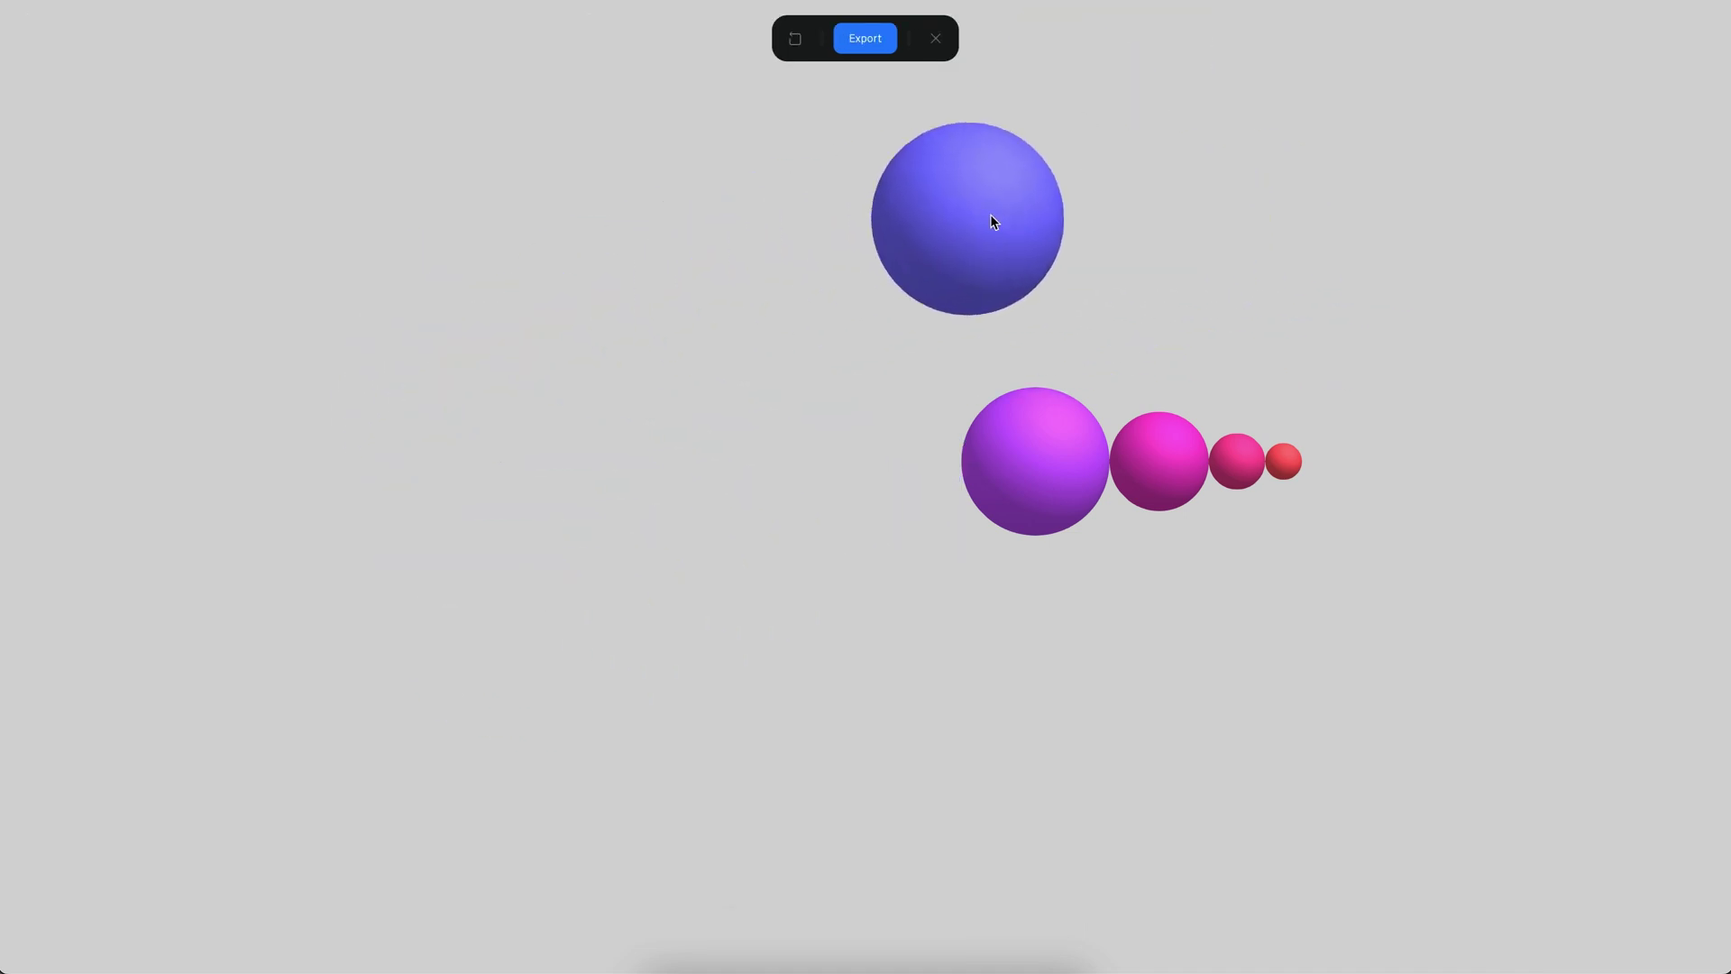
- Exit the play preview and return to the Spline editor
click(935, 38)
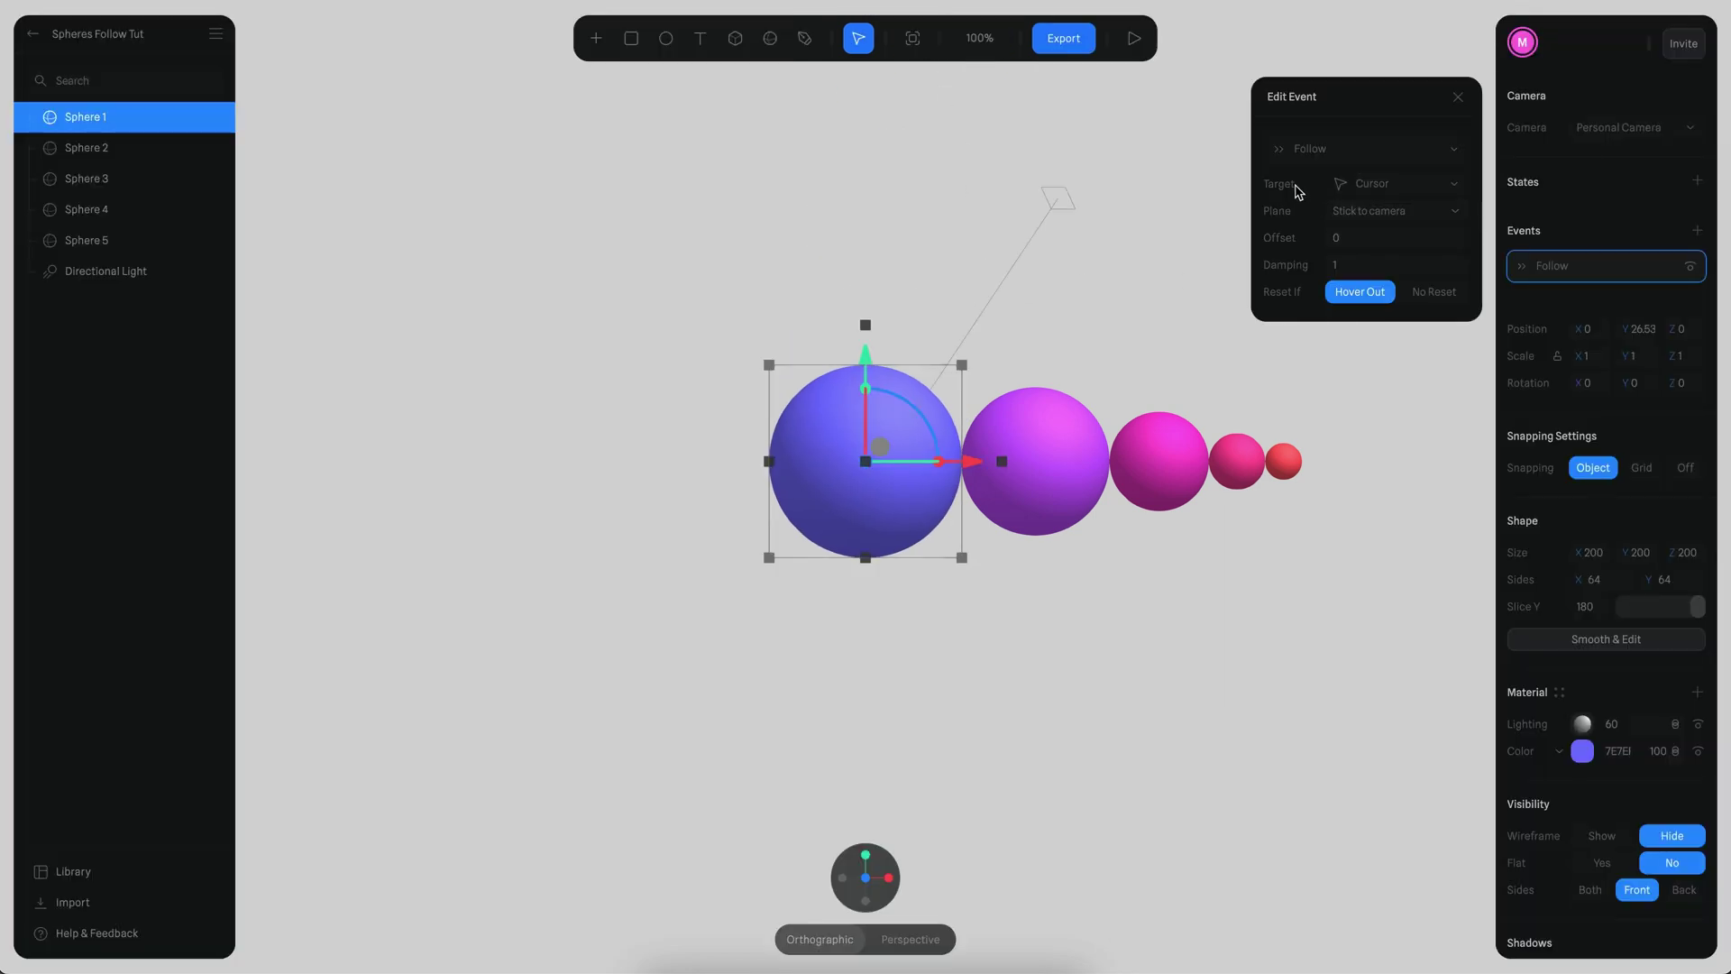
- Keep Cursor as the follow target and change the Follow plane to Floor (XZ)
click(1377, 186)
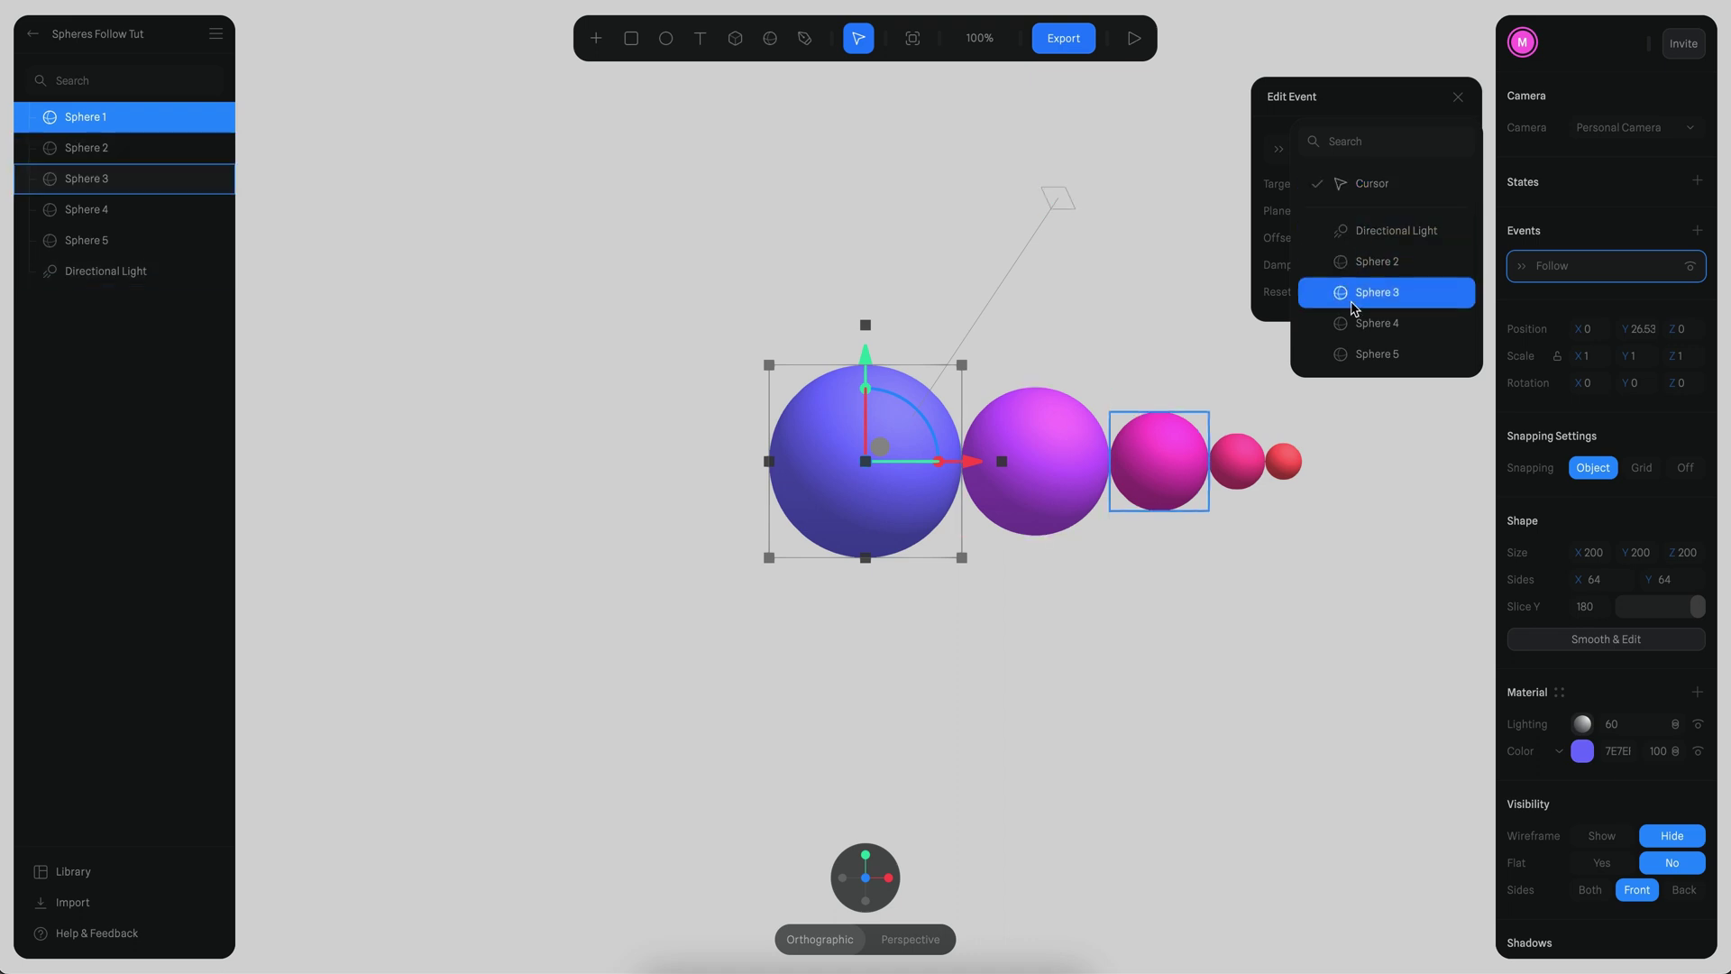
click(1287, 214)
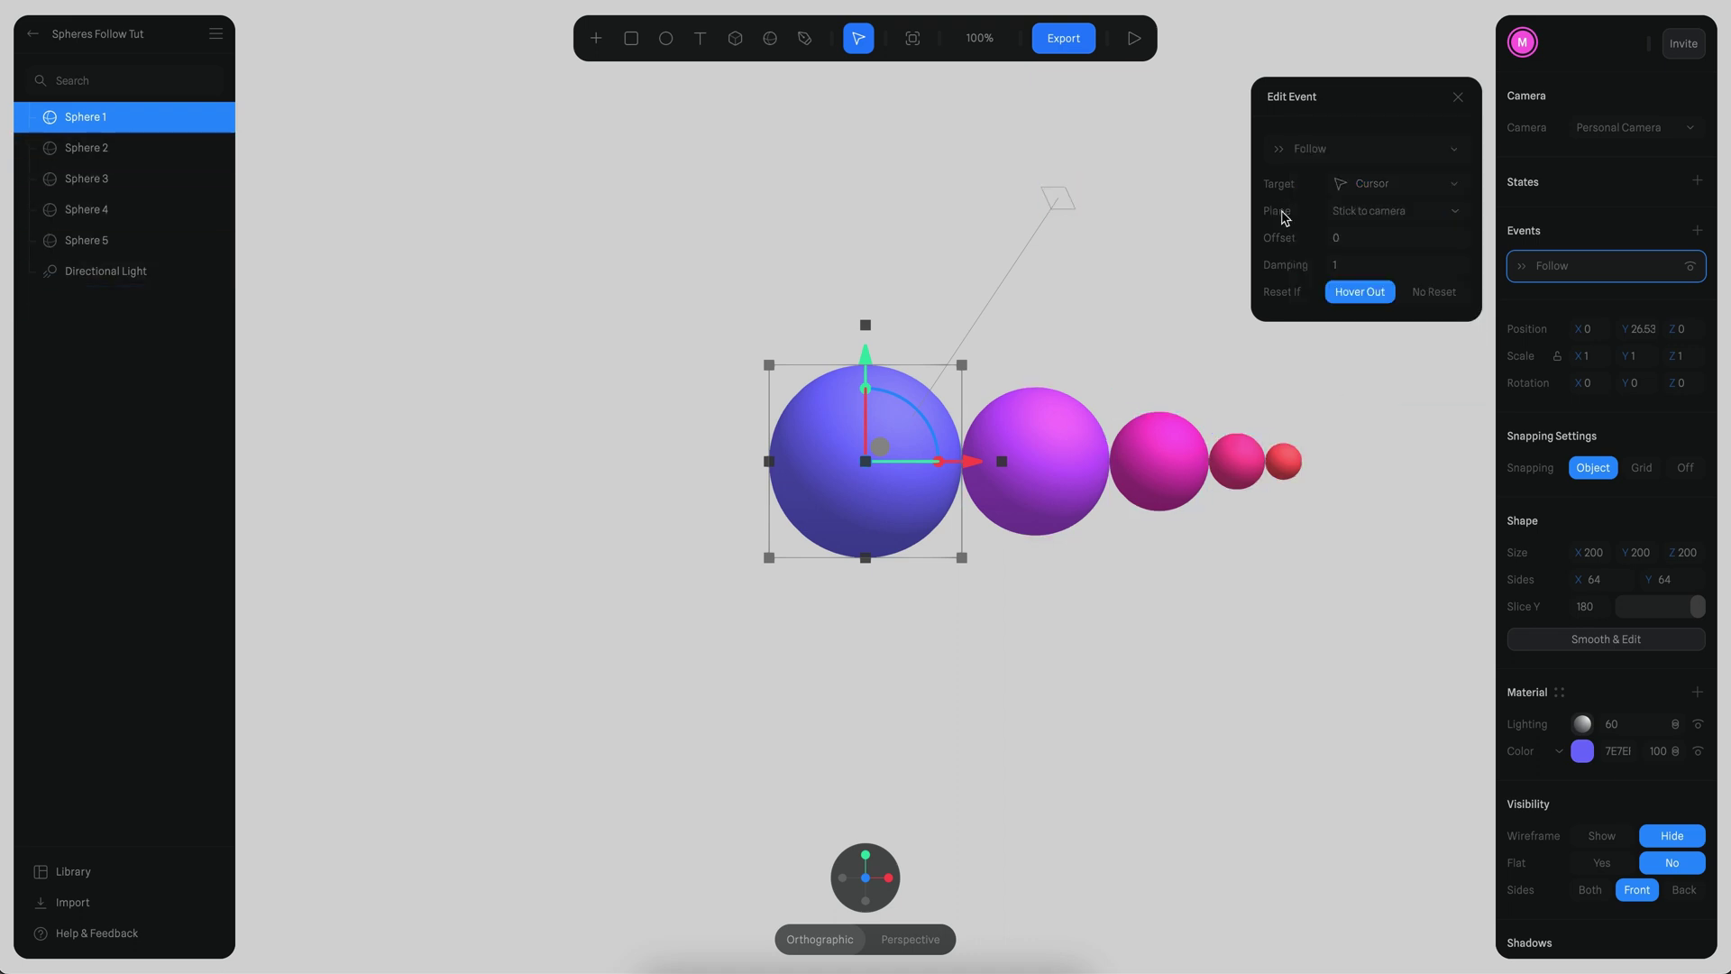
click(1339, 216)
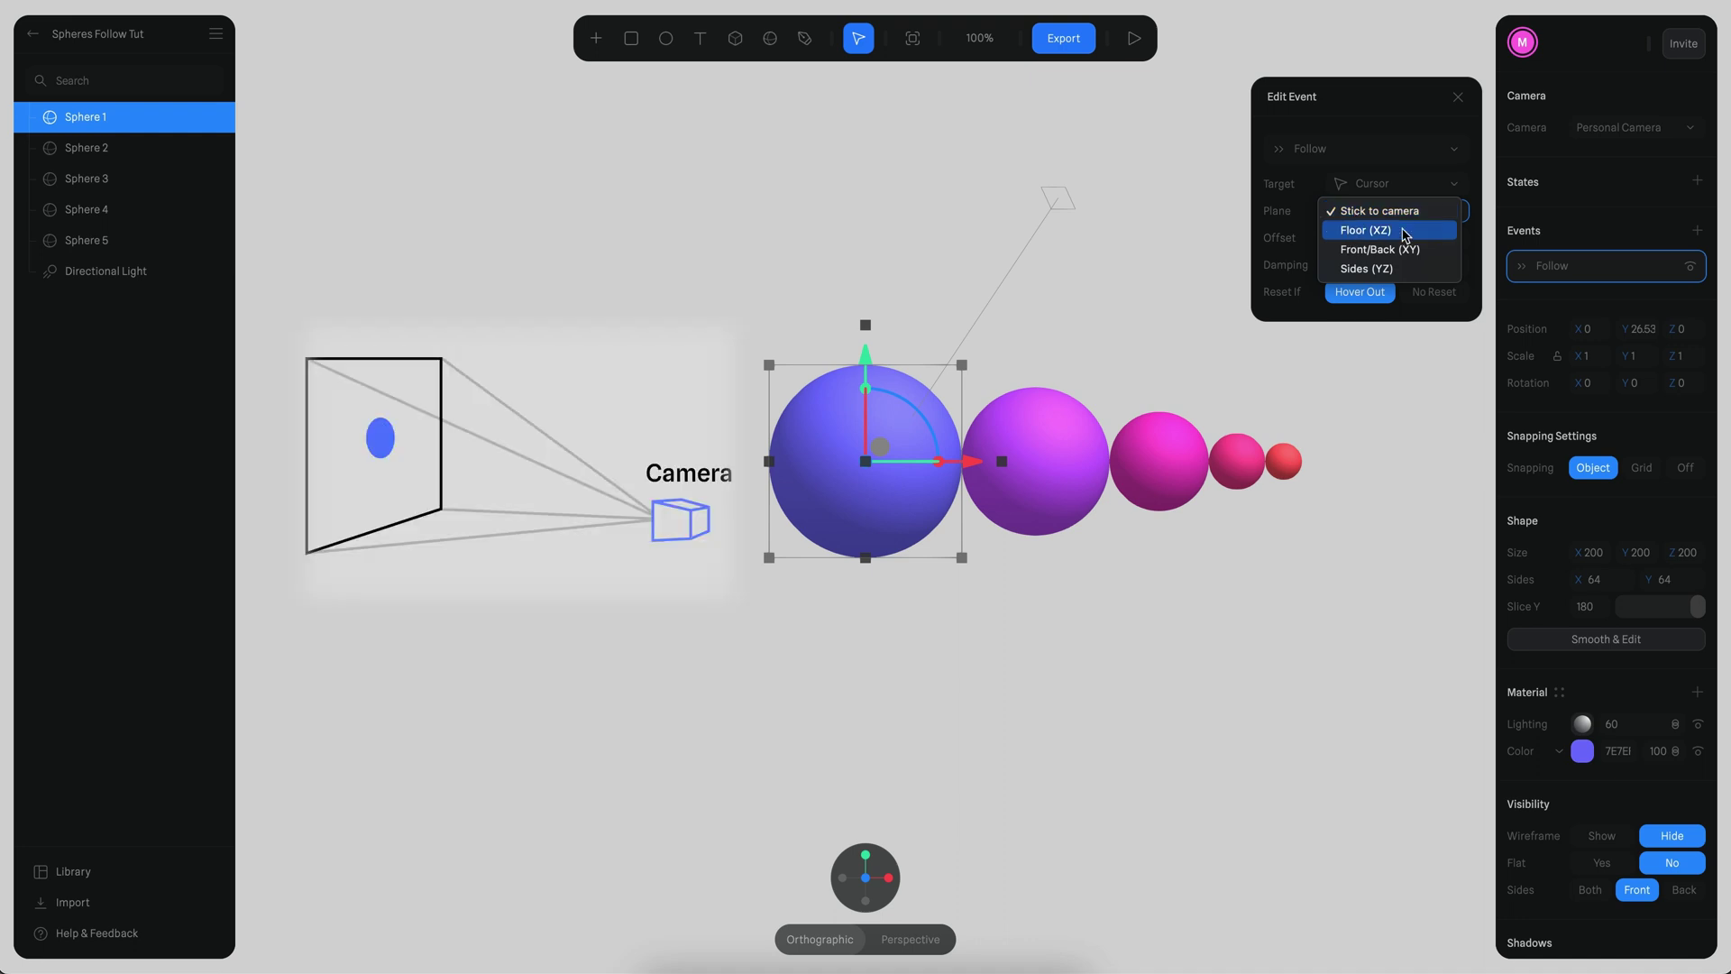
click(1349, 237)
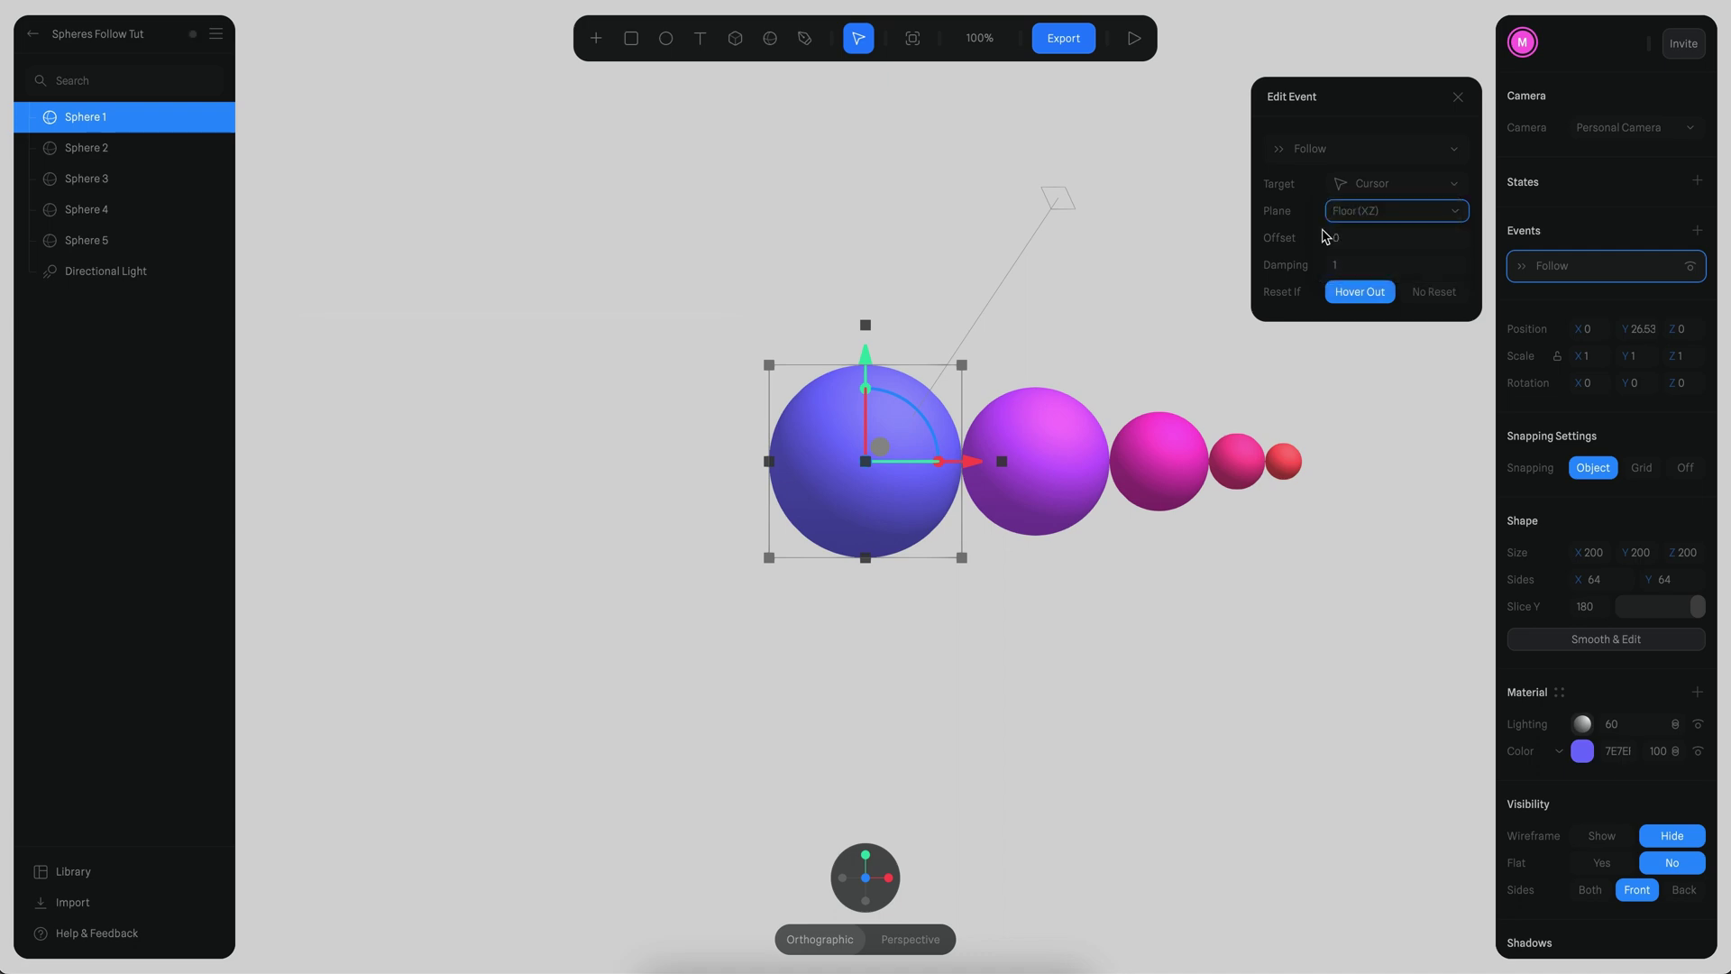
- Tilt the view down onto the spheres and test the floor-plane follow in preview
click(1209, 253)
drag(1304, 341, 1226, 396)
click(1143, 42)
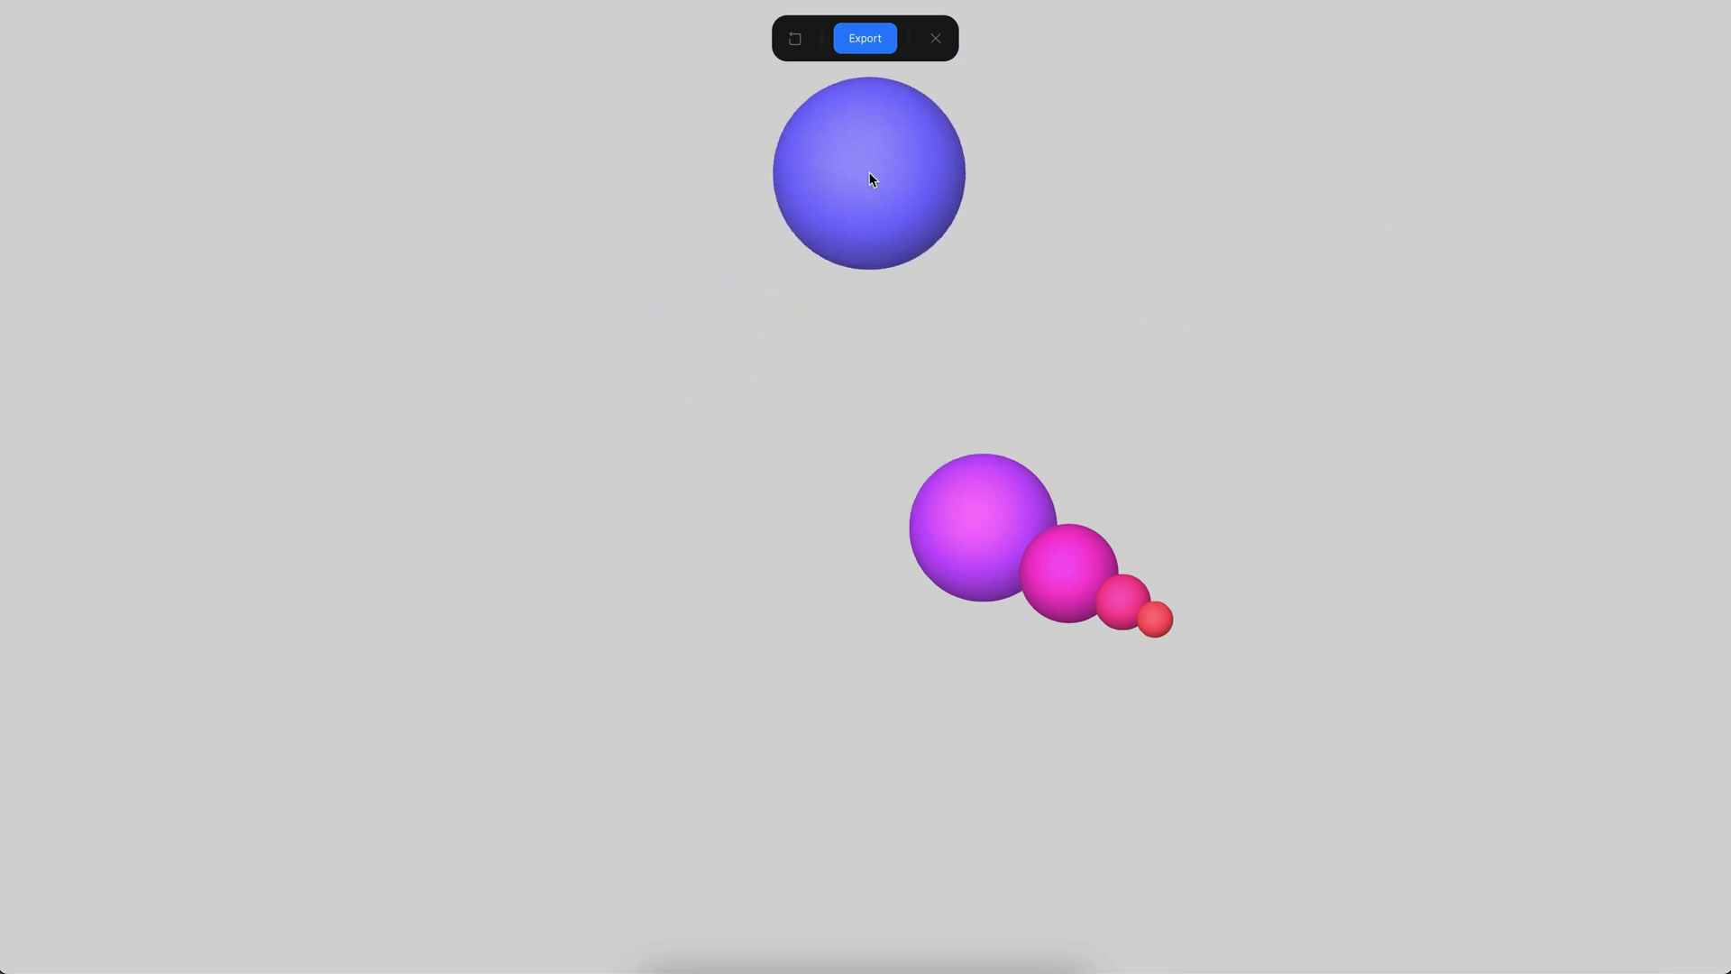
click(935, 39)
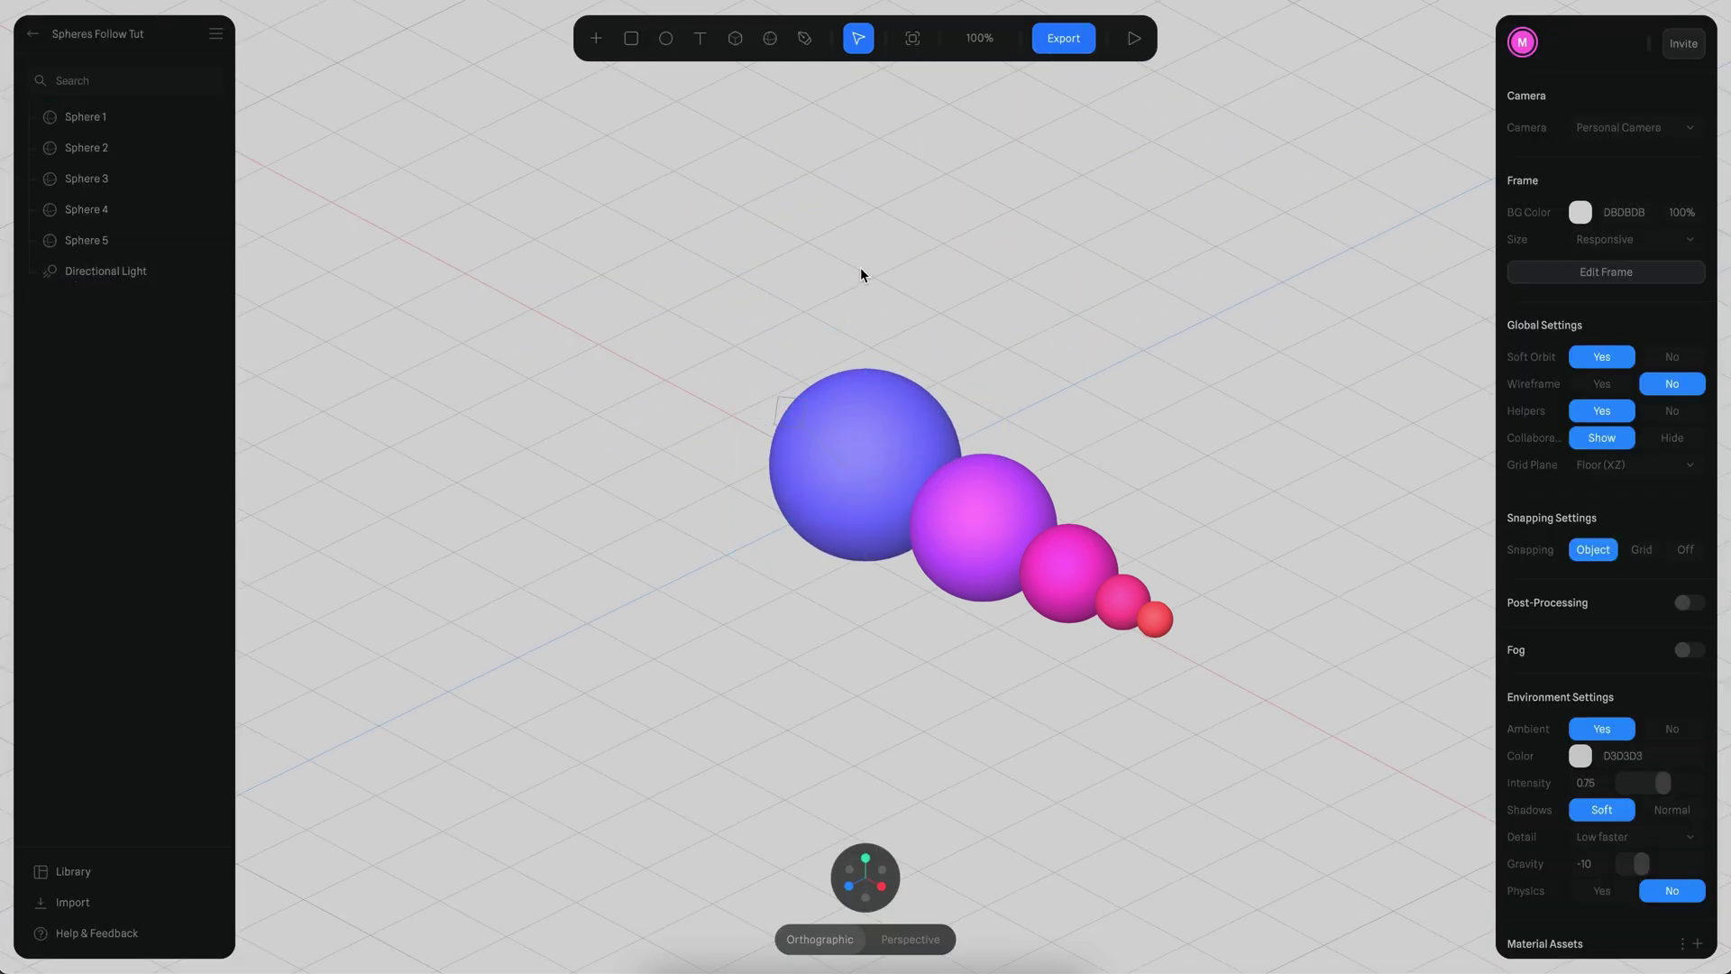
- In perspective view, draw two dark rectangle planes and lead the blue sphere onto them in preview
click(911, 941)
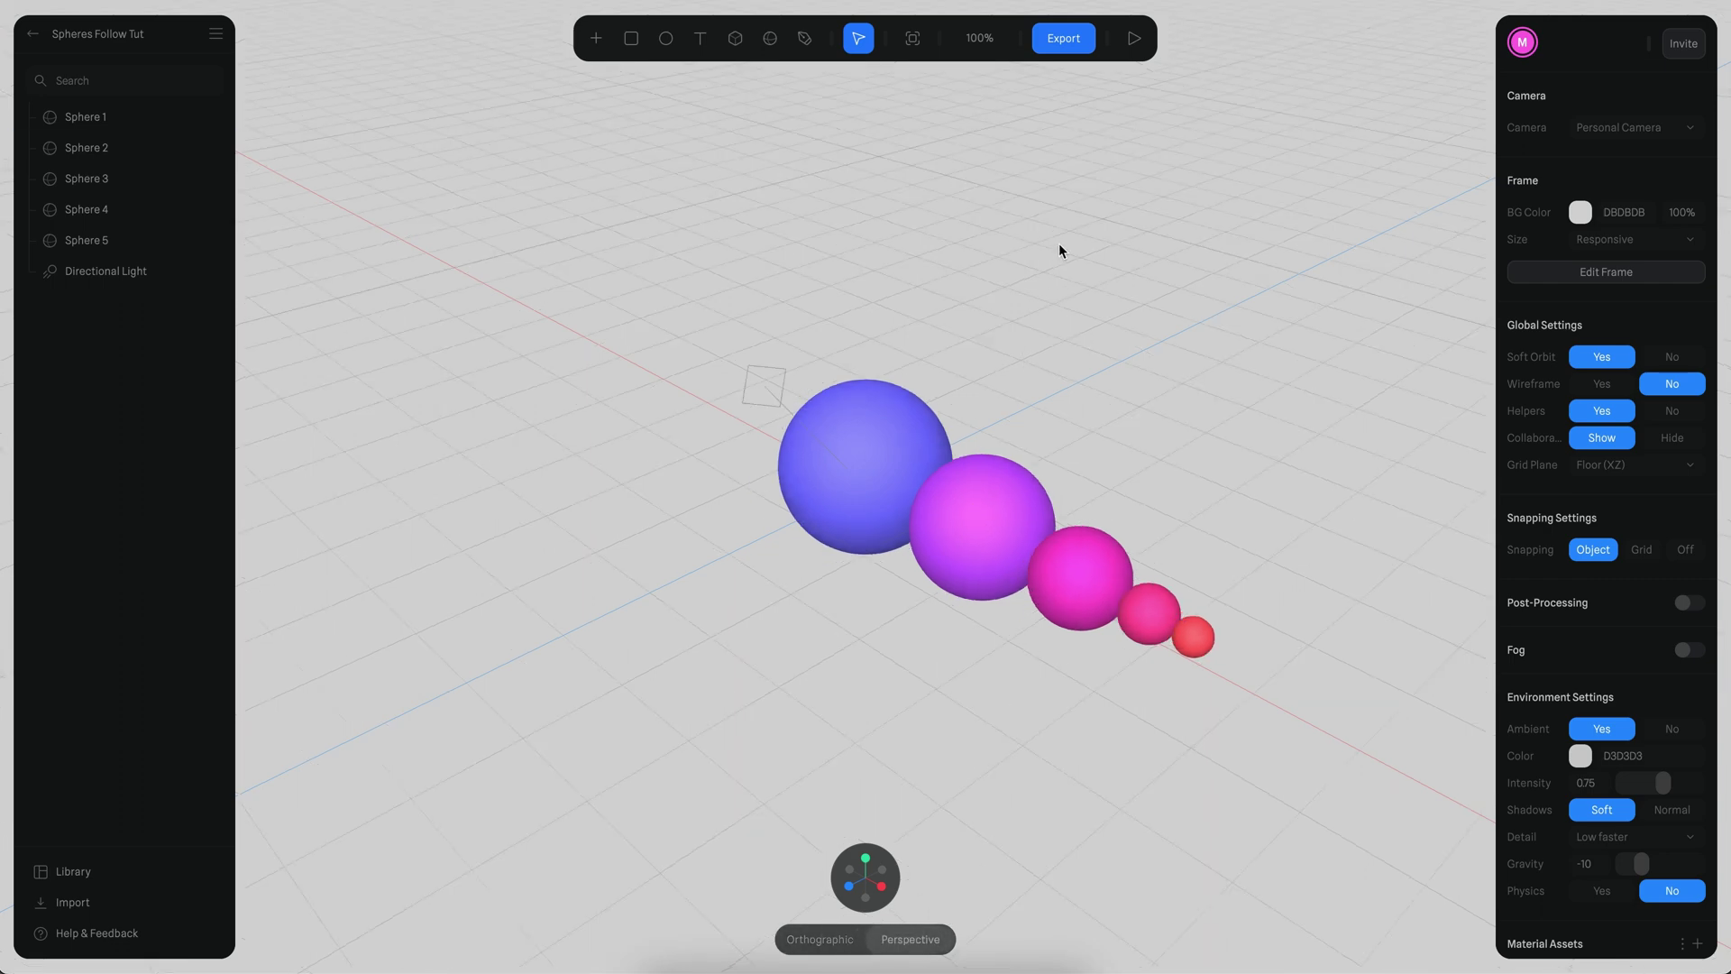
click(631, 39)
click(538, 265)
drag(1195, 279, 1408, 477)
click(1134, 38)
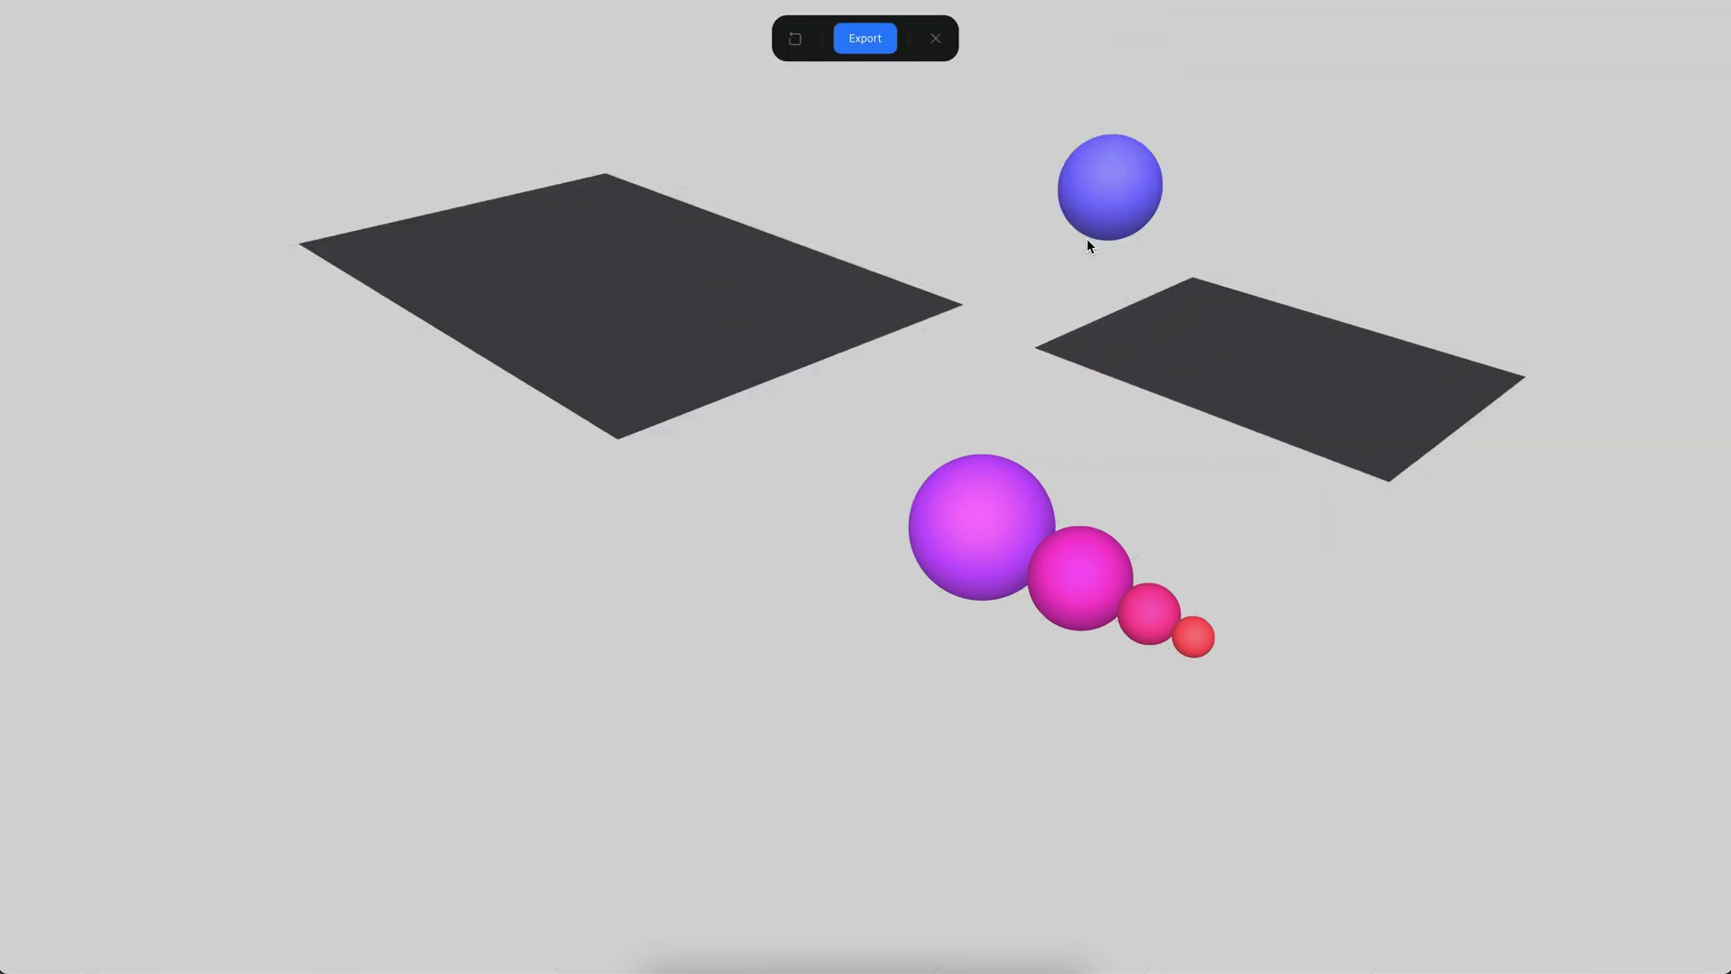
drag(1057, 311, 1118, 624)
click(935, 38)
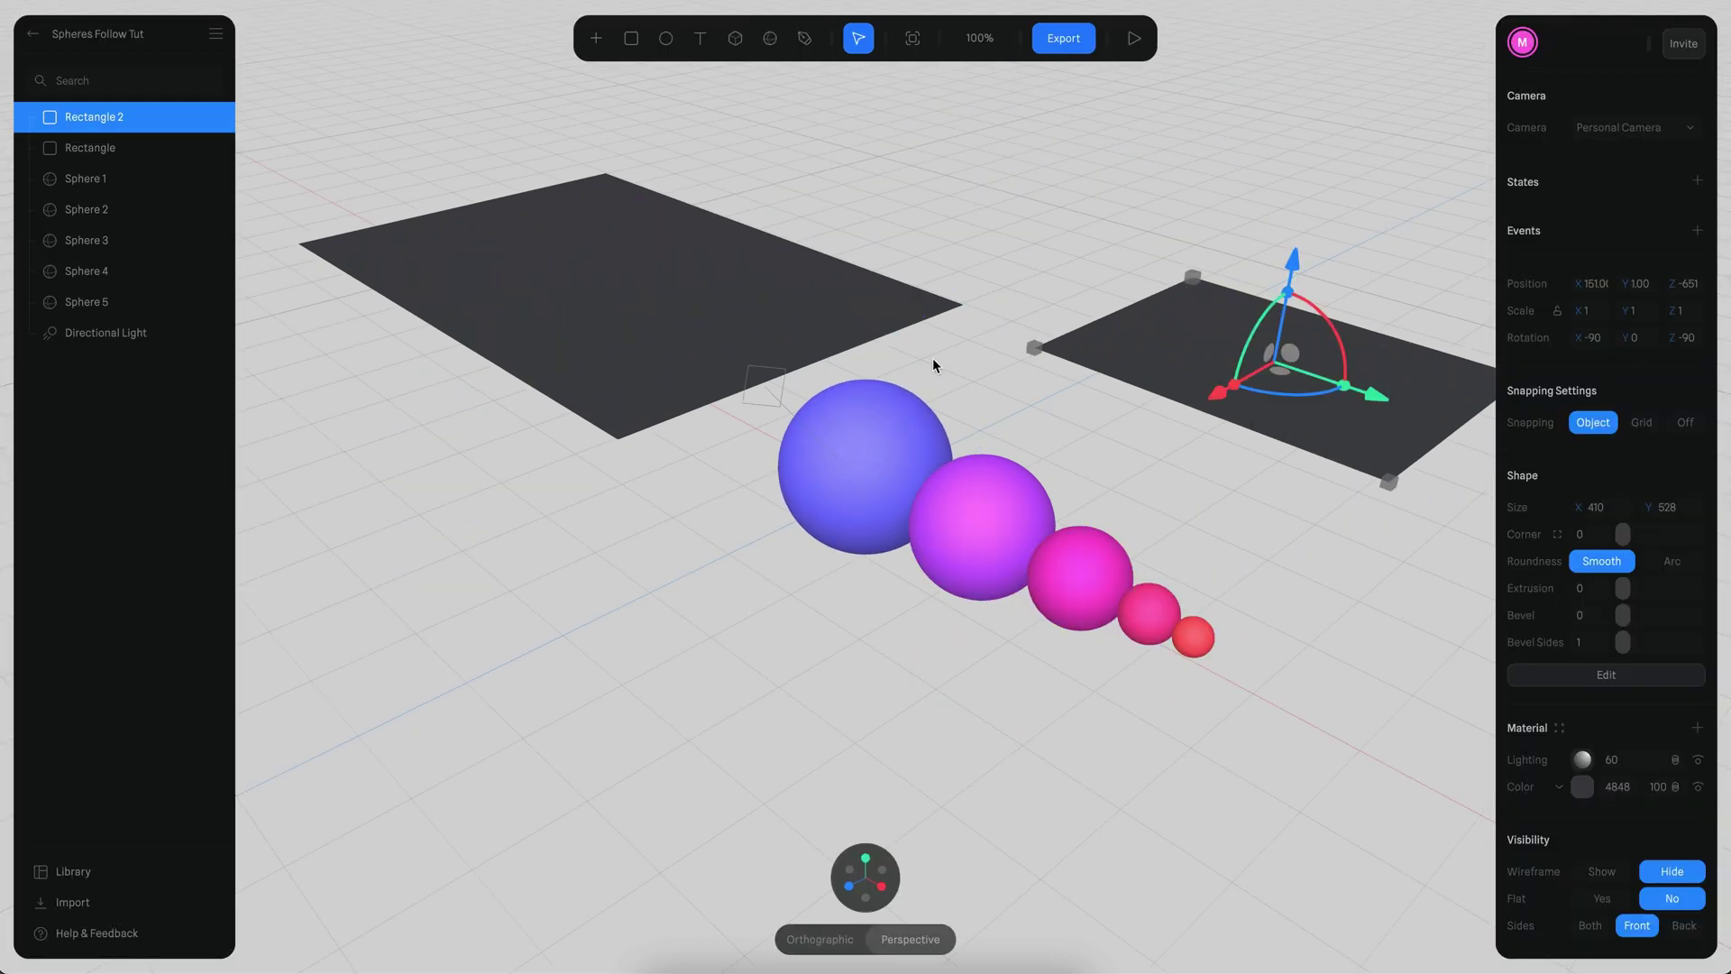
click(848, 327)
- Delete both temporary planes and restore the orthographic front view
shift+click(1186, 375)
key(Delete)
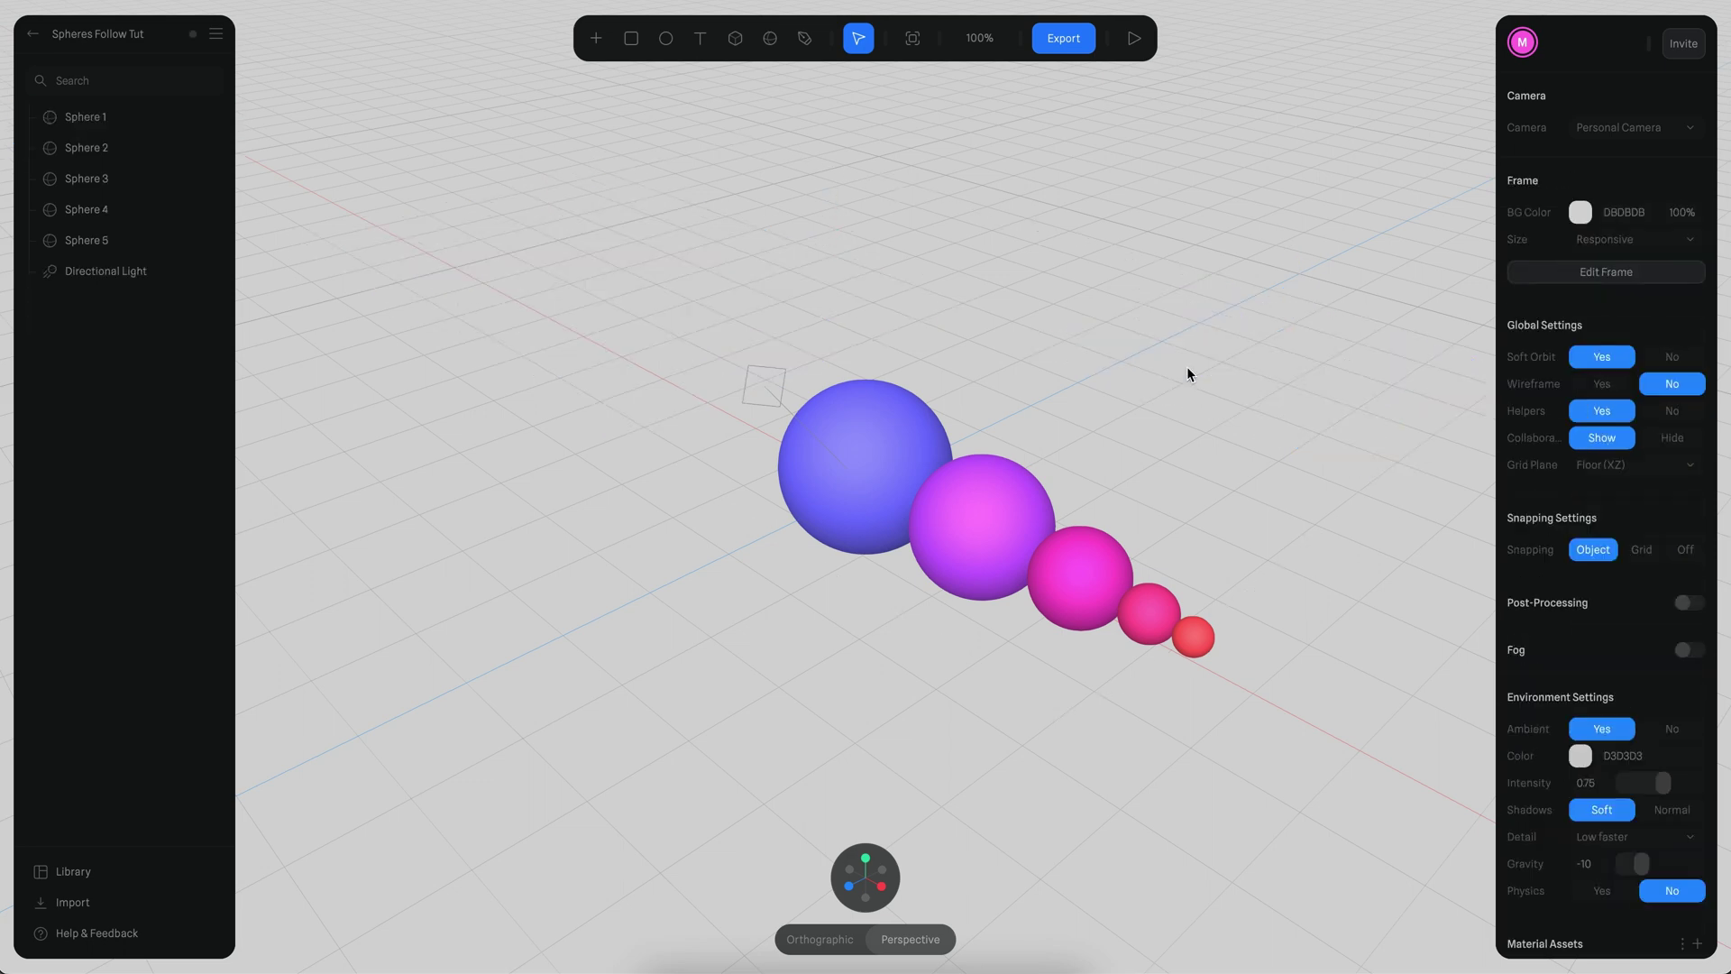
key(1)
click(873, 383)
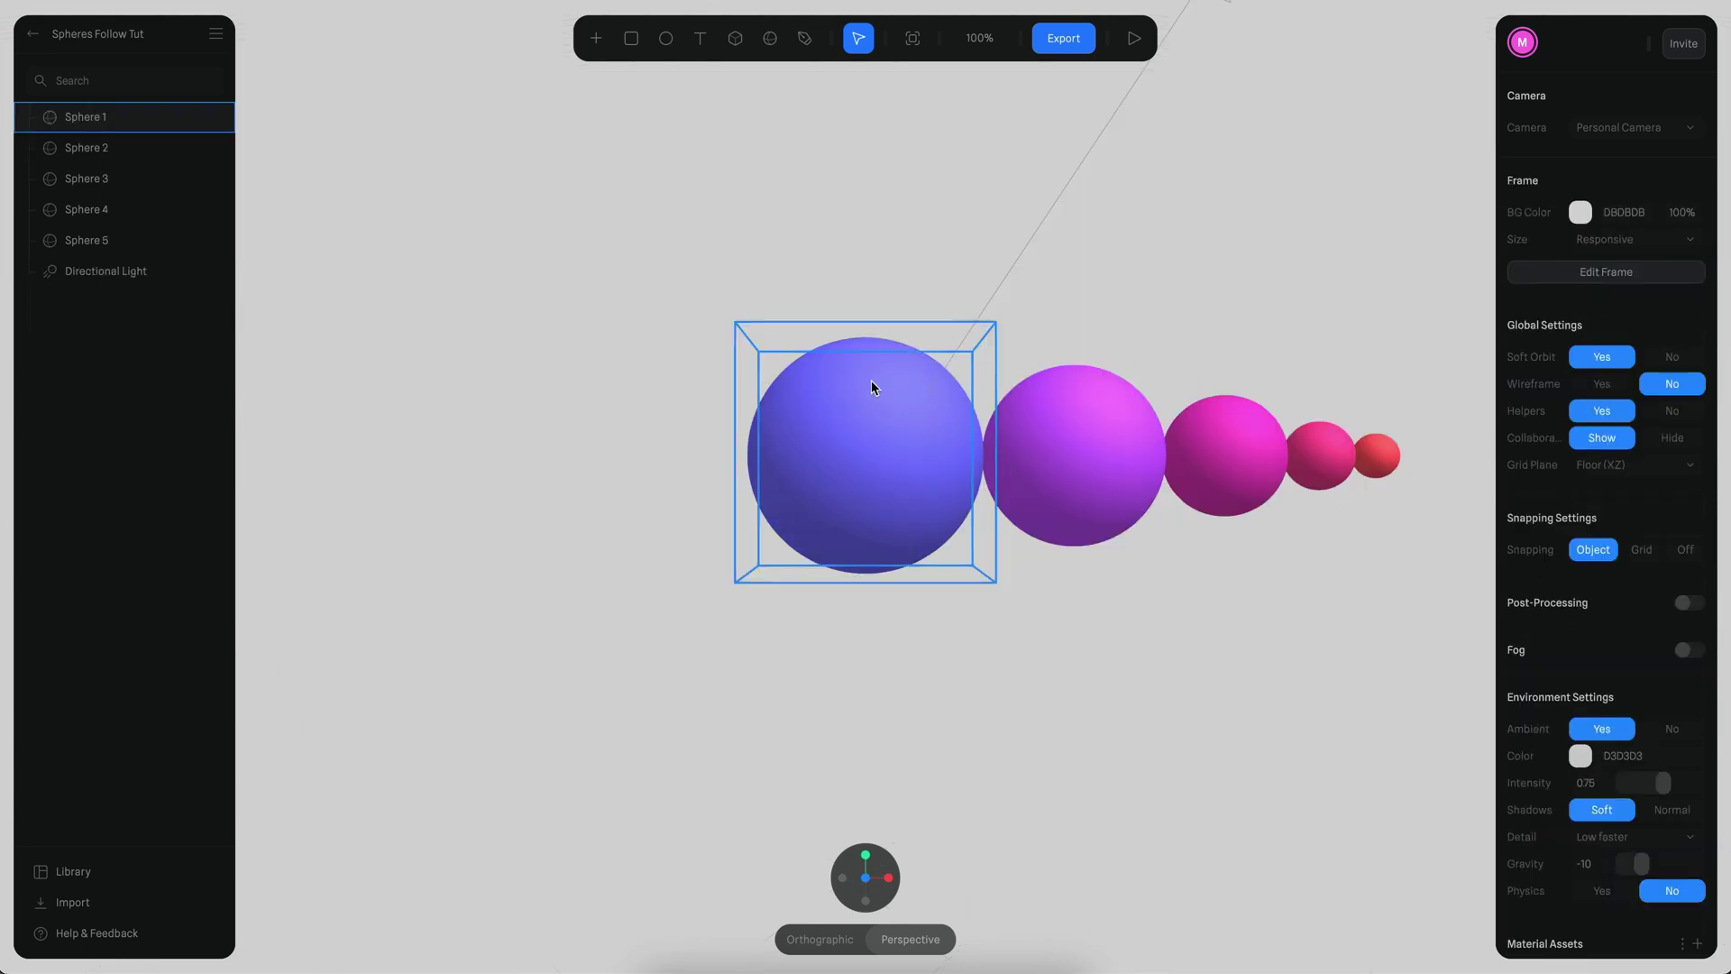
key(Escape)
click(862, 387)
click(970, 200)
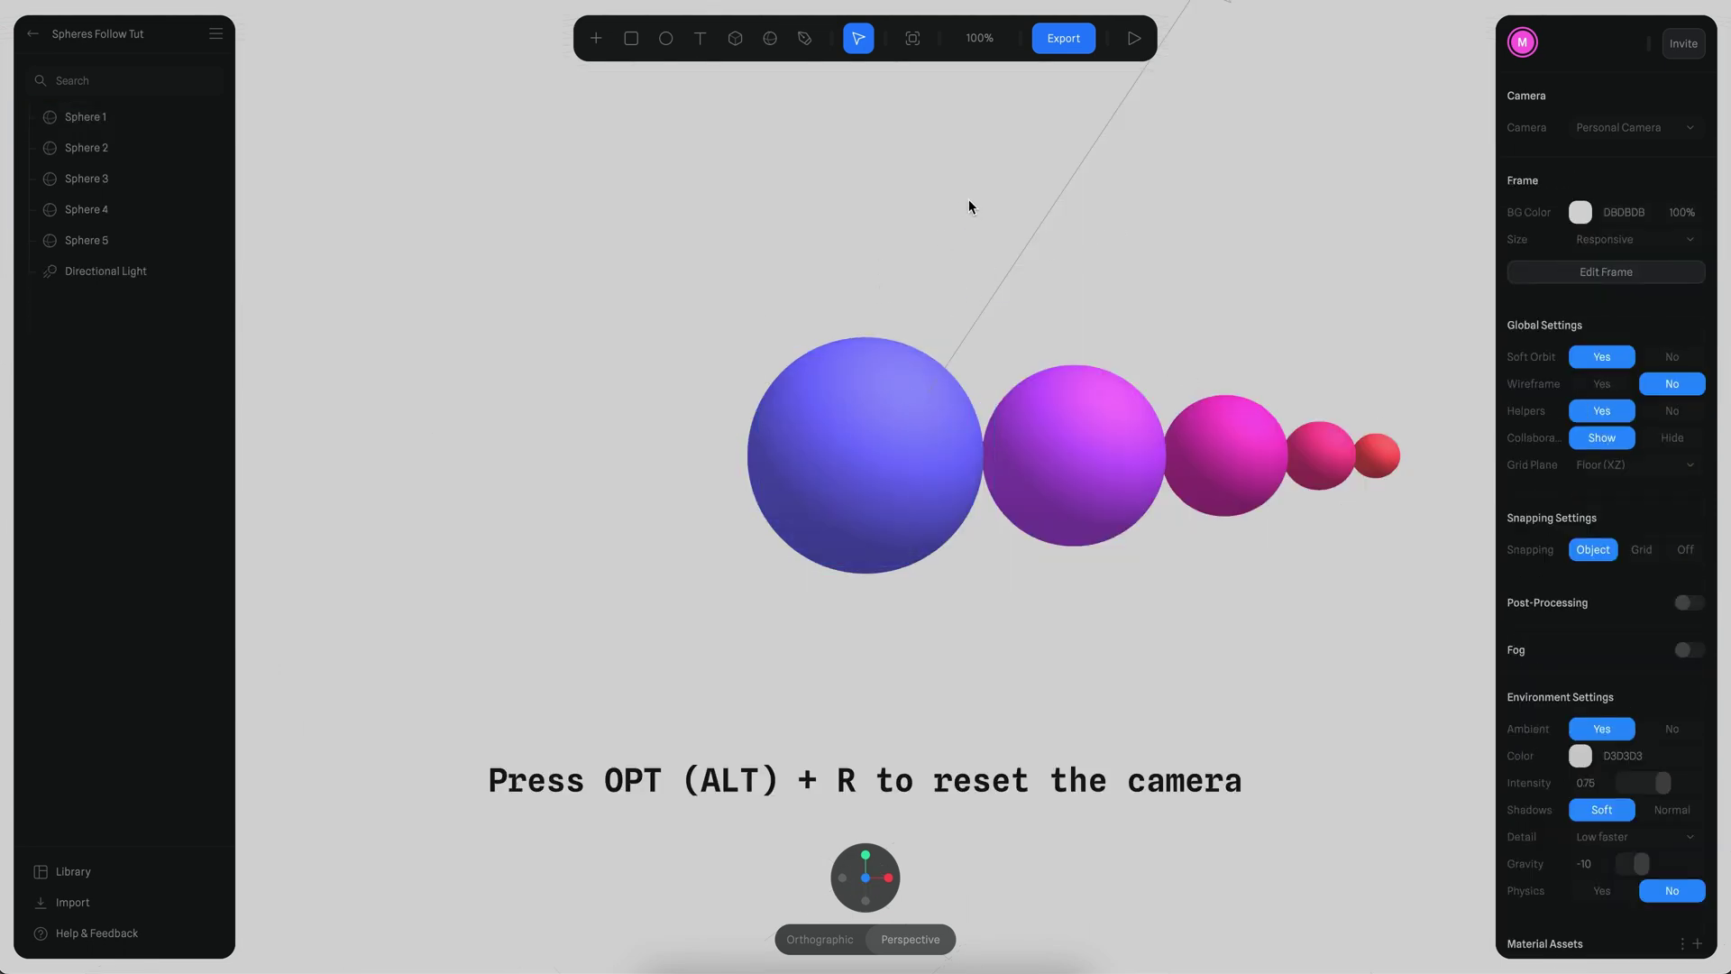
click(811, 938)
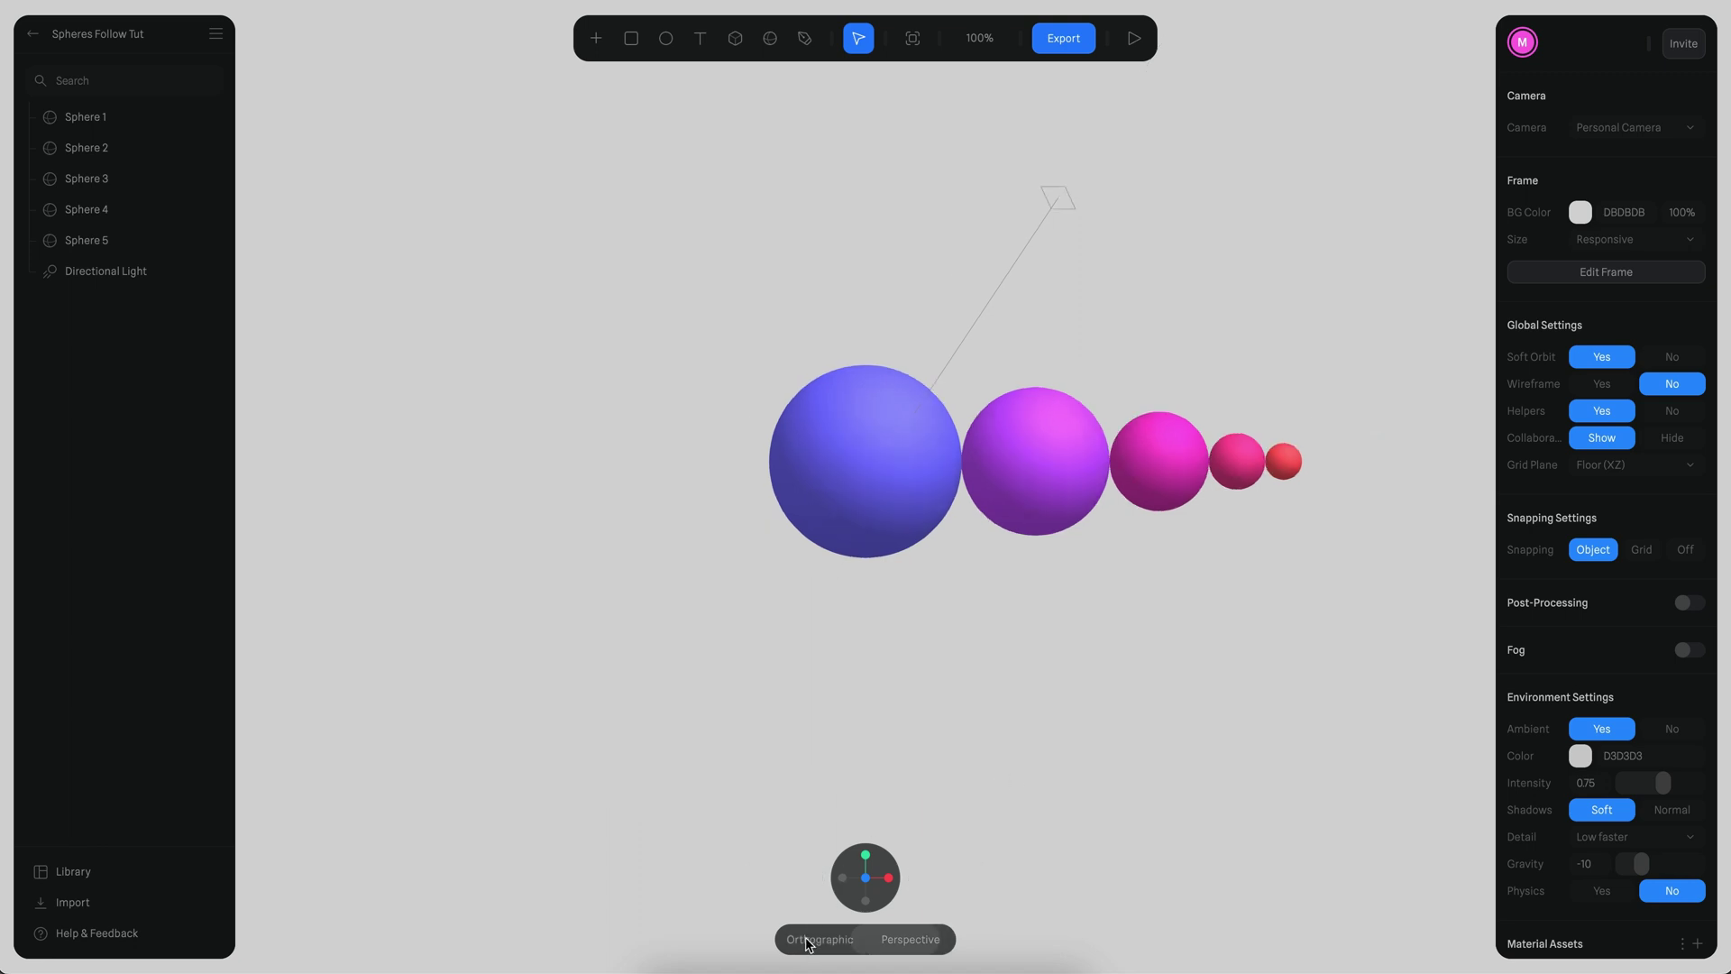
click(898, 449)
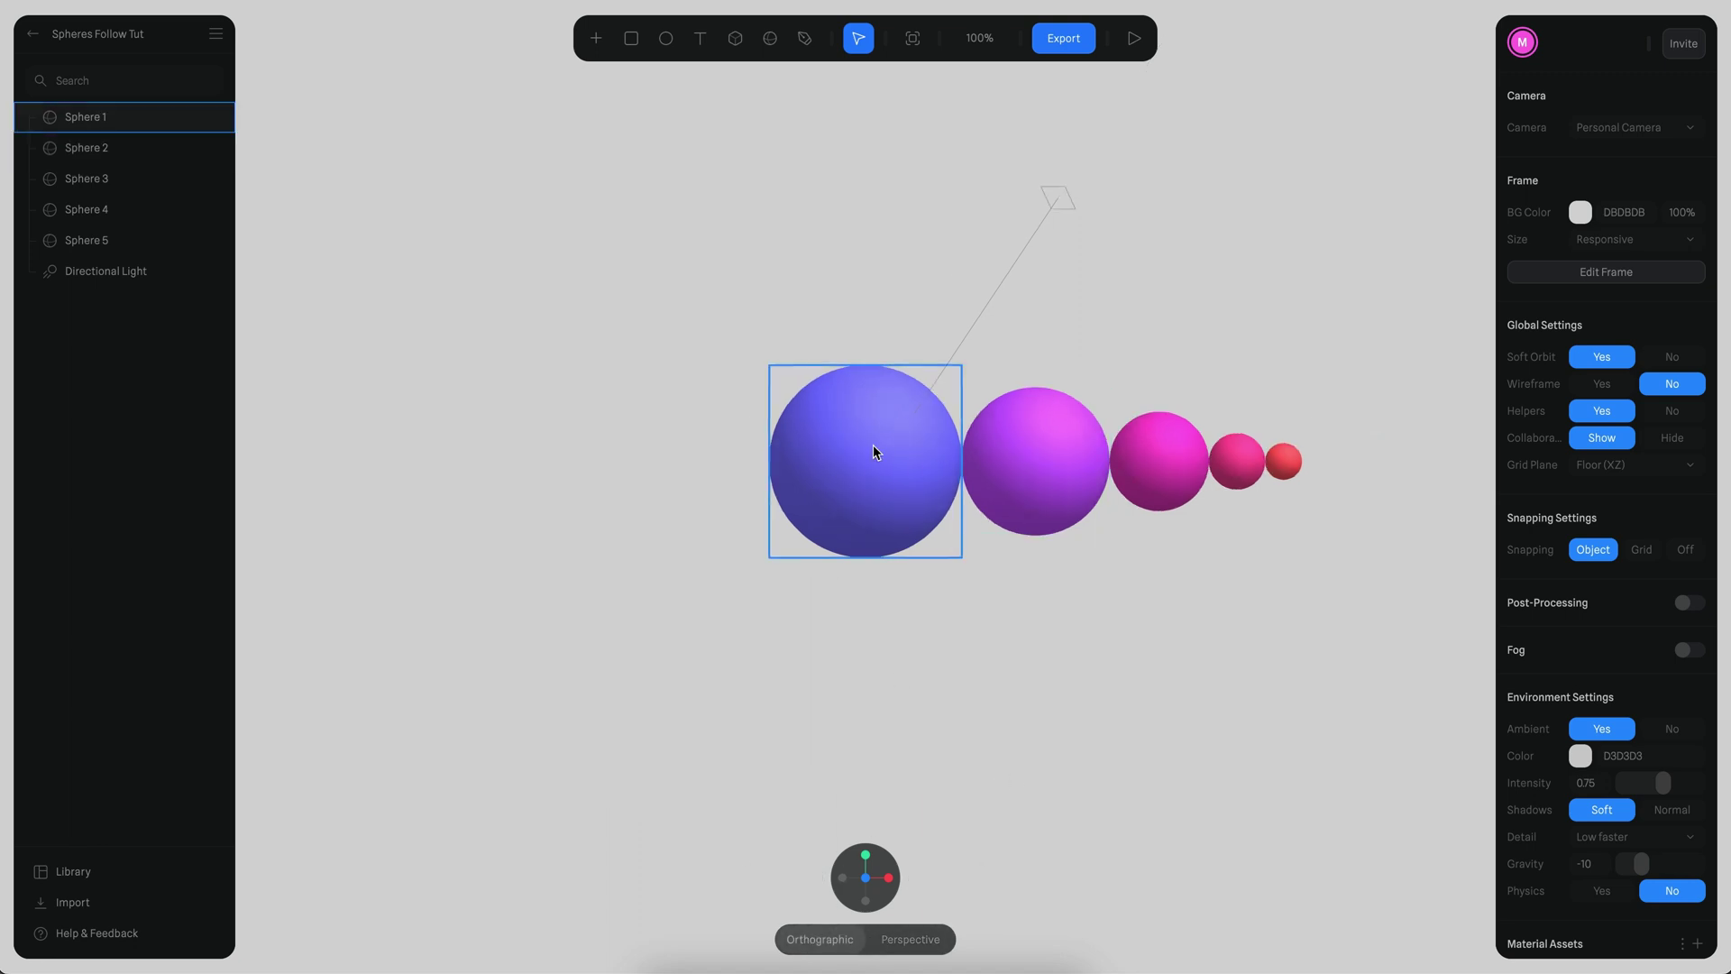
- Set Sphere 1's Follow plane back to Stick to camera, keeping the Cursor target
click(868, 406)
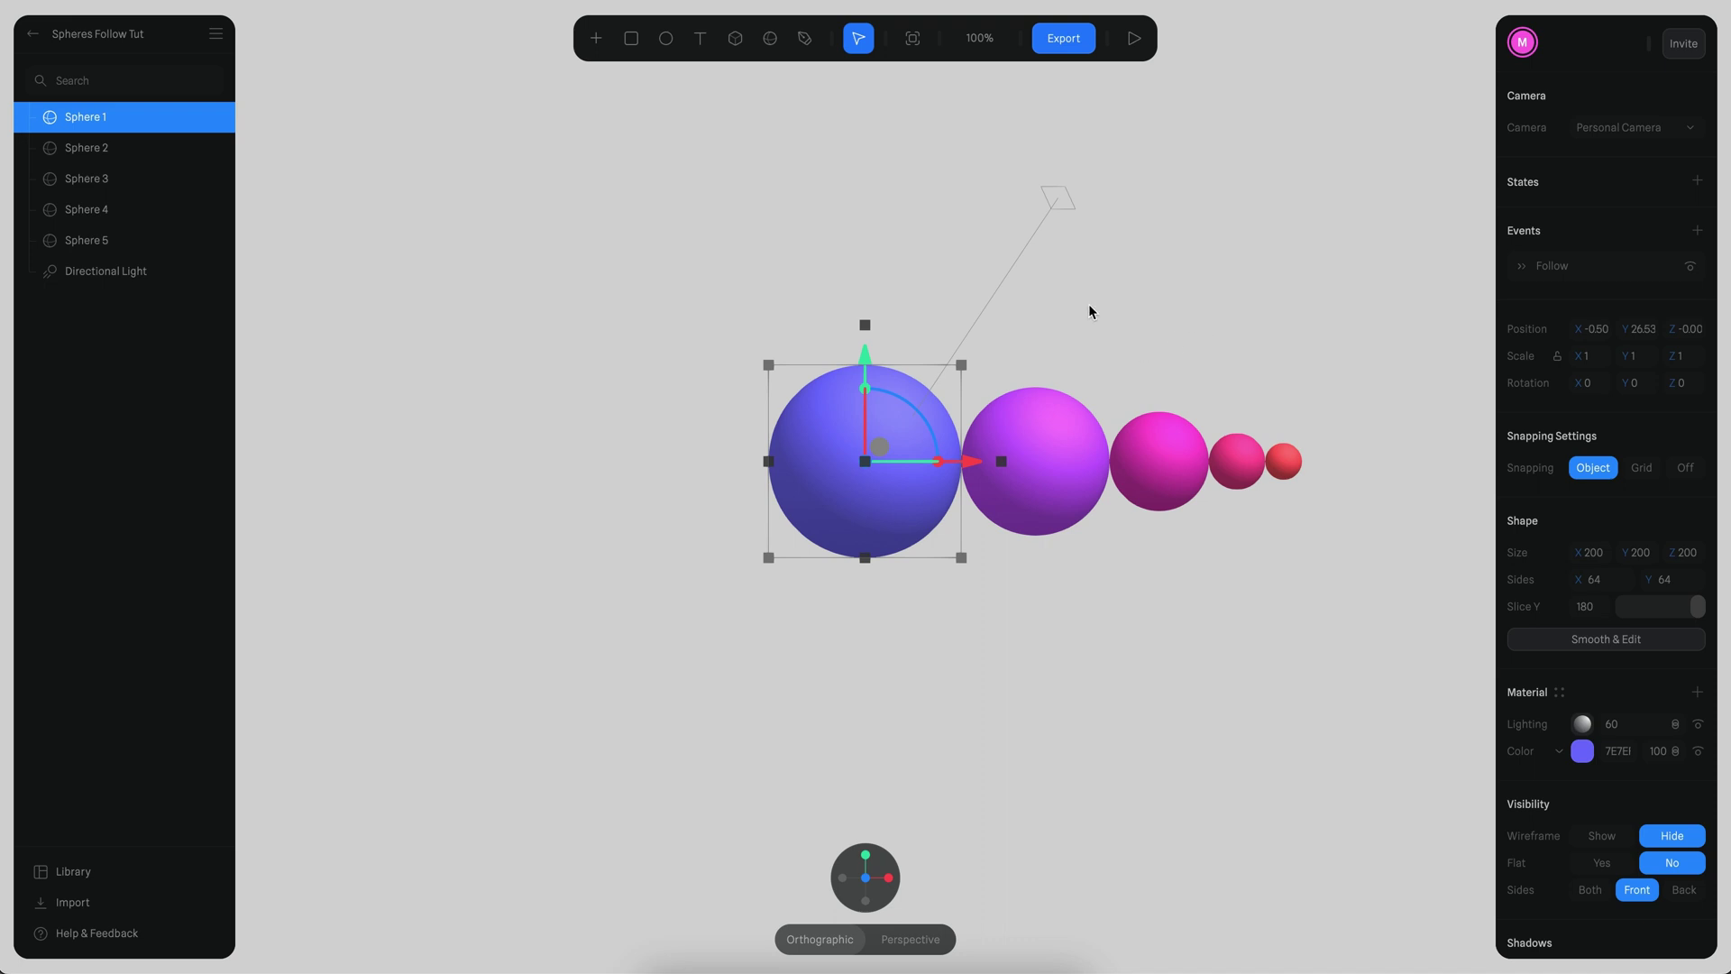
click(1557, 267)
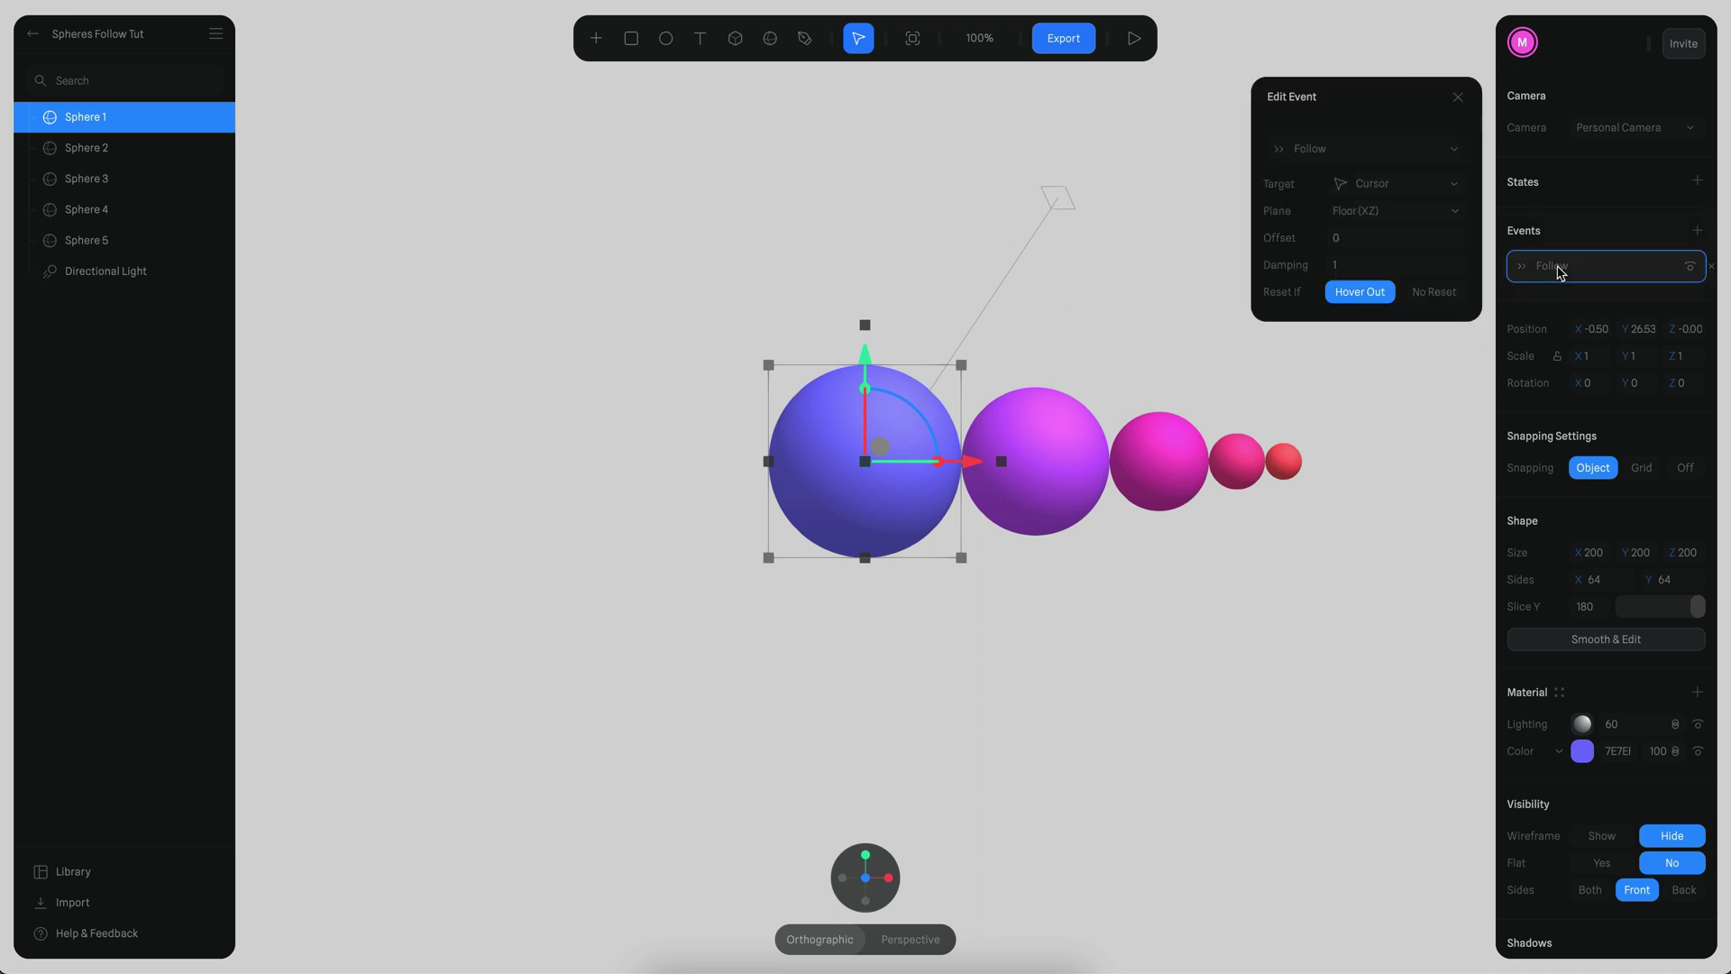
click(1360, 183)
click(1386, 184)
click(1388, 212)
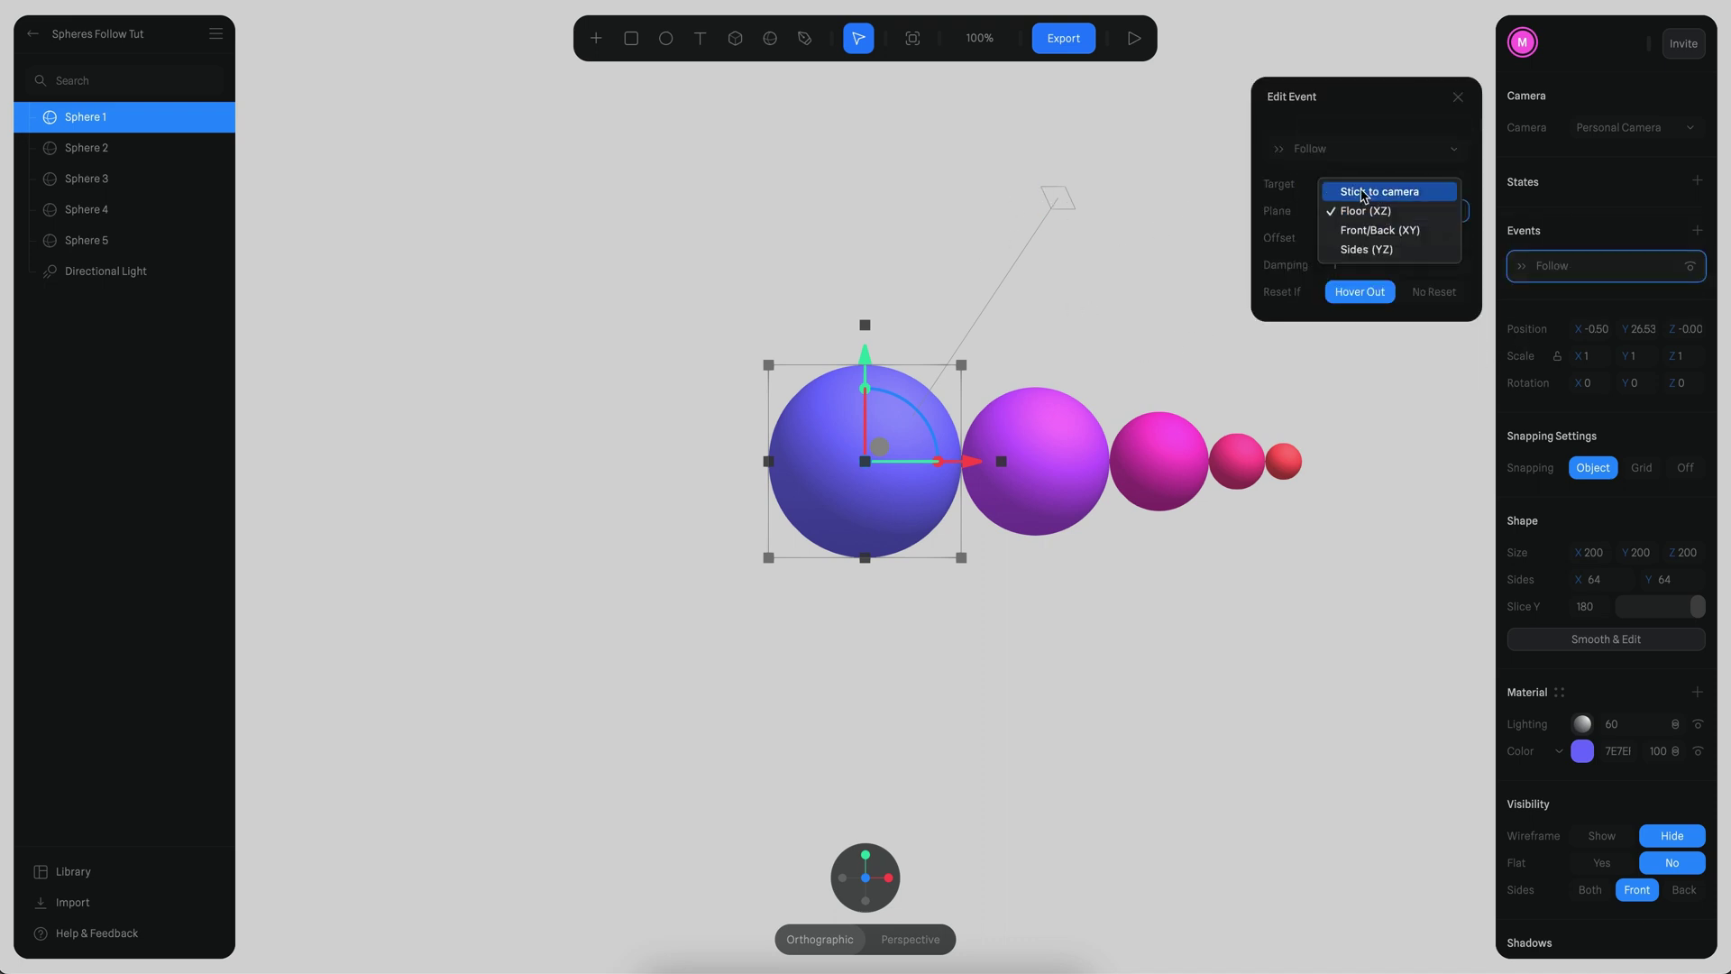
click(1372, 192)
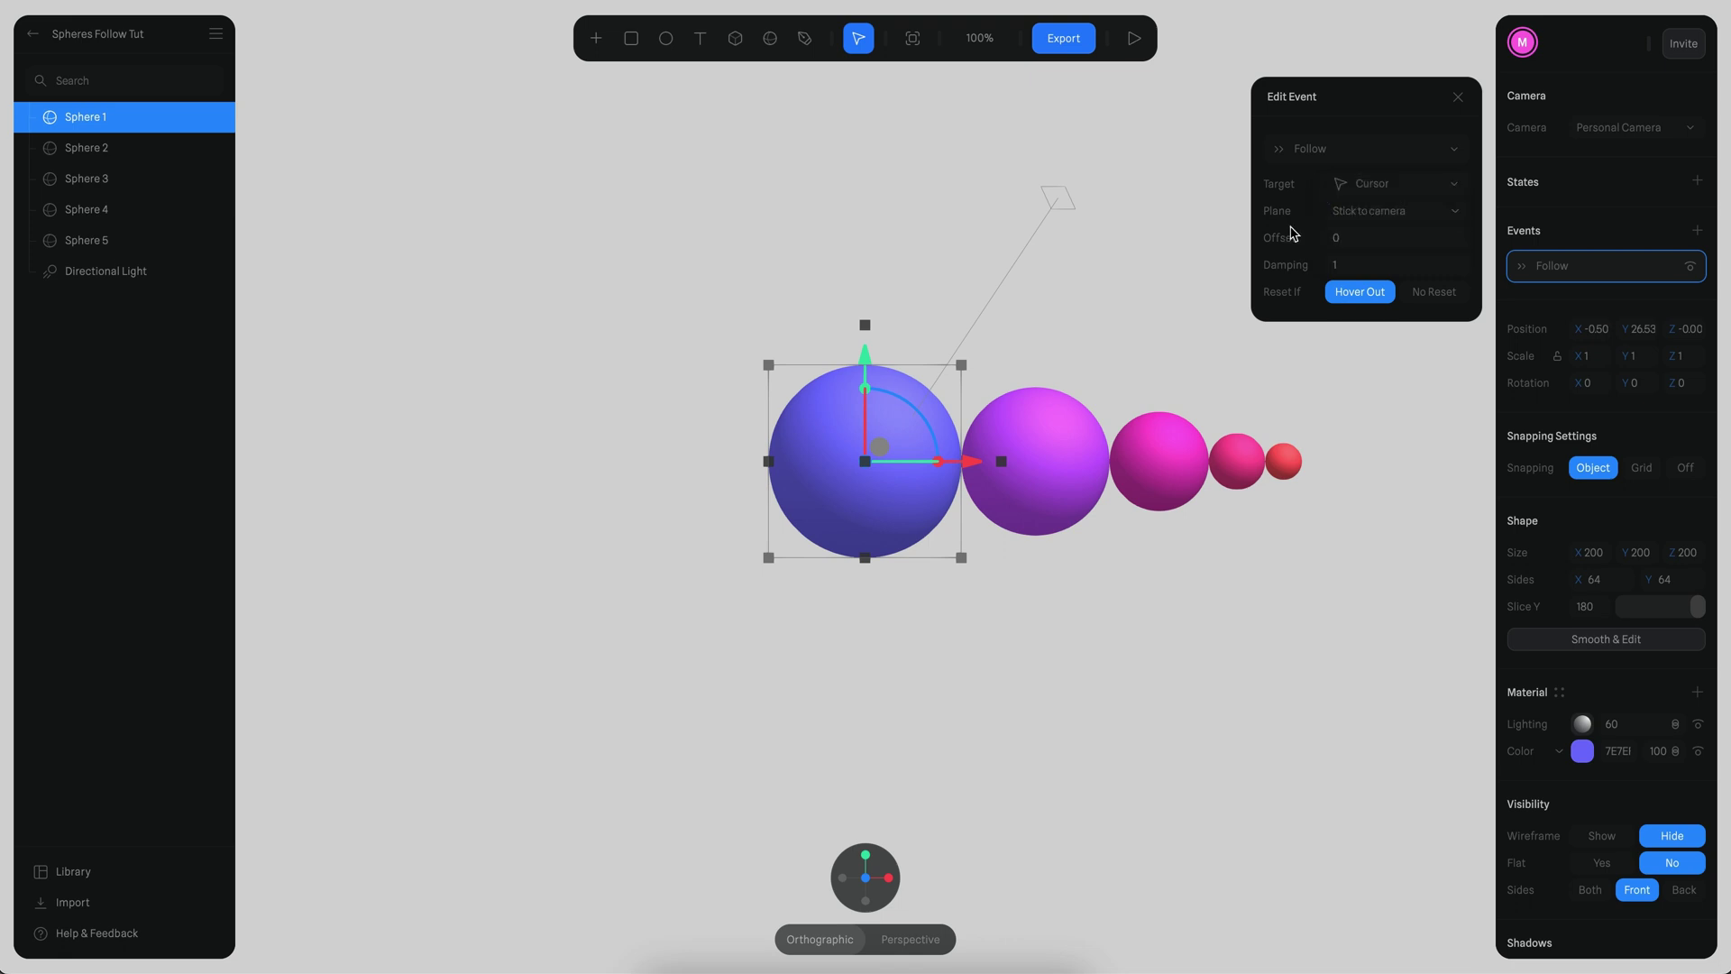
click(999, 486)
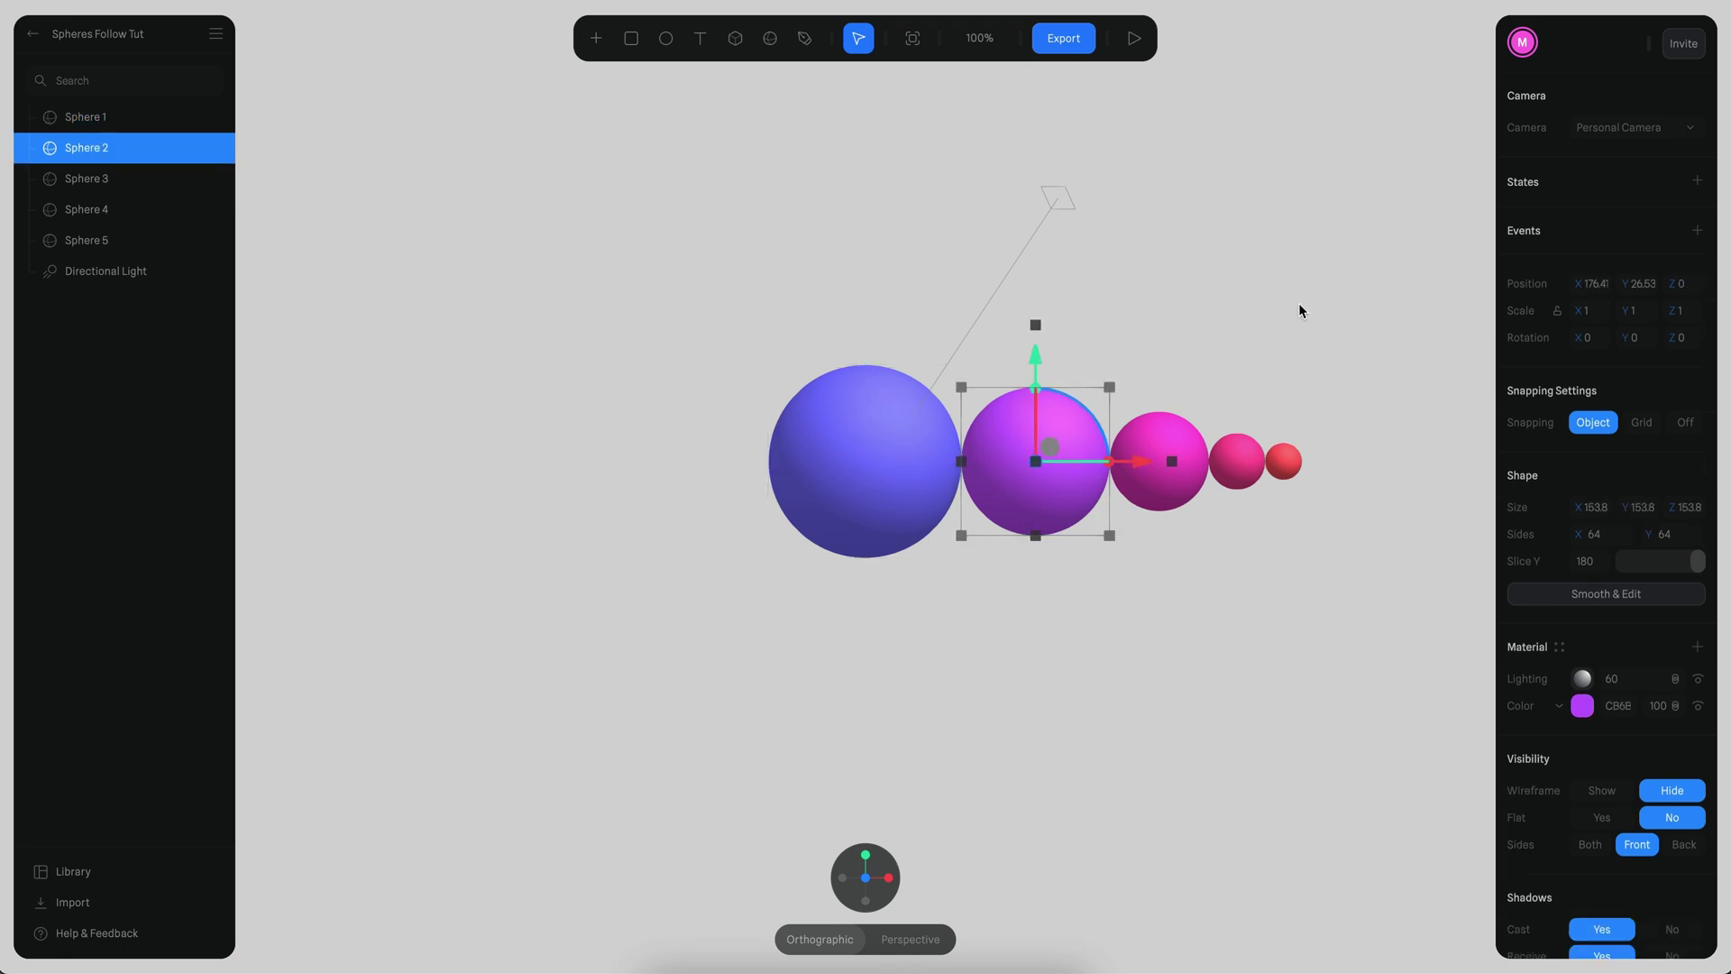
- Select Sphere 2, the violet sphere beside the large blue Sphere 1
click(1299, 311)
click(1073, 436)
mouse_move(1091, 371)
mouse_down()
mouse_move(1012, 250)
mouse_move(899, 344)
mouse_move(899, 314)
mouse_move(919, 357)
mouse_up()
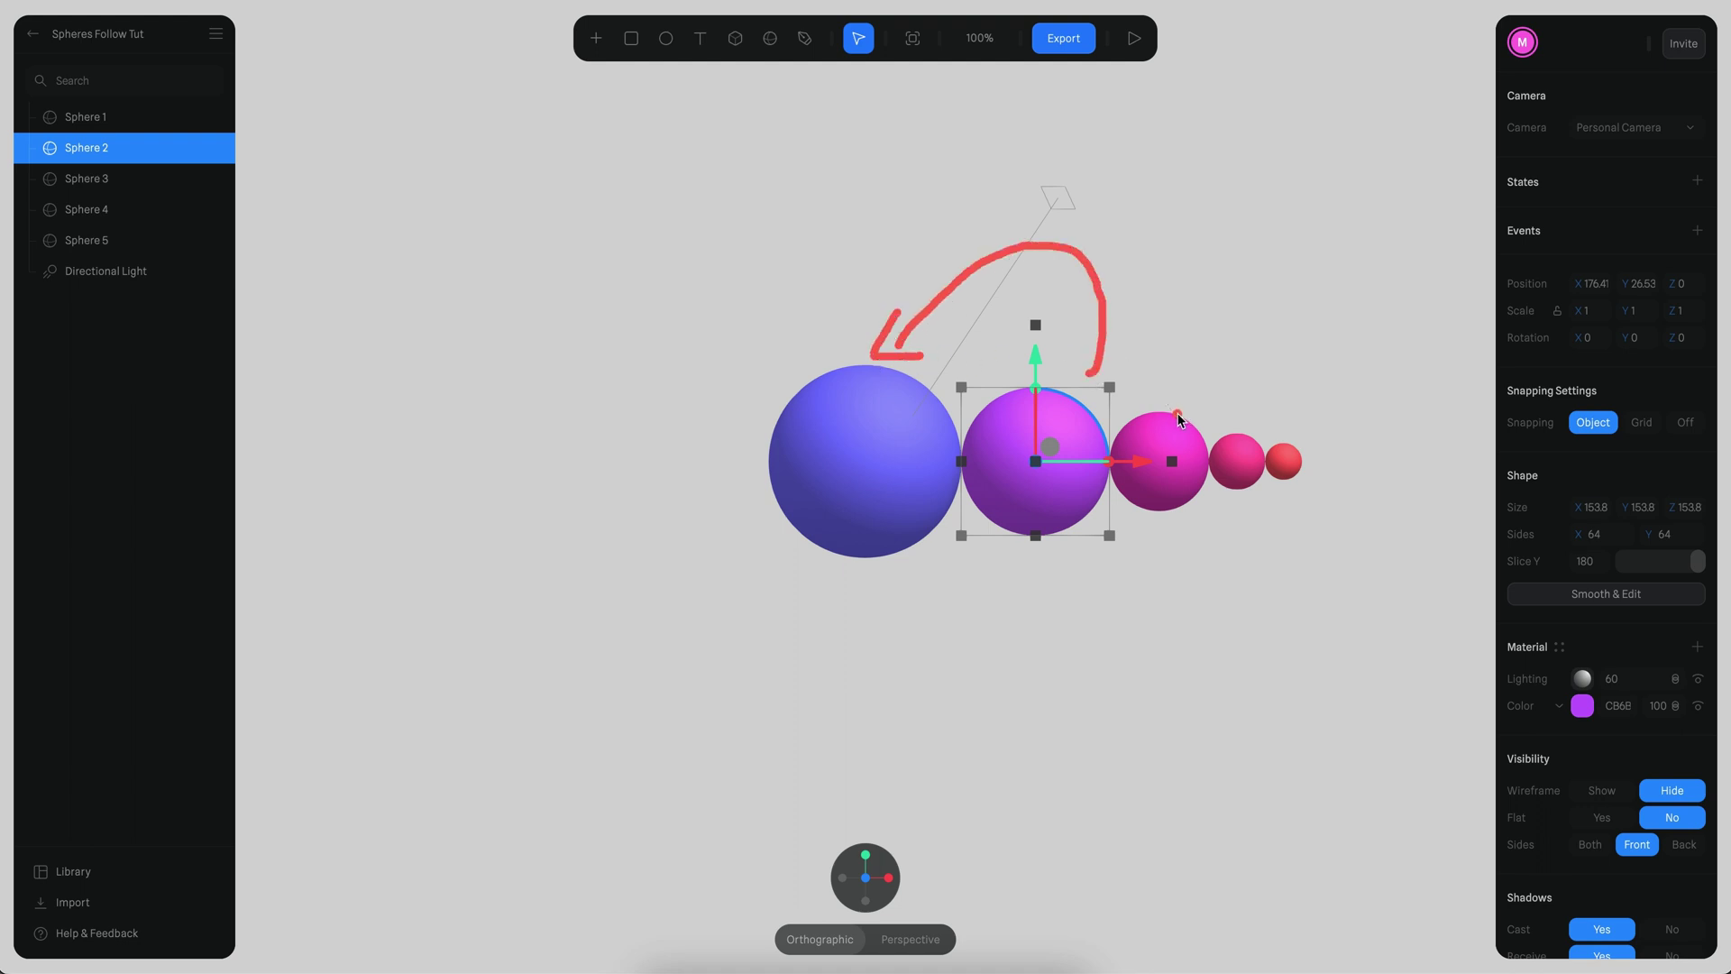
mouse_move(1179, 418)
mouse_down()
mouse_move(1188, 295)
mouse_move(1094, 337)
mouse_up()
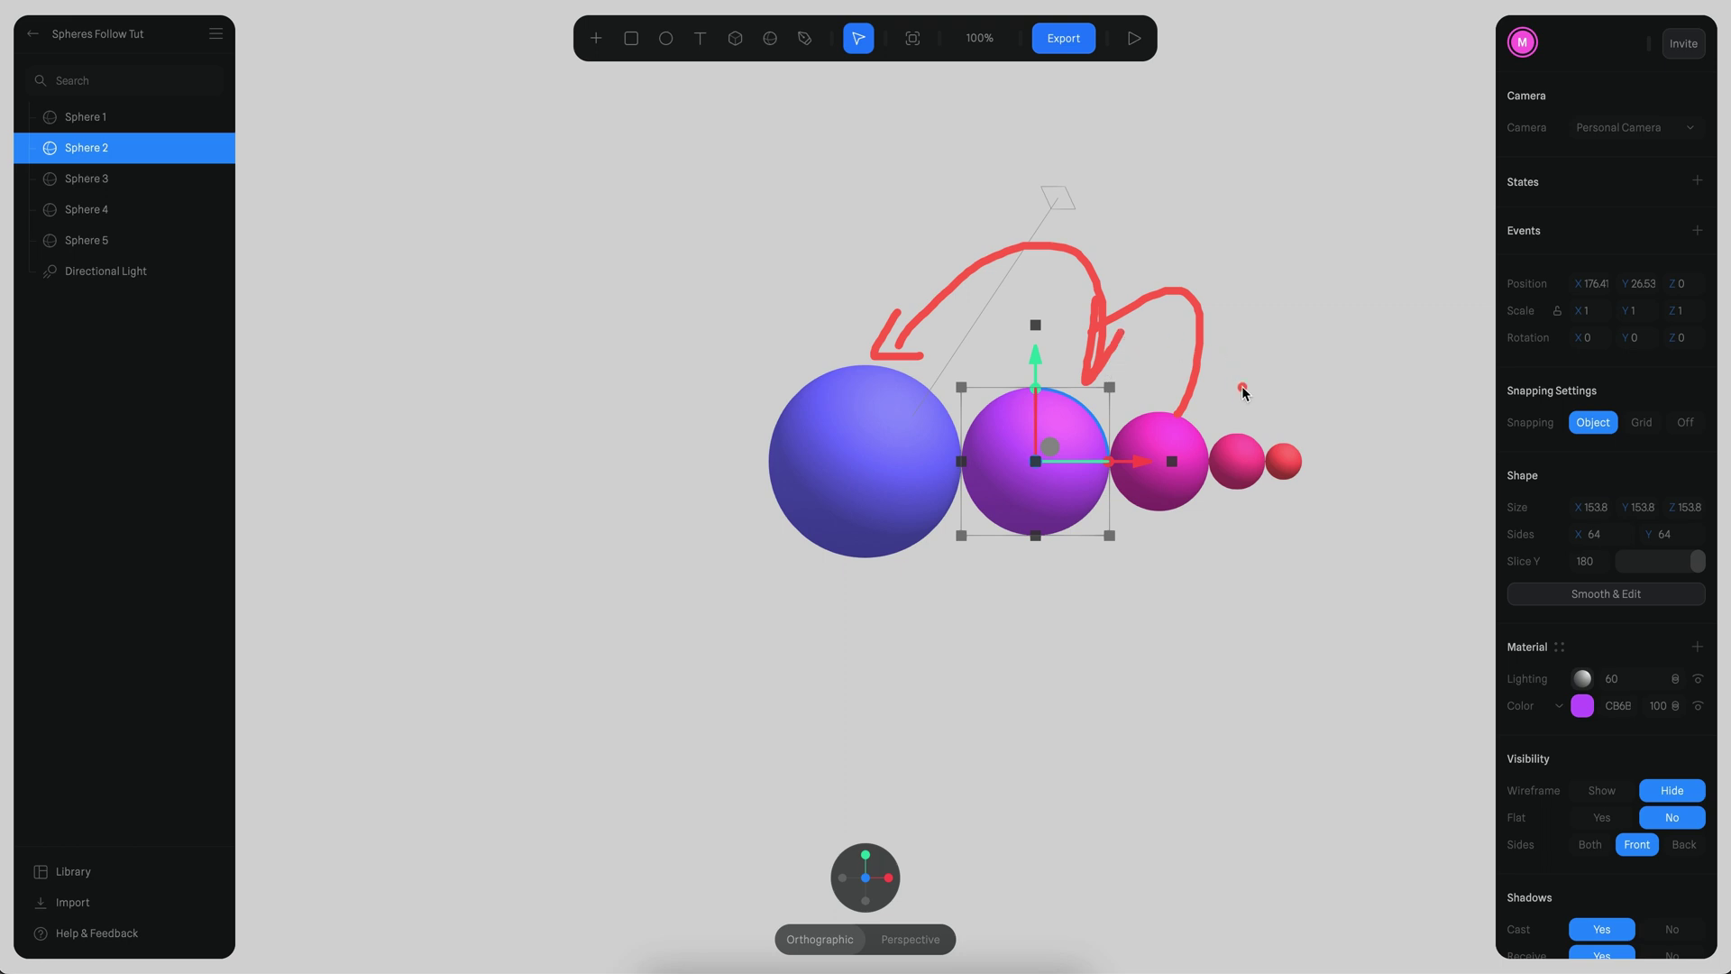
mouse_move(1257, 420)
mouse_down()
mouse_move(1228, 367)
mouse_move(1228, 397)
mouse_up()
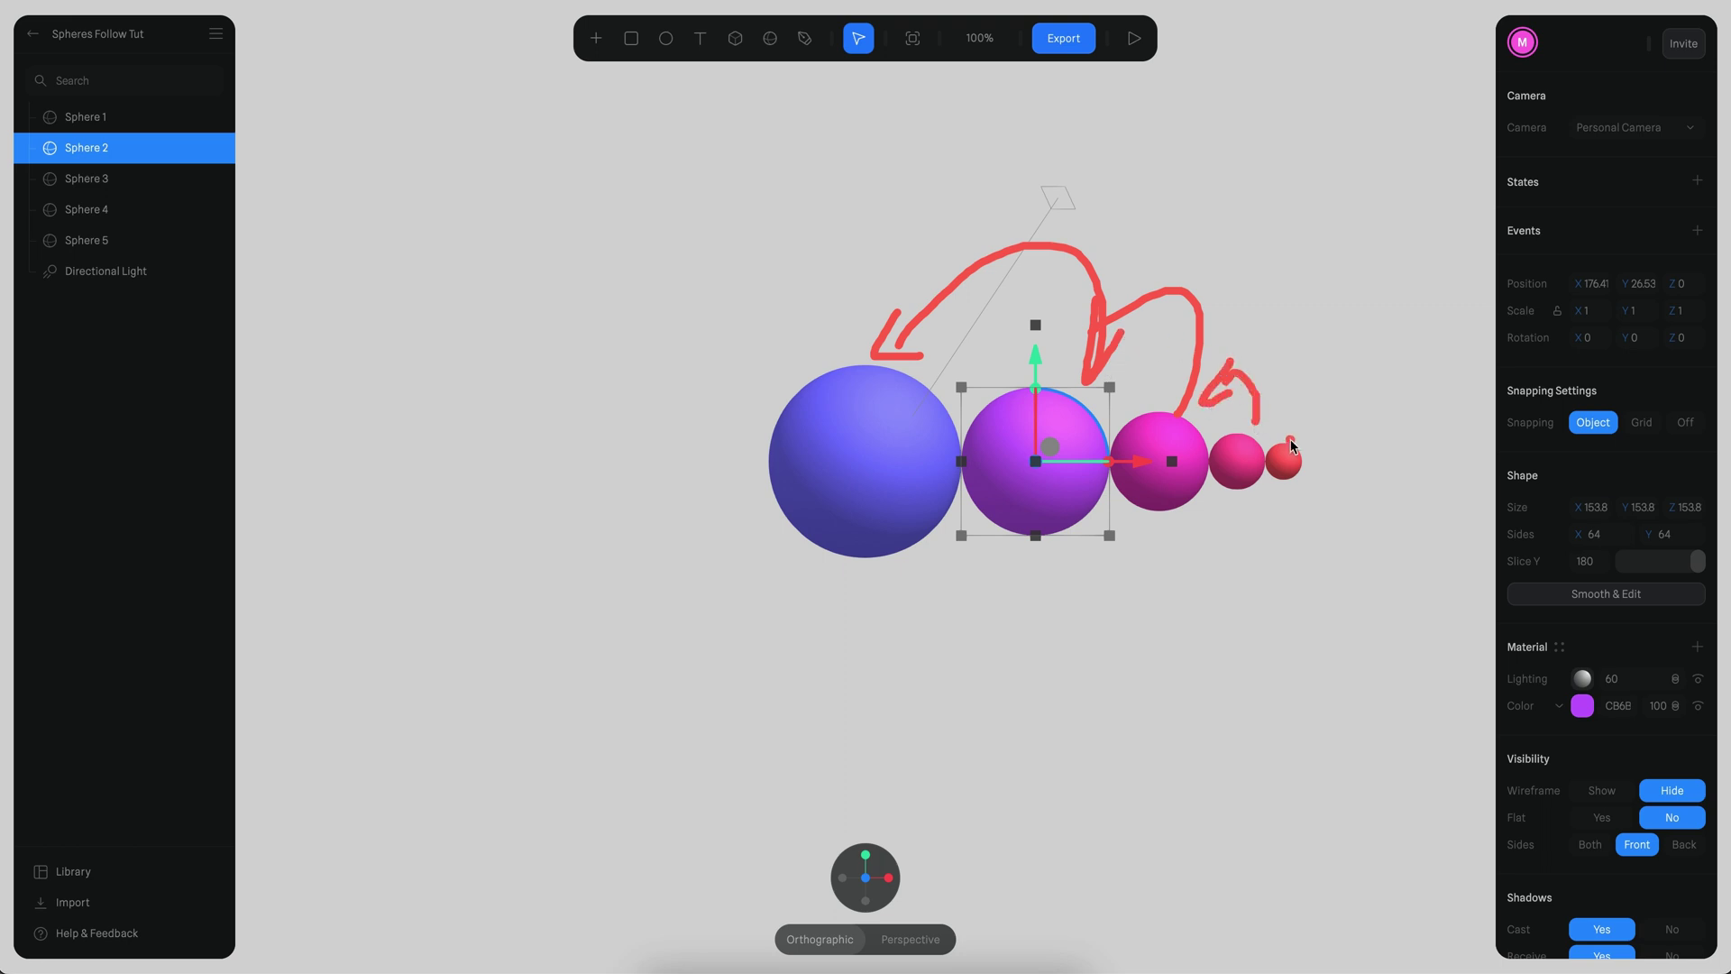
drag(1292, 445, 1268, 415)
click(1280, 393)
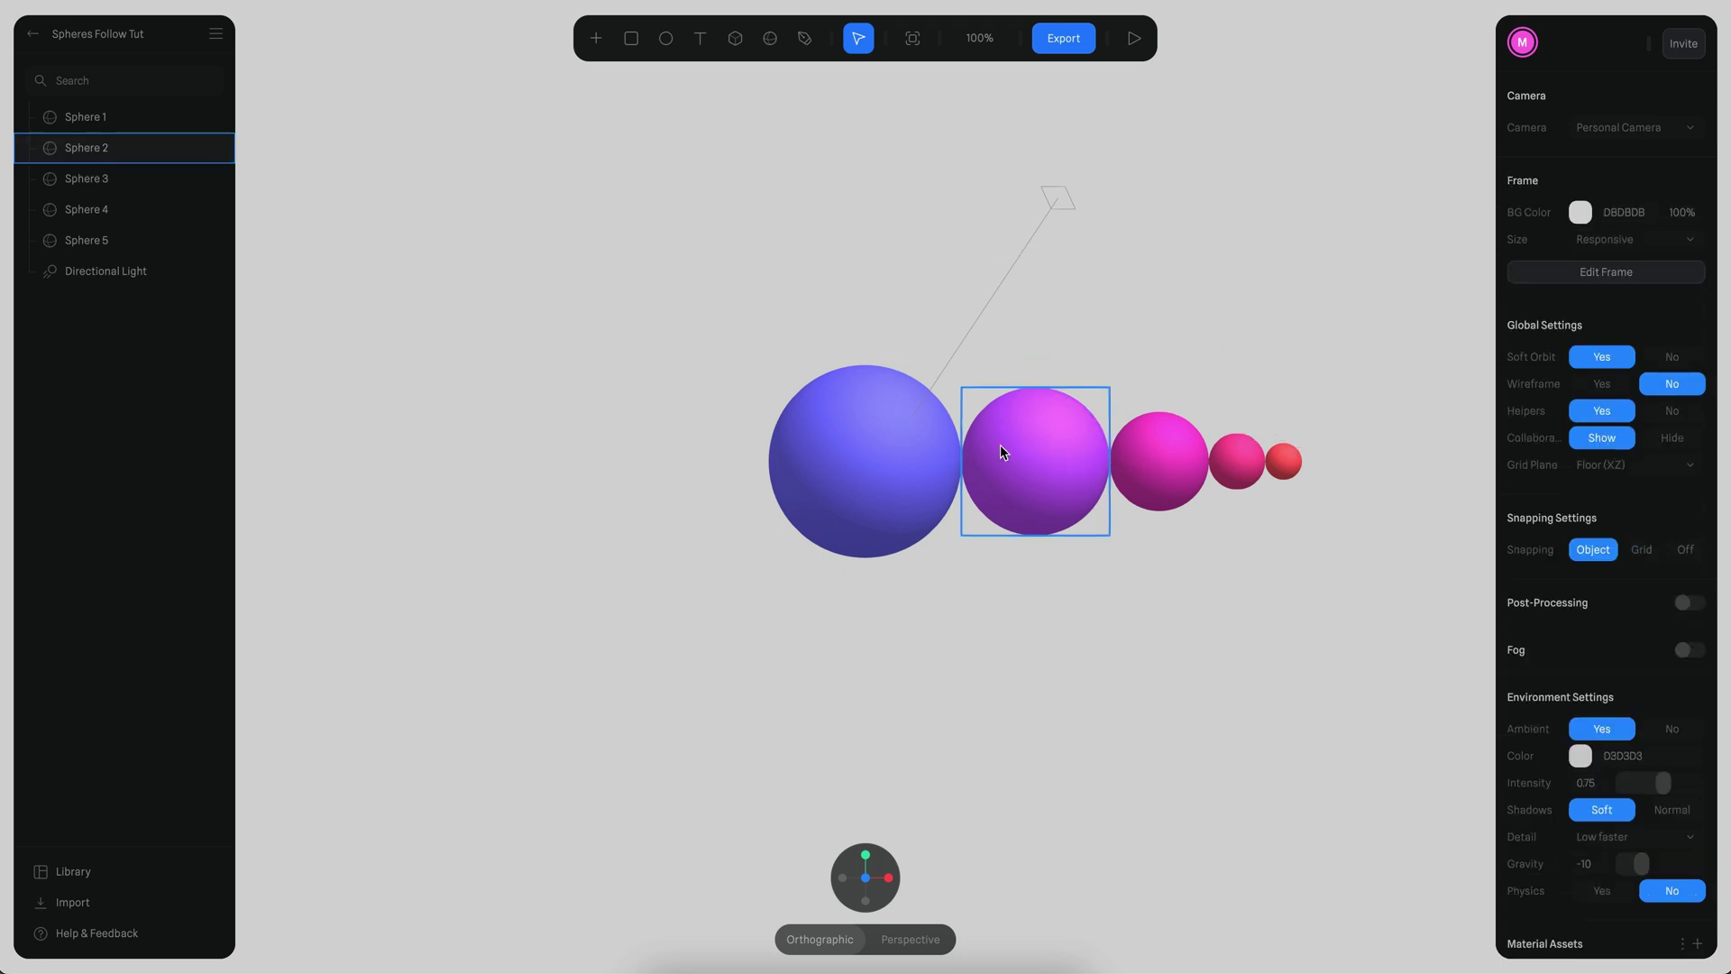
click(988, 406)
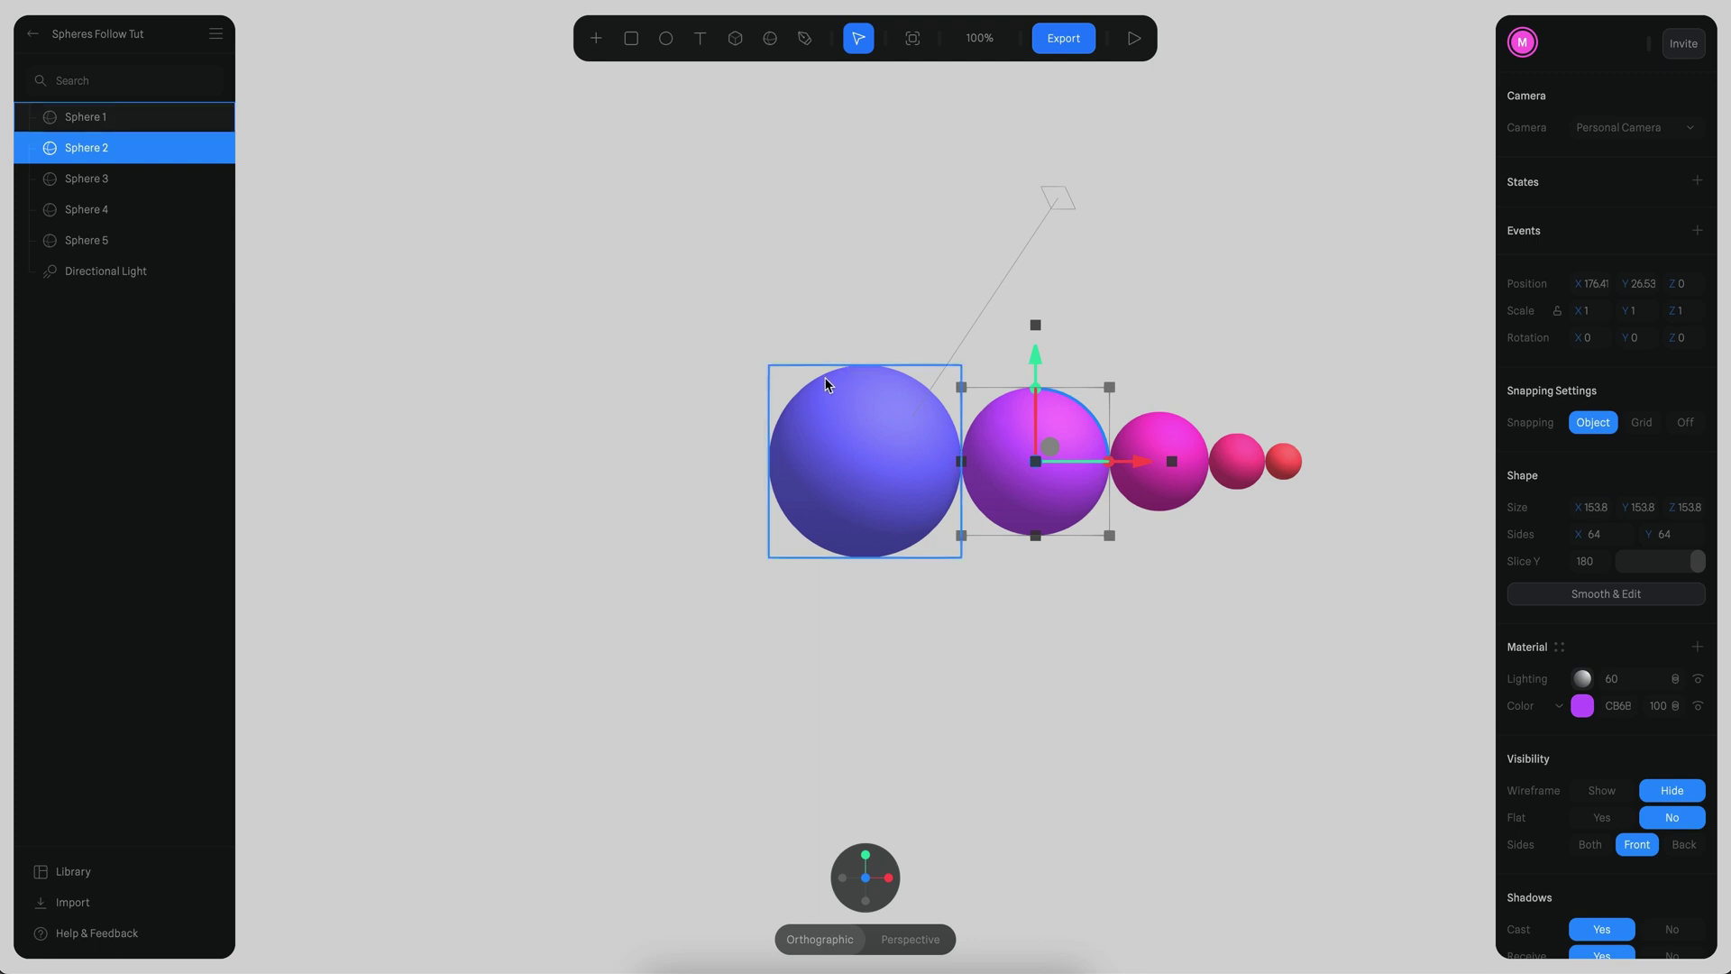
- Add a Follow event to Sphere 2 with Sphere 1 as its target, then run the preview
click(1697, 231)
click(1328, 154)
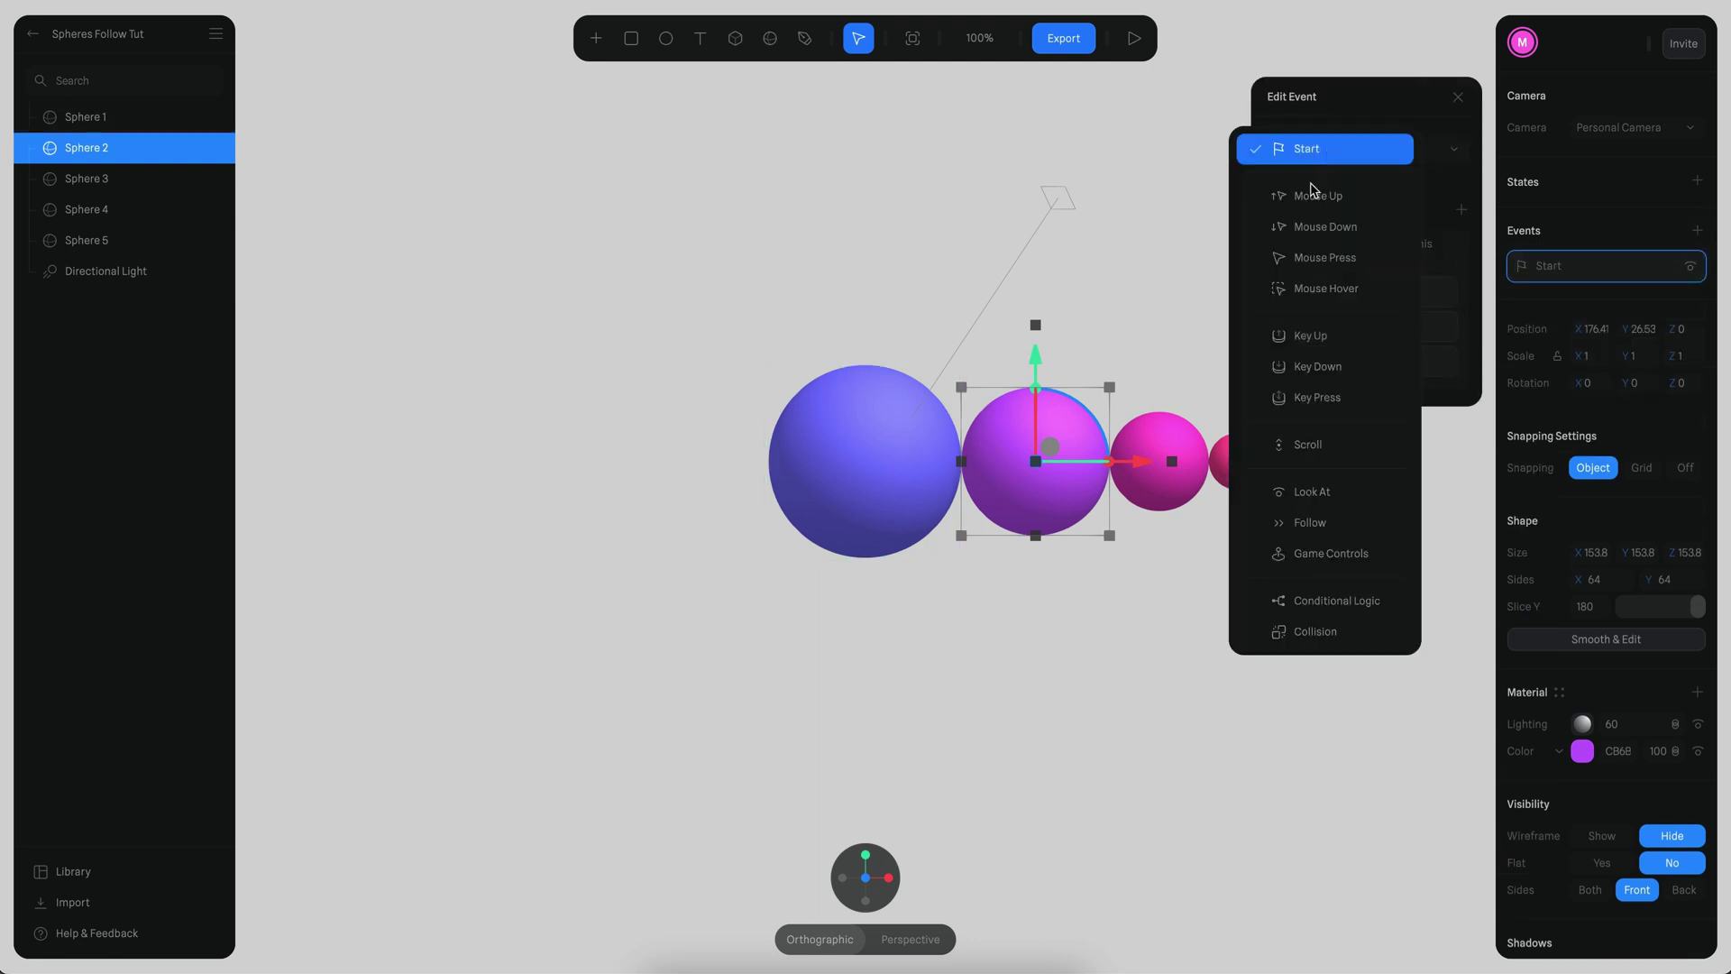
click(1301, 496)
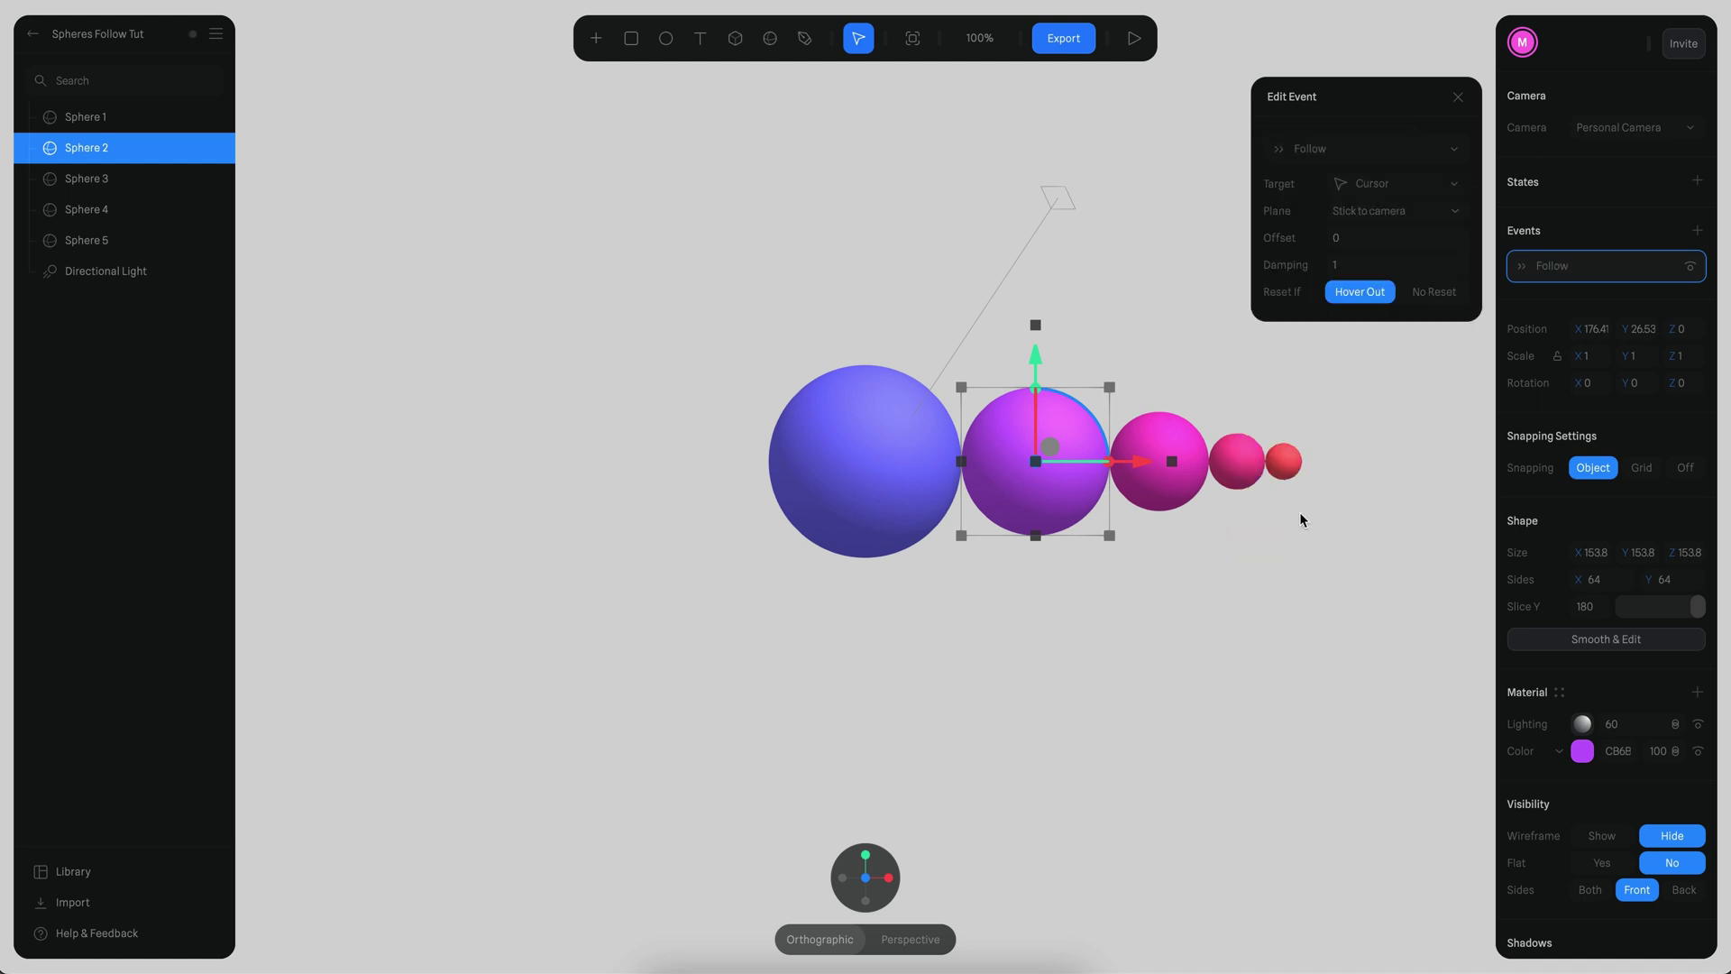
click(1387, 185)
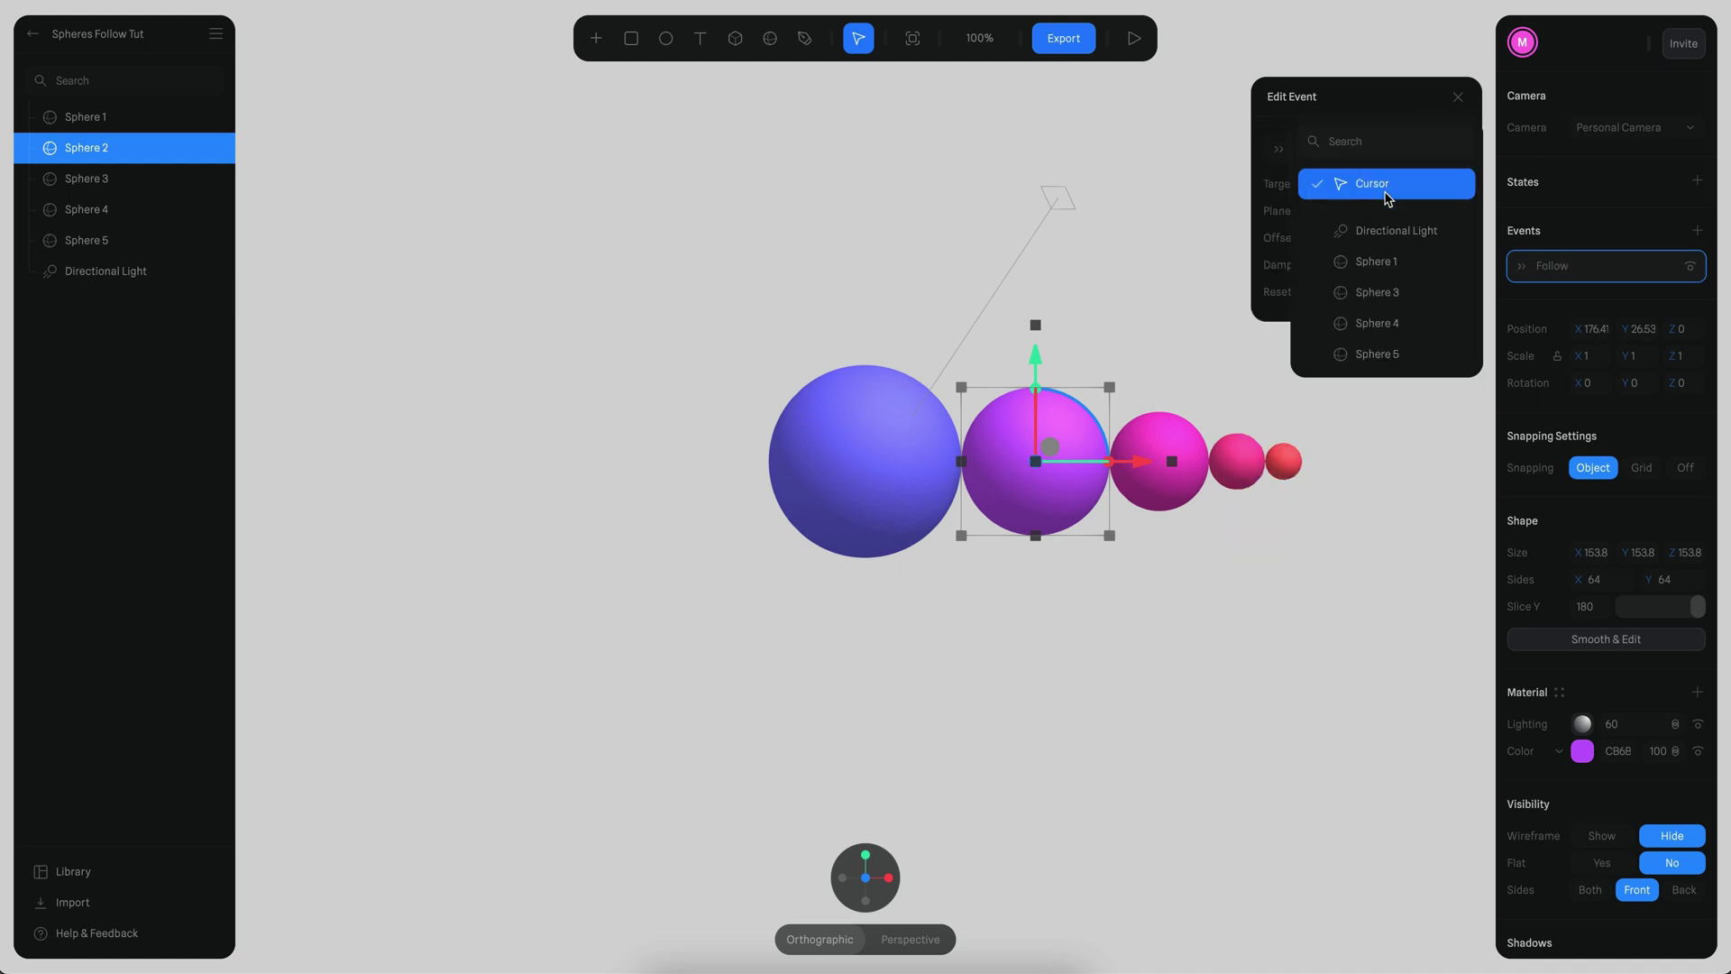
click(1386, 267)
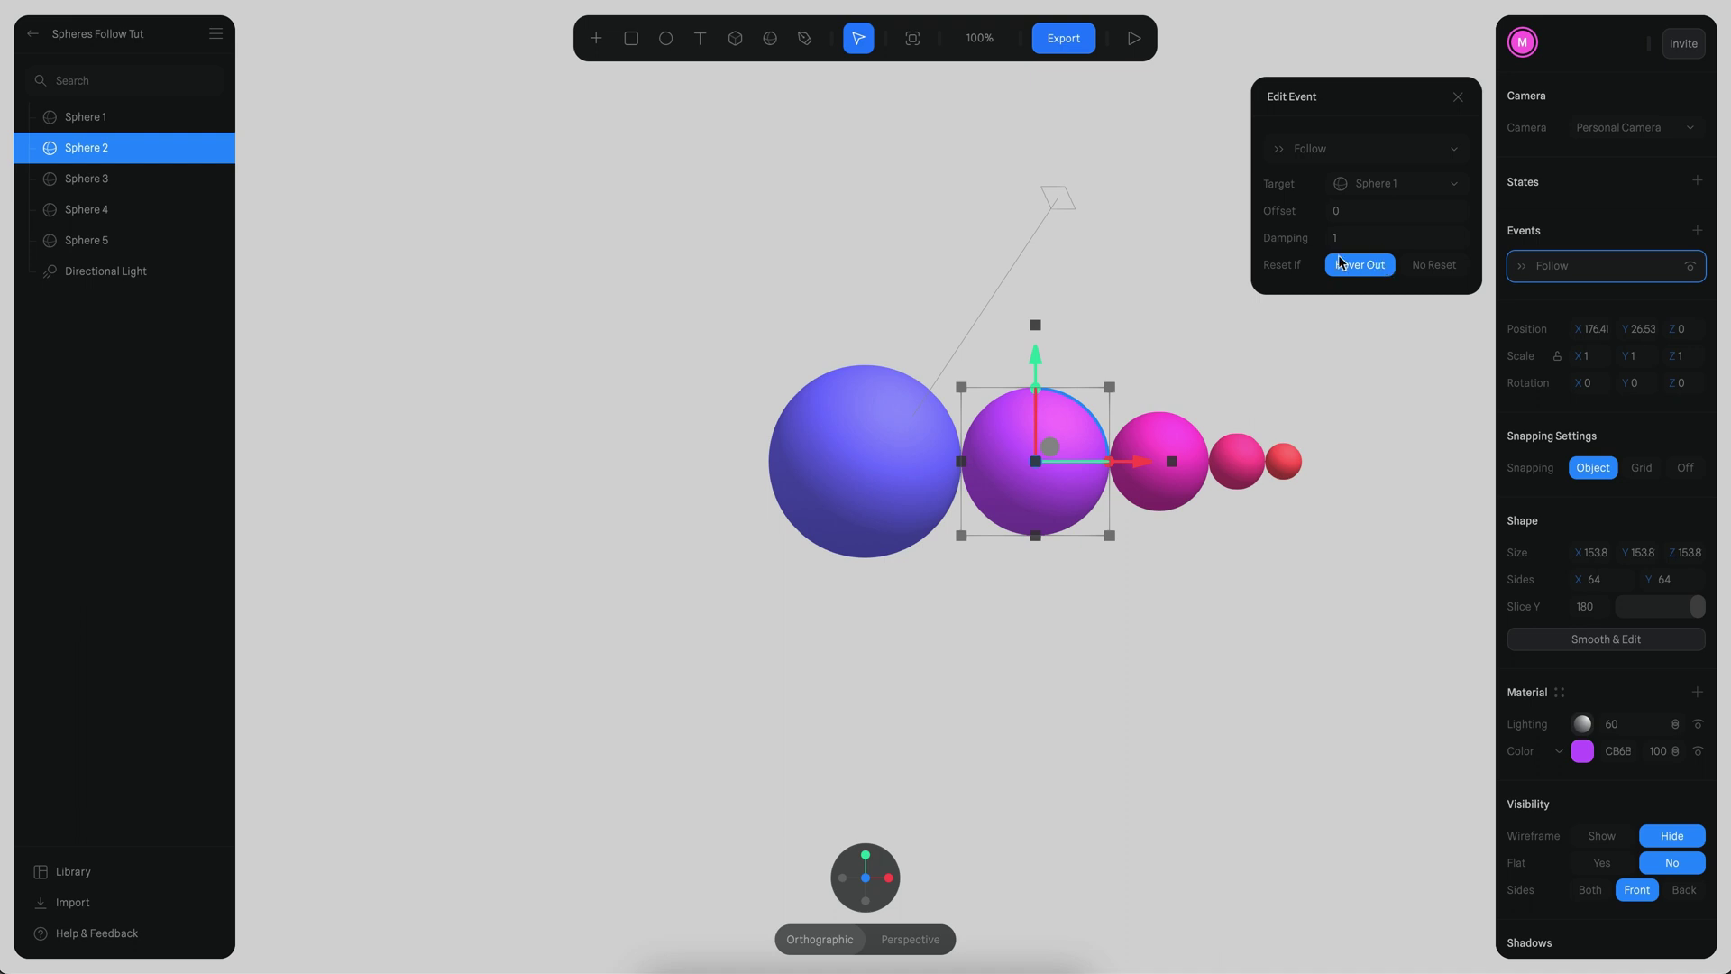
click(1133, 39)
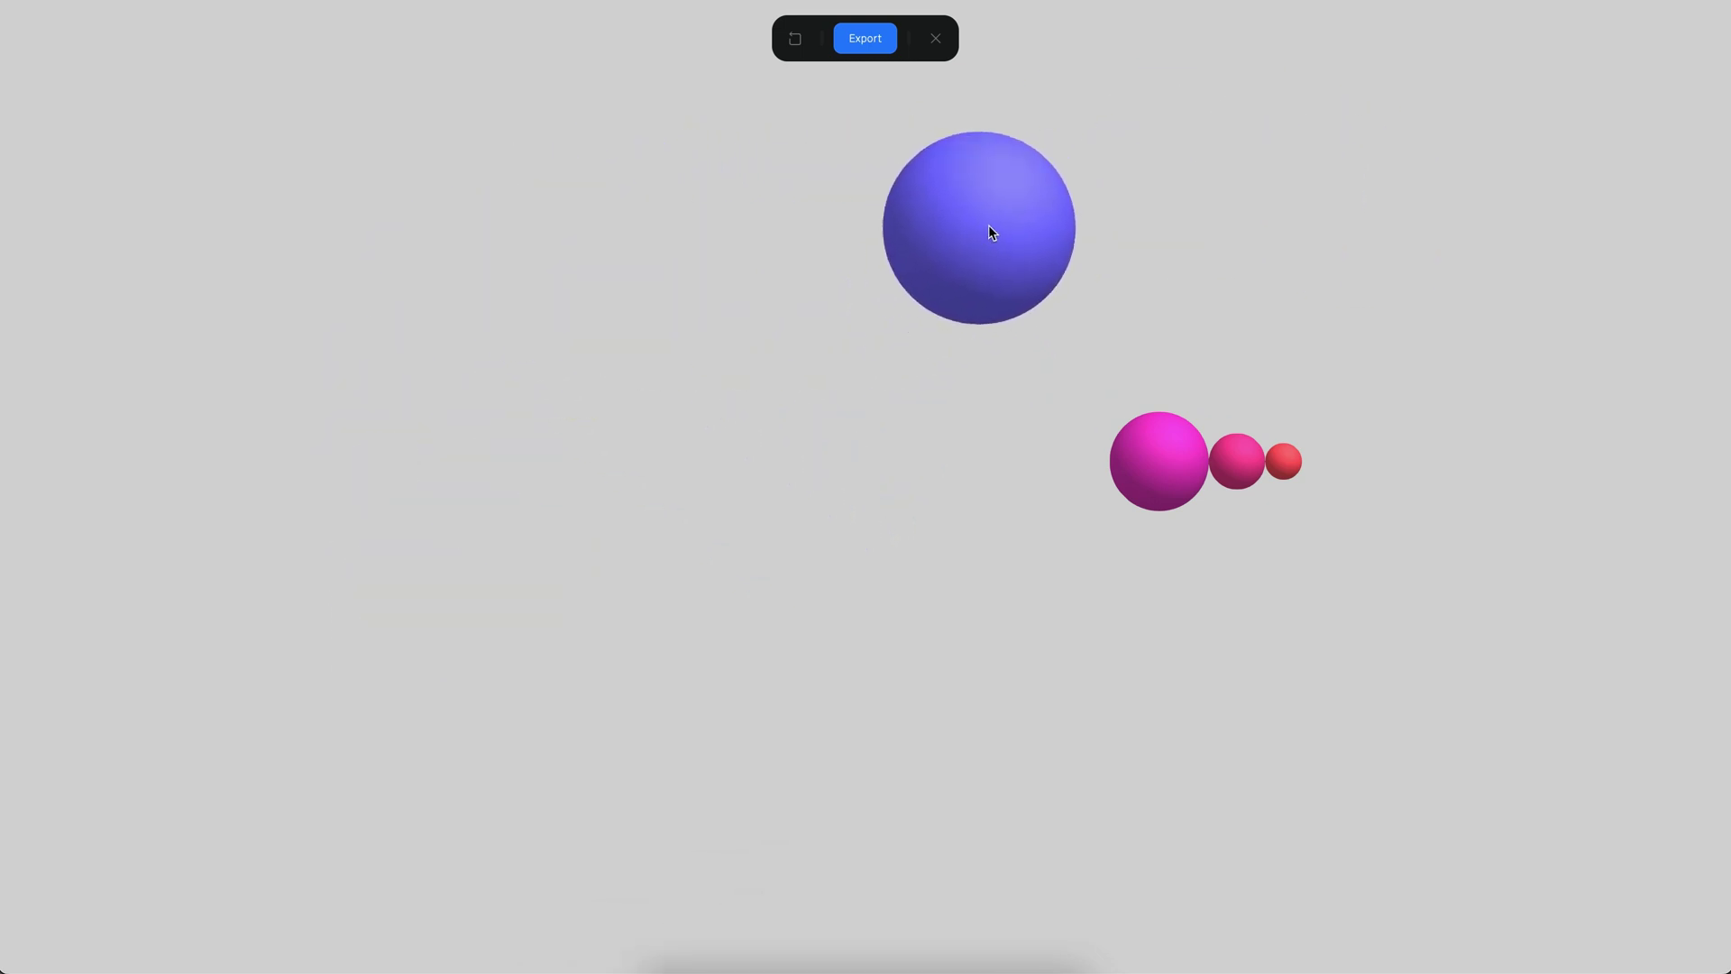
- Change Sphere 2's Follow damping from 1 to 20 and preview the violet sphere trailing
click(935, 39)
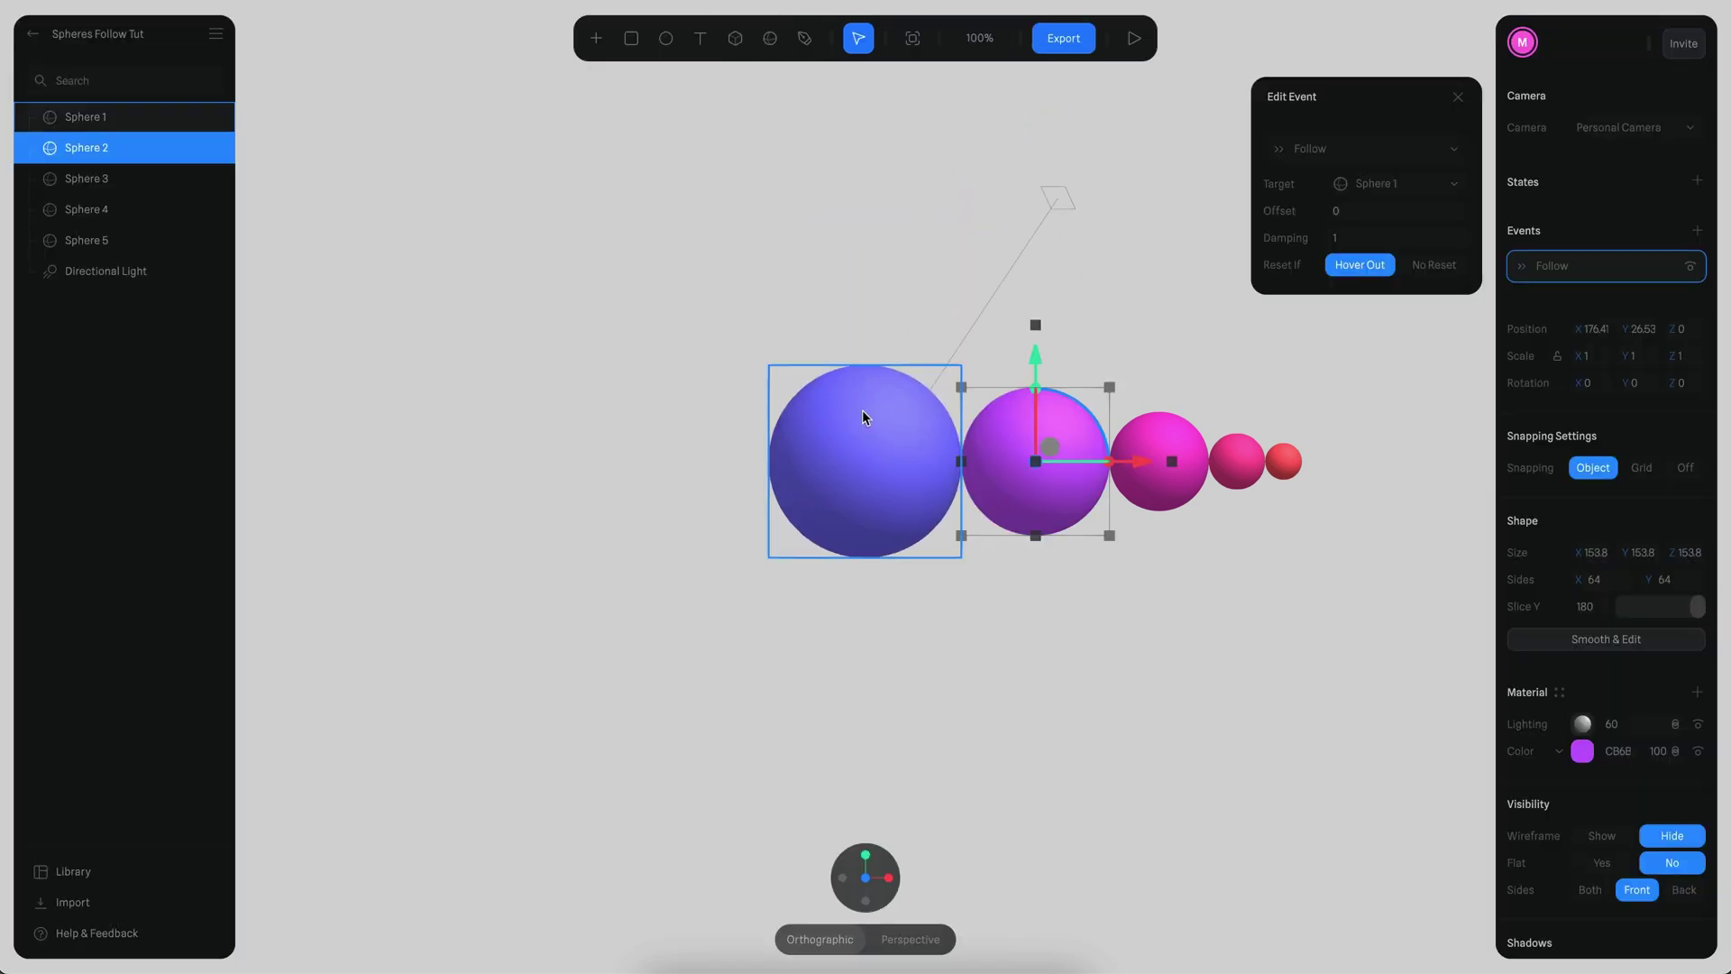
click(1362, 239)
text(20)
key(Return)
click(1137, 37)
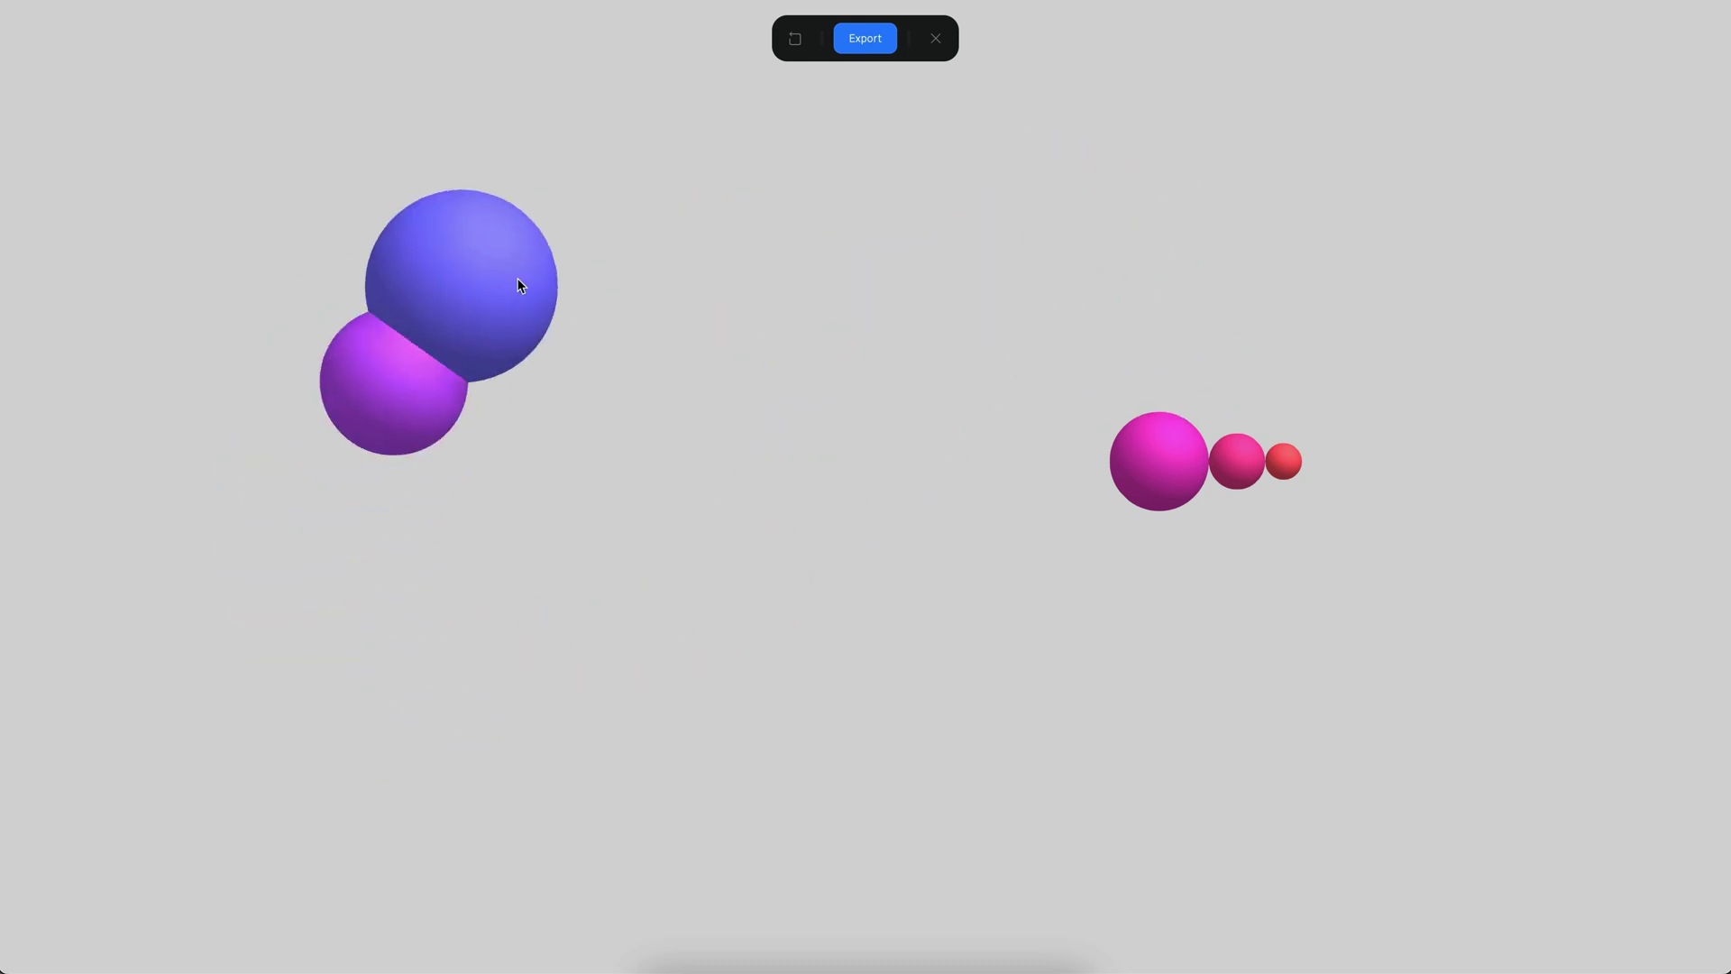
click(936, 37)
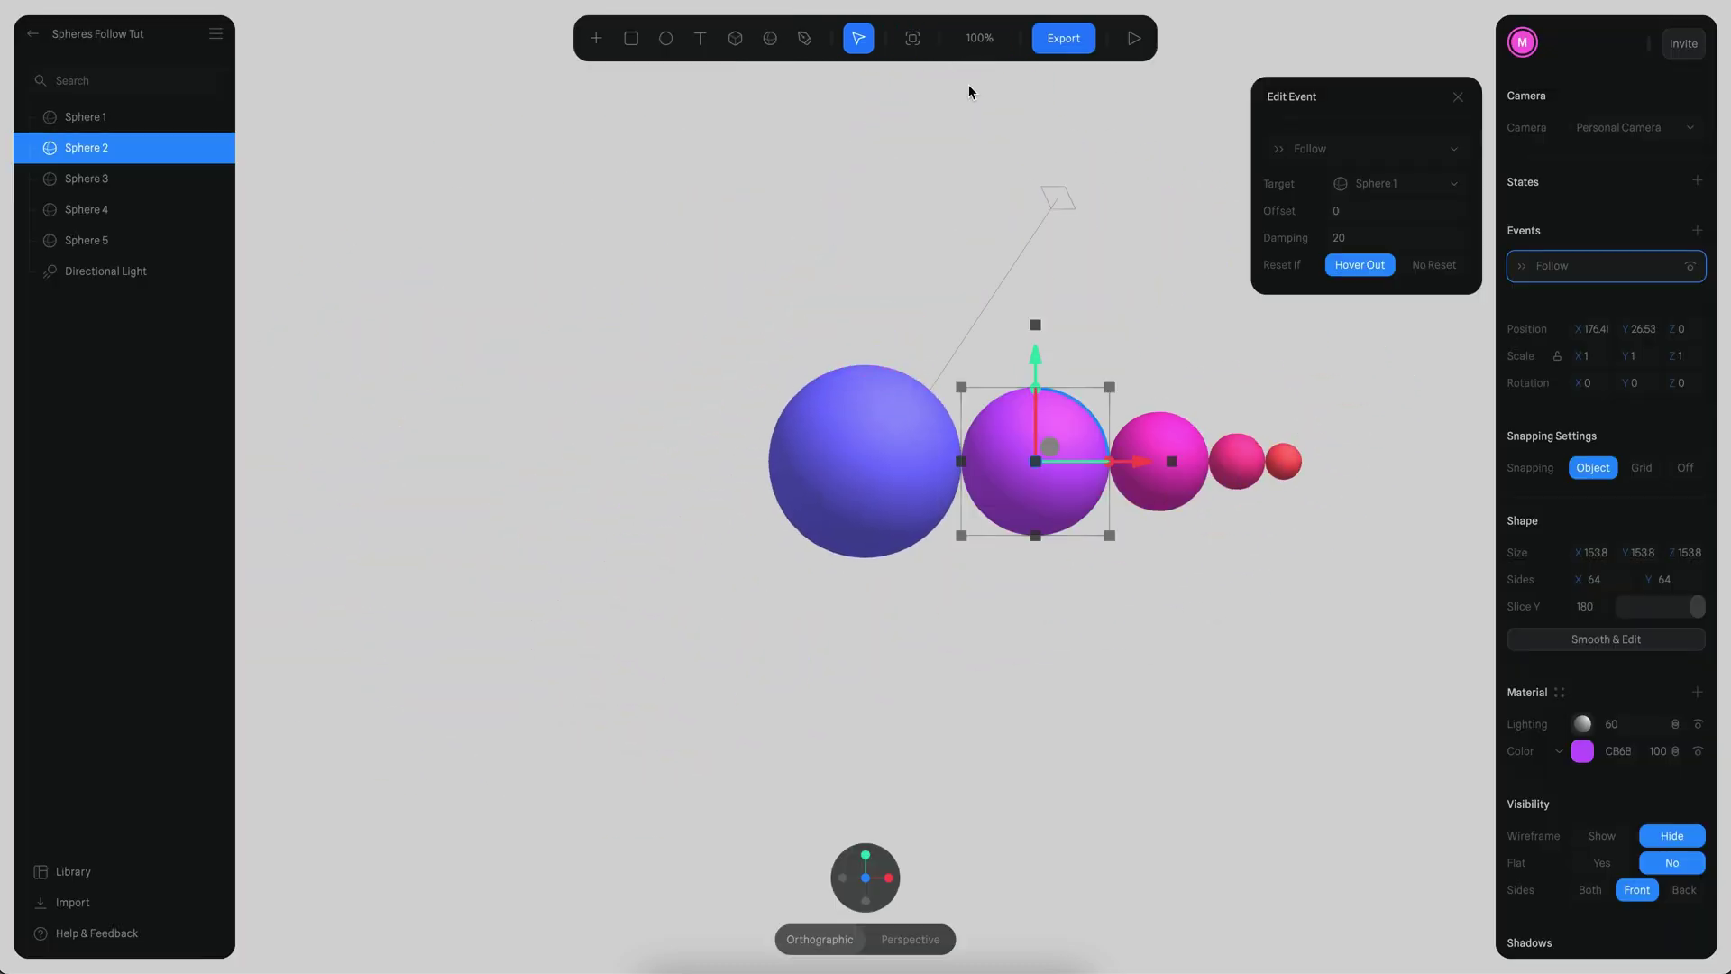
- Give Sphere 3 a Follow event targeting Sphere 2
click(1176, 429)
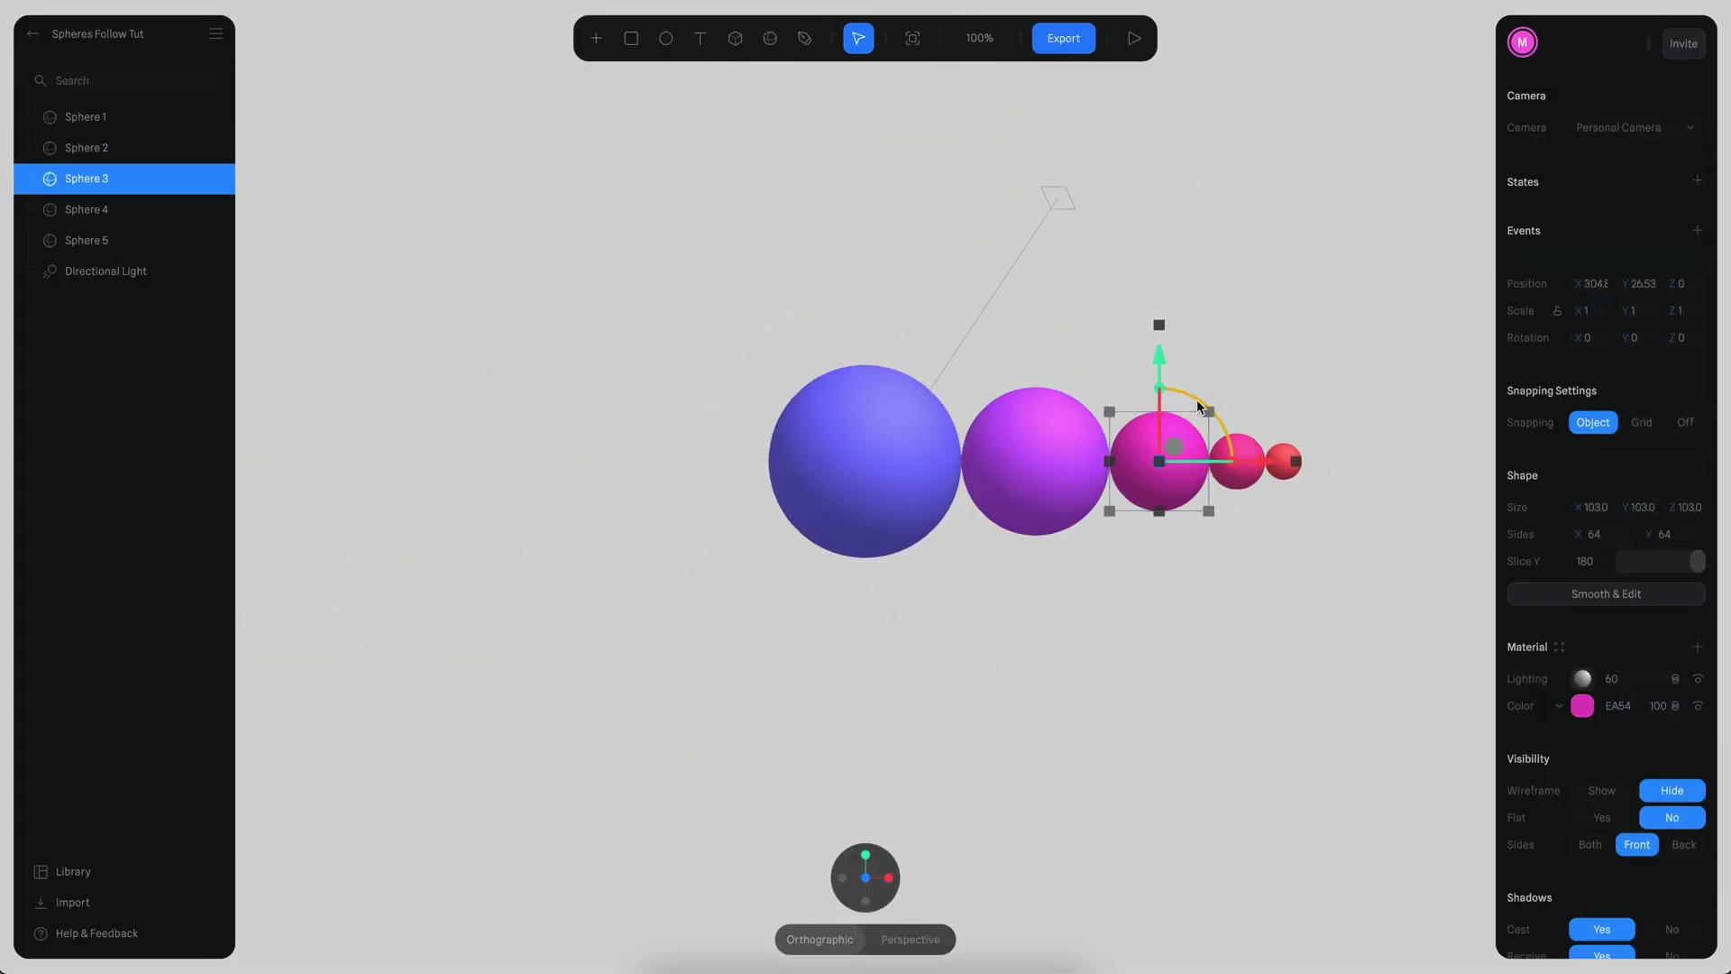
click(1697, 230)
click(1318, 151)
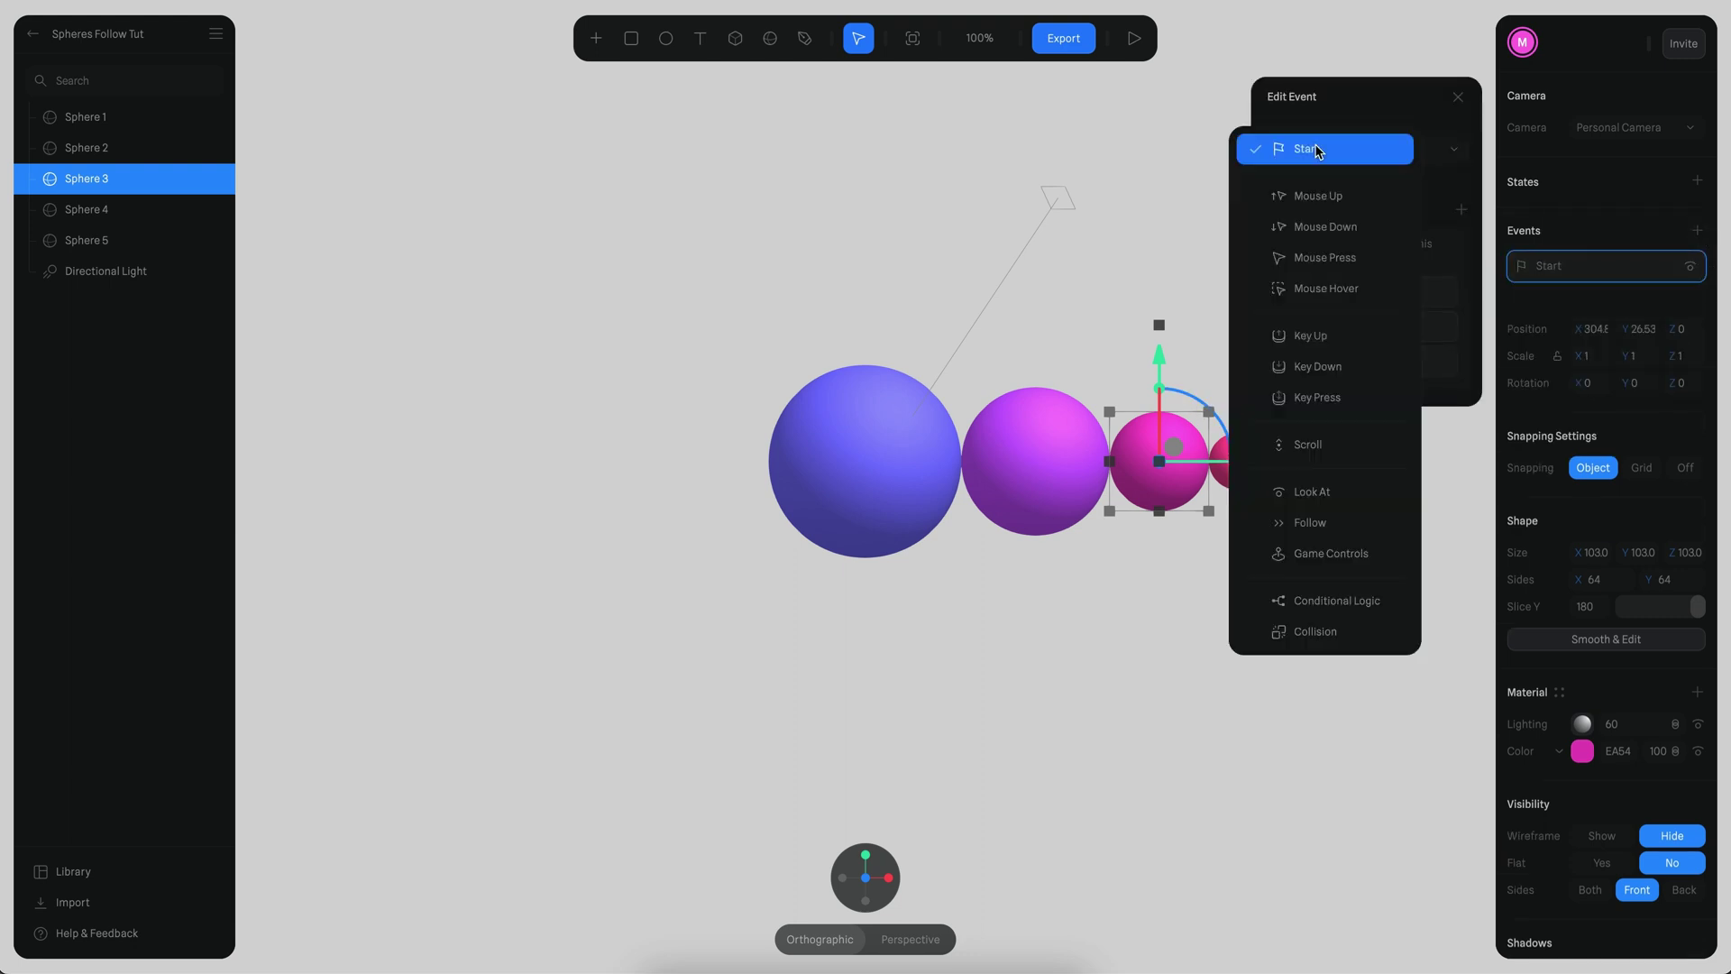
click(1318, 522)
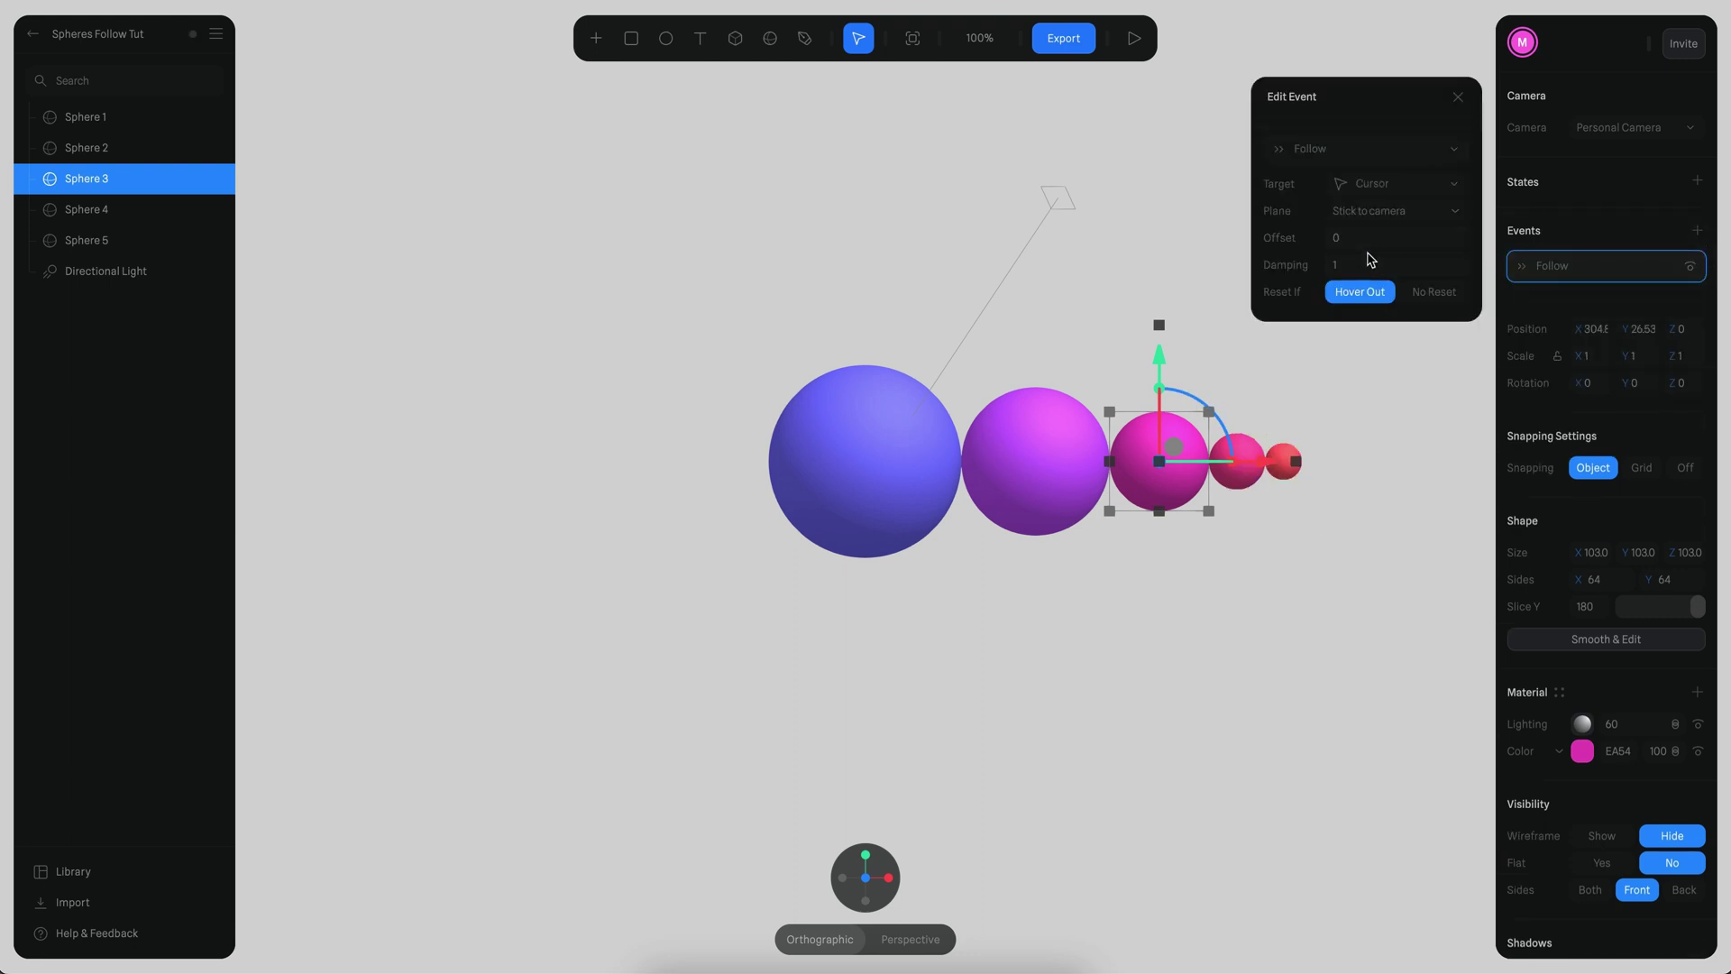
click(1384, 213)
click(1403, 183)
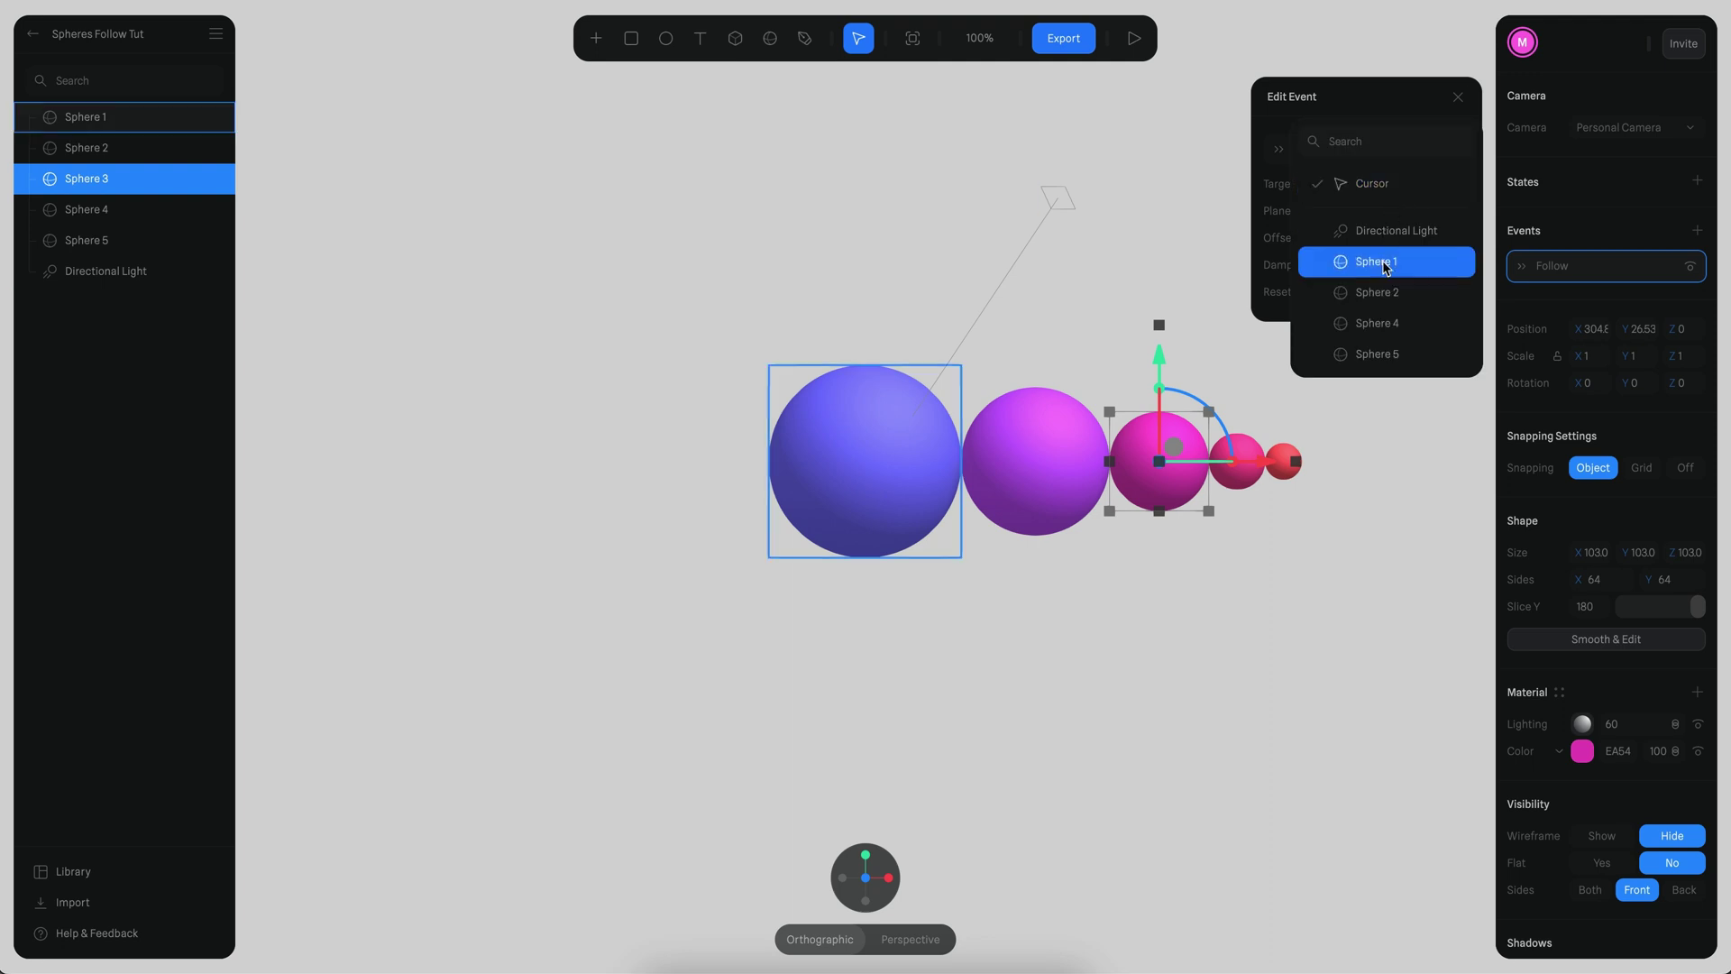
click(1383, 295)
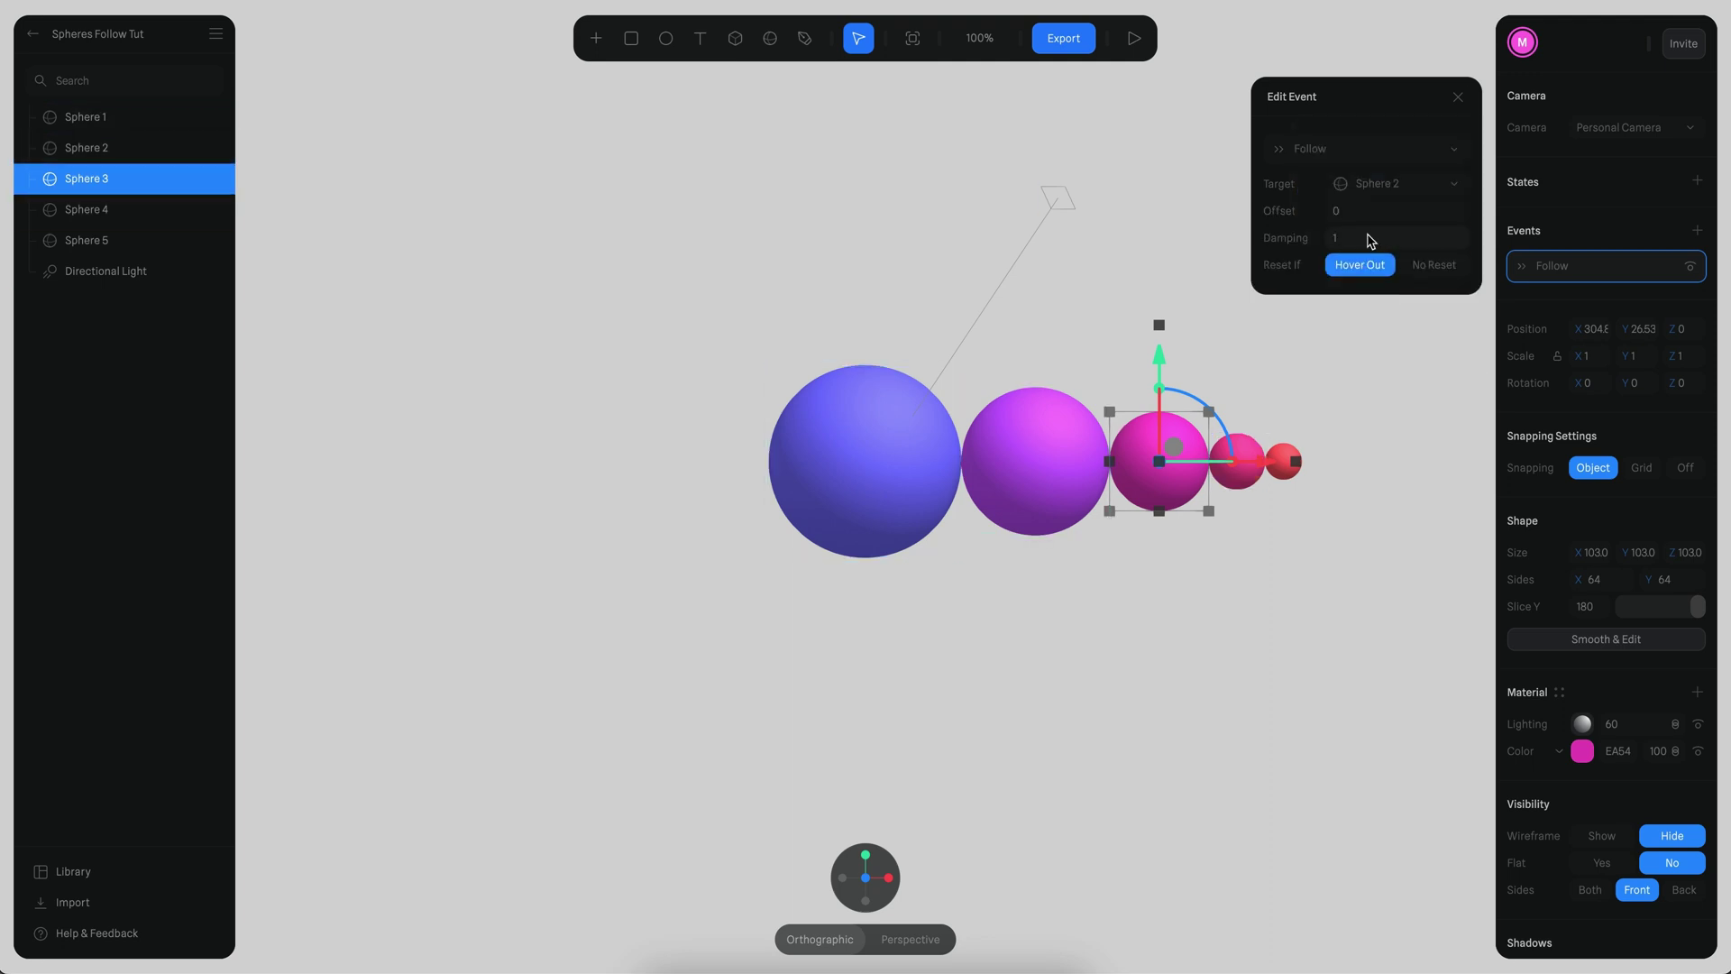
click(1369, 241)
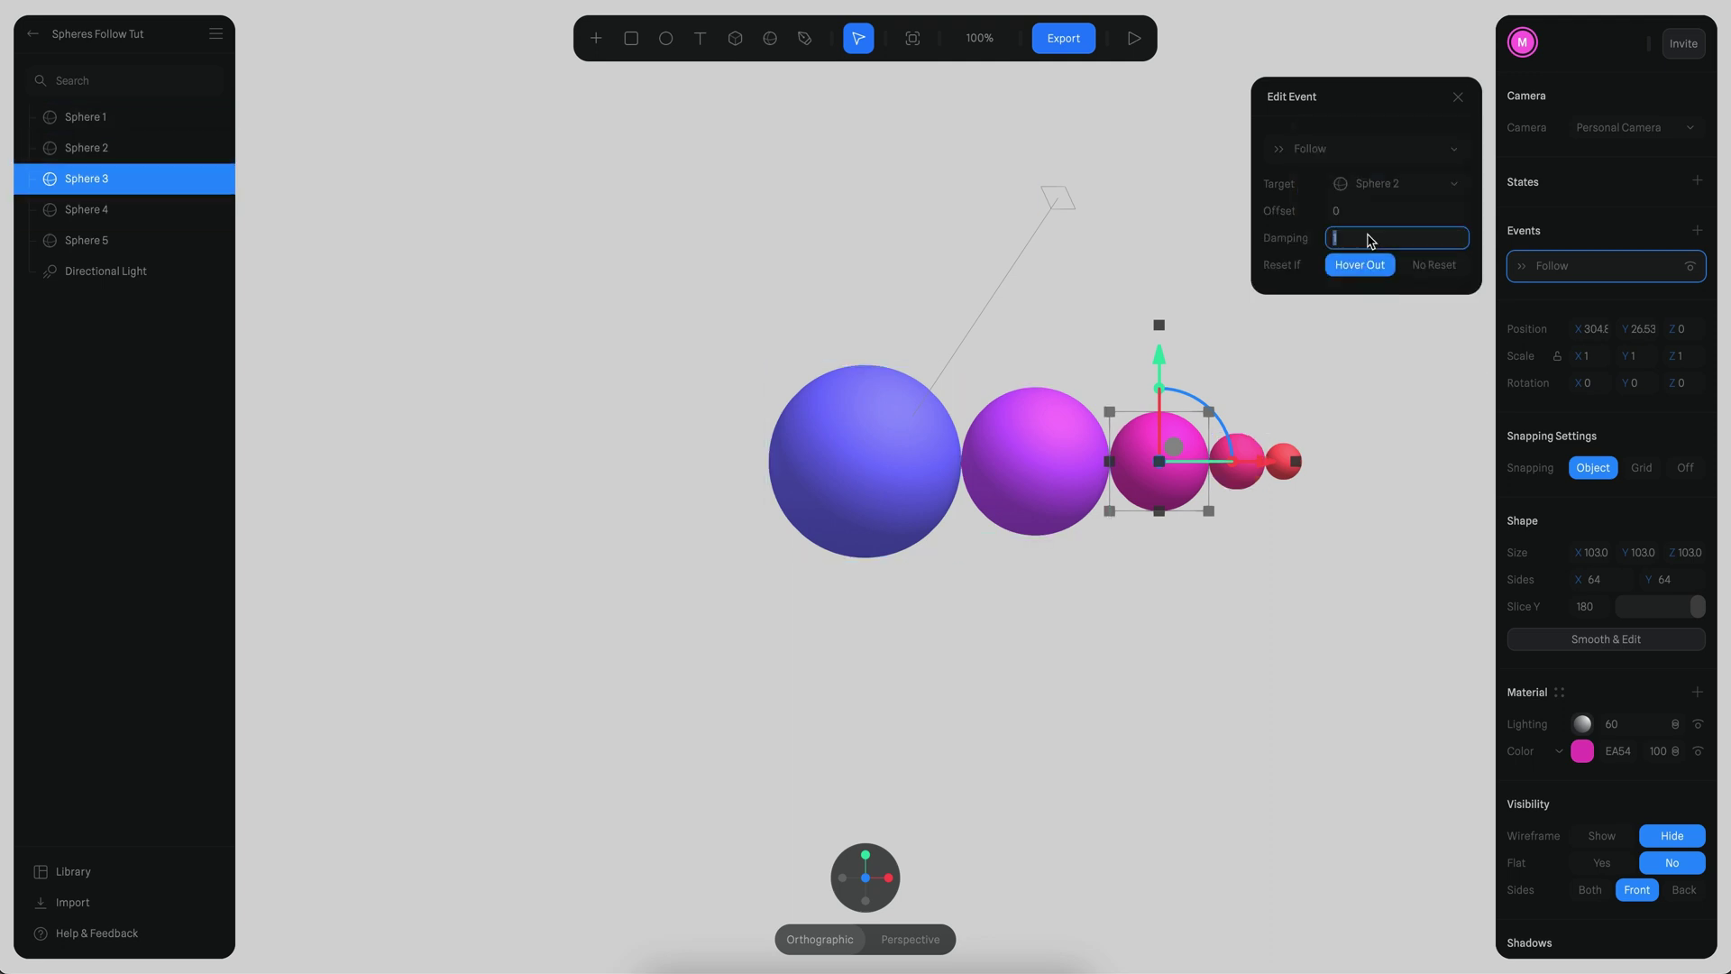
click(1248, 516)
- Give Sphere 4 a Follow event with damping 20 targeting Sphere 3
click(1240, 464)
click(1697, 232)
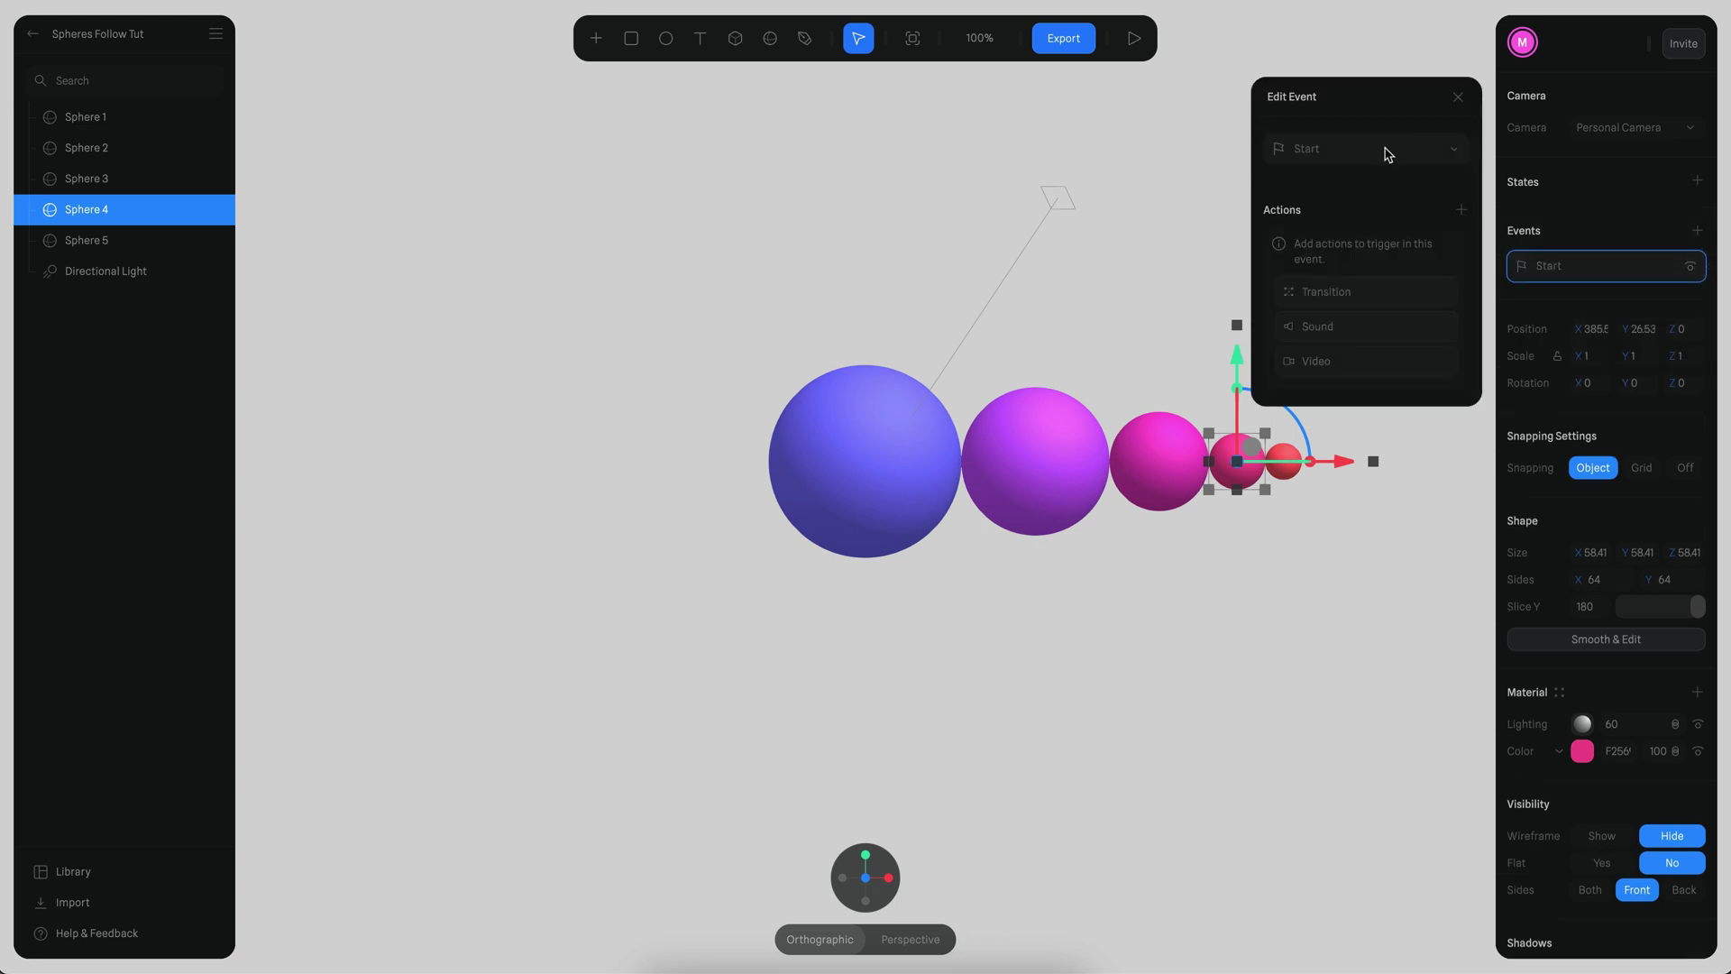
click(1361, 147)
click(1308, 518)
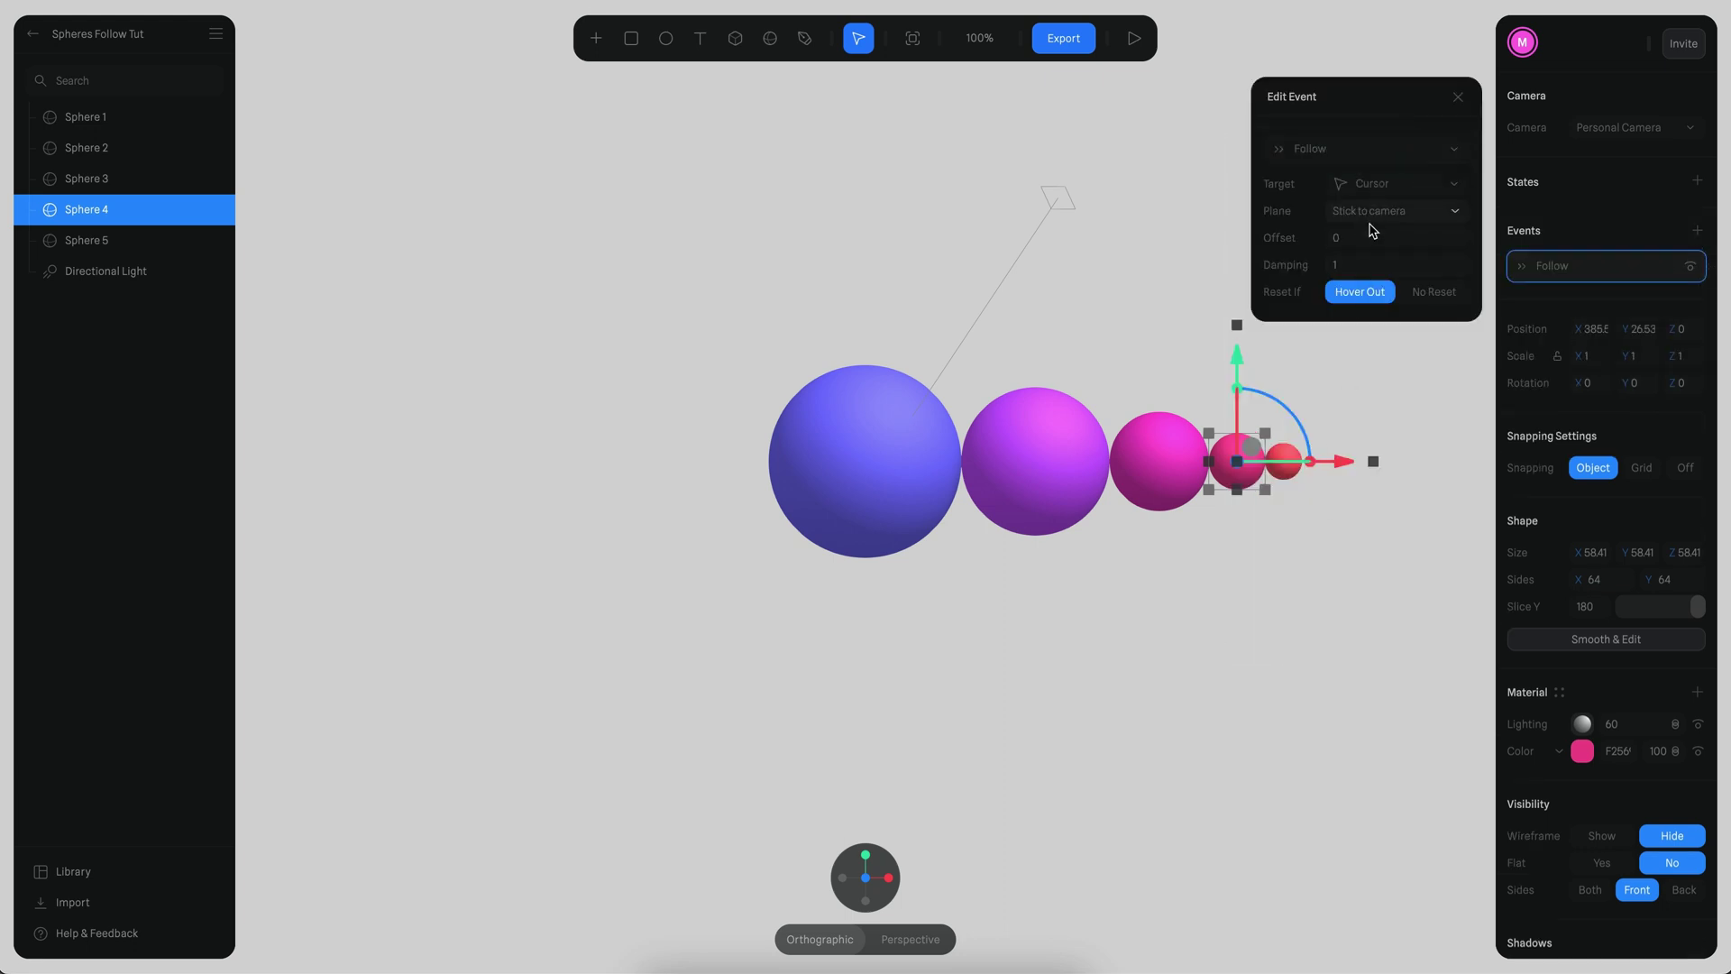
click(1366, 265)
key(Return)
click(1404, 184)
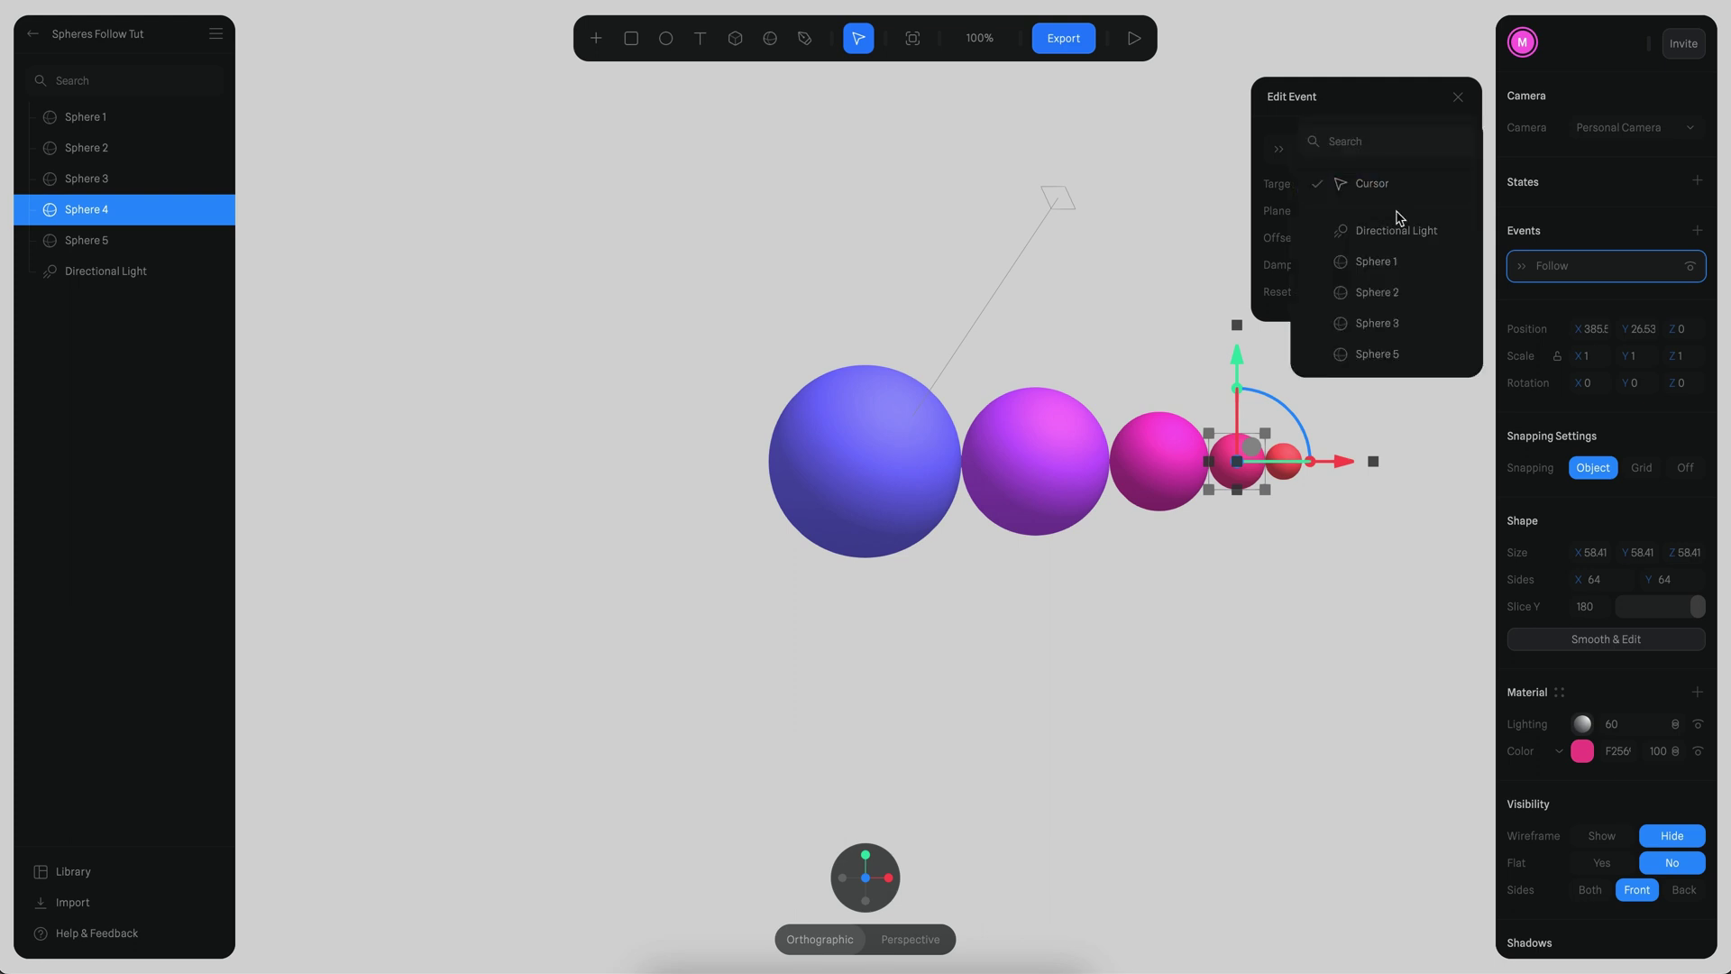
click(1387, 320)
- Give Sphere 5 a Follow event with damping 20 targeting Sphere 4
click(1298, 462)
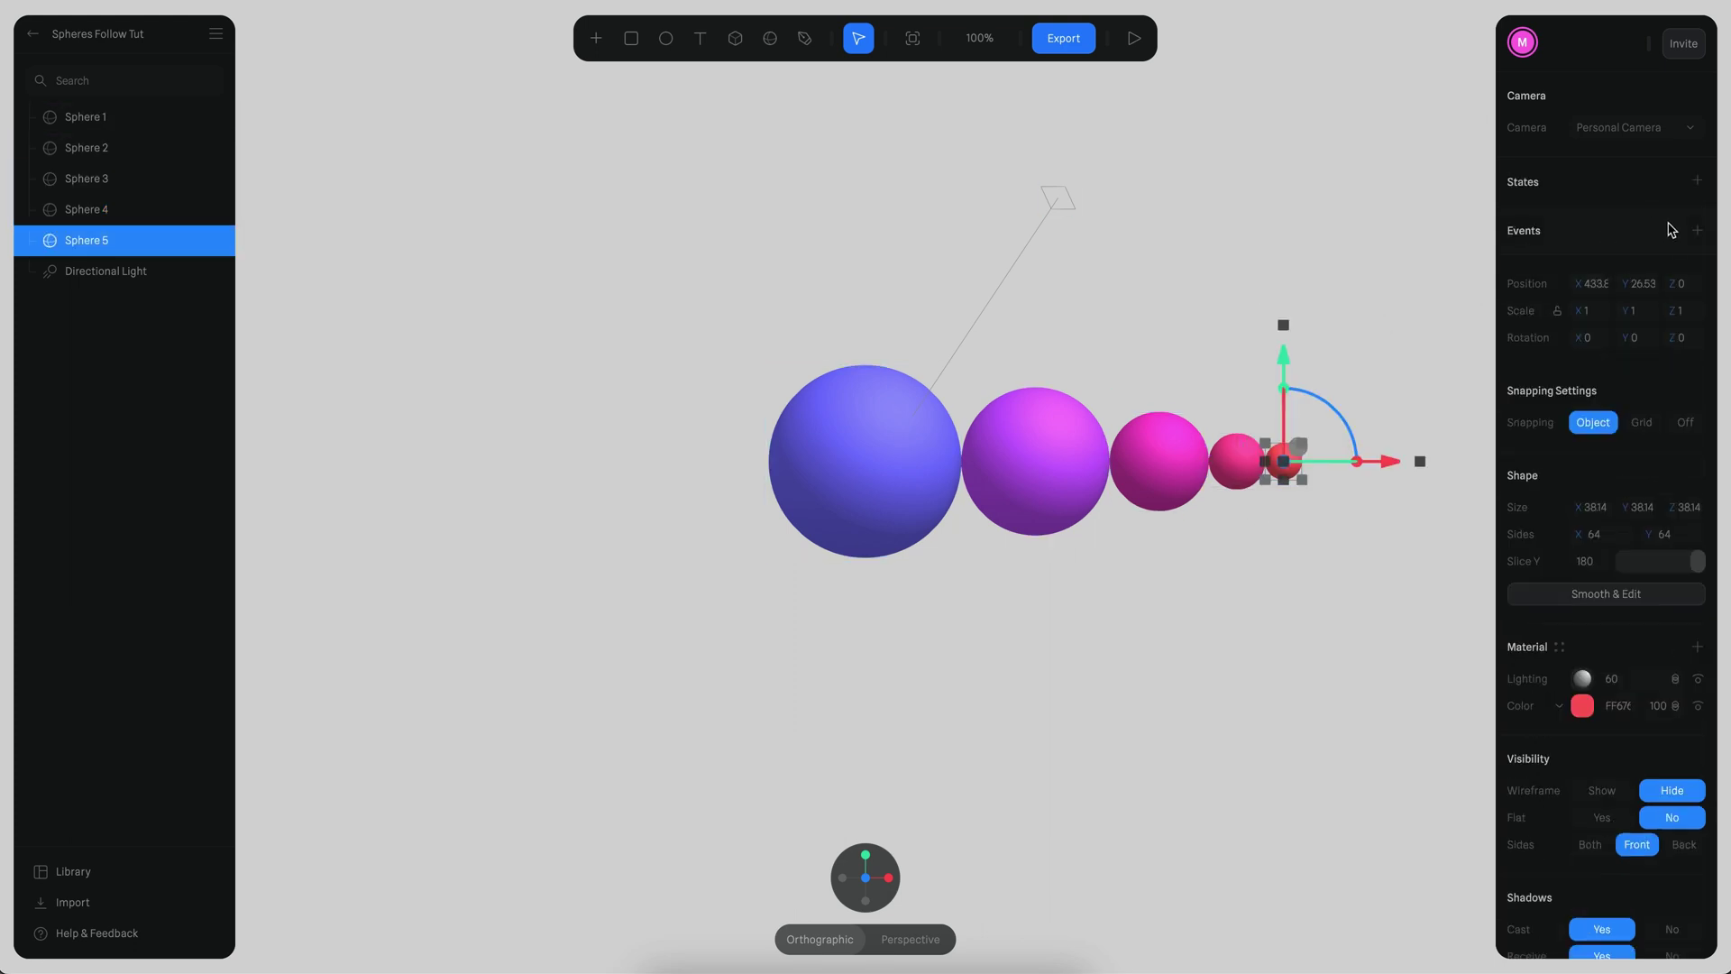
click(1696, 231)
click(1399, 148)
click(1318, 493)
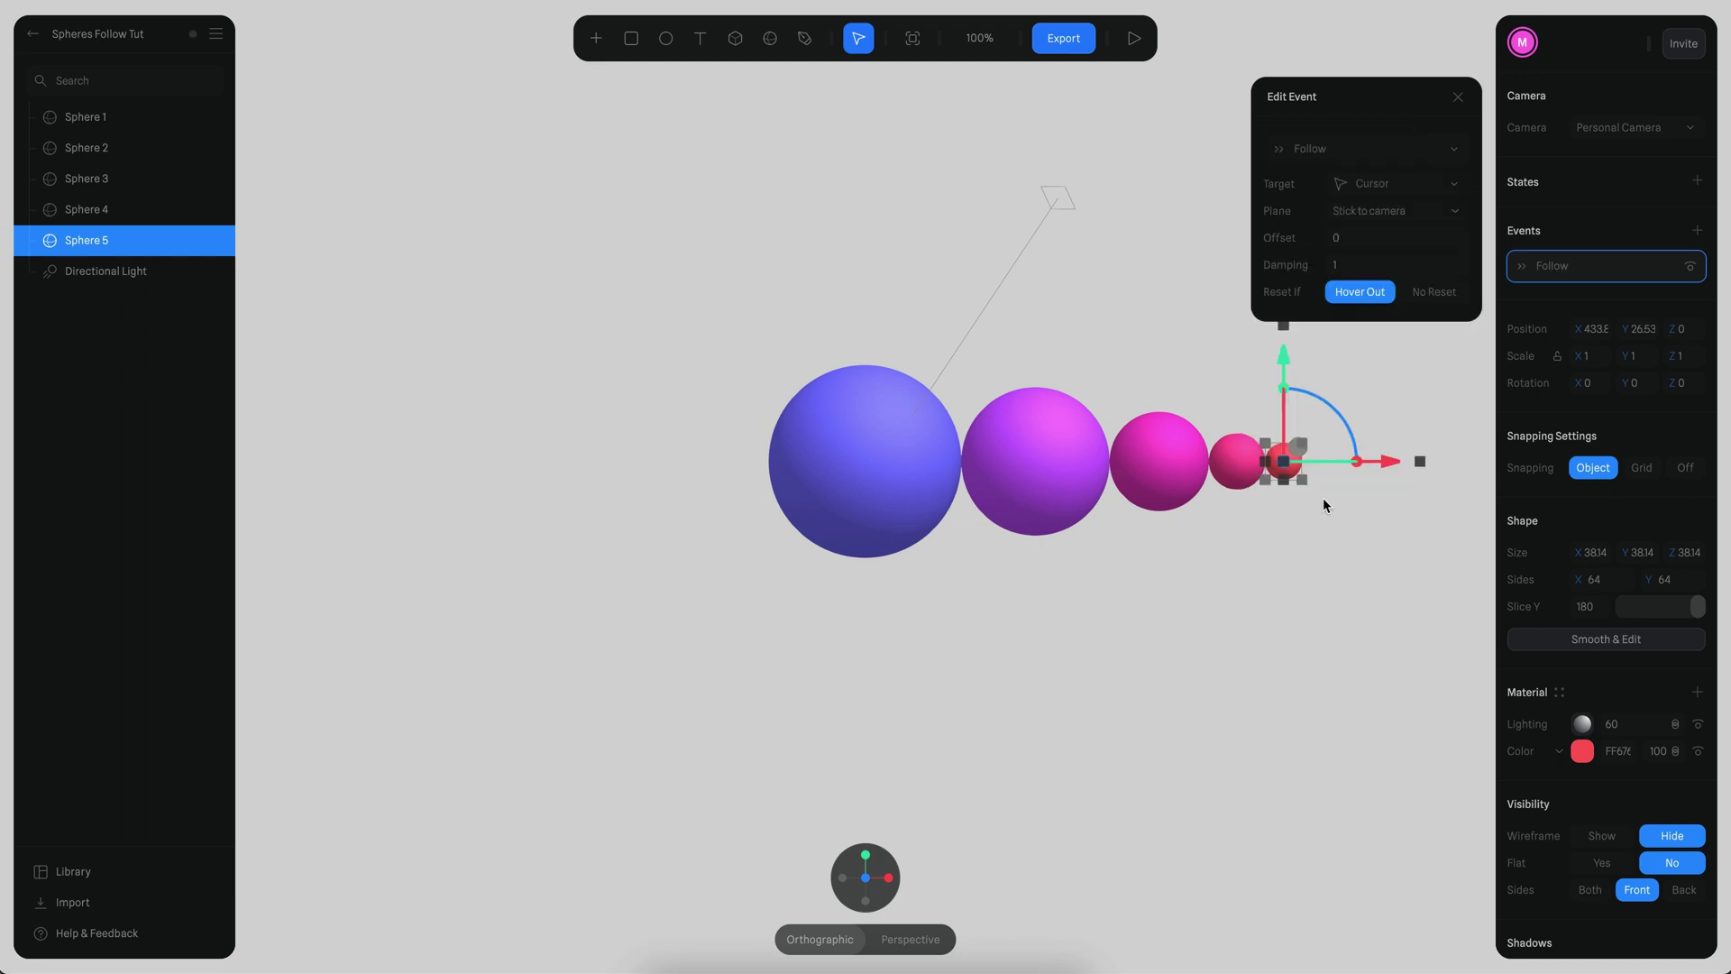
click(1414, 267)
text(20)
key(Return)
click(1414, 188)
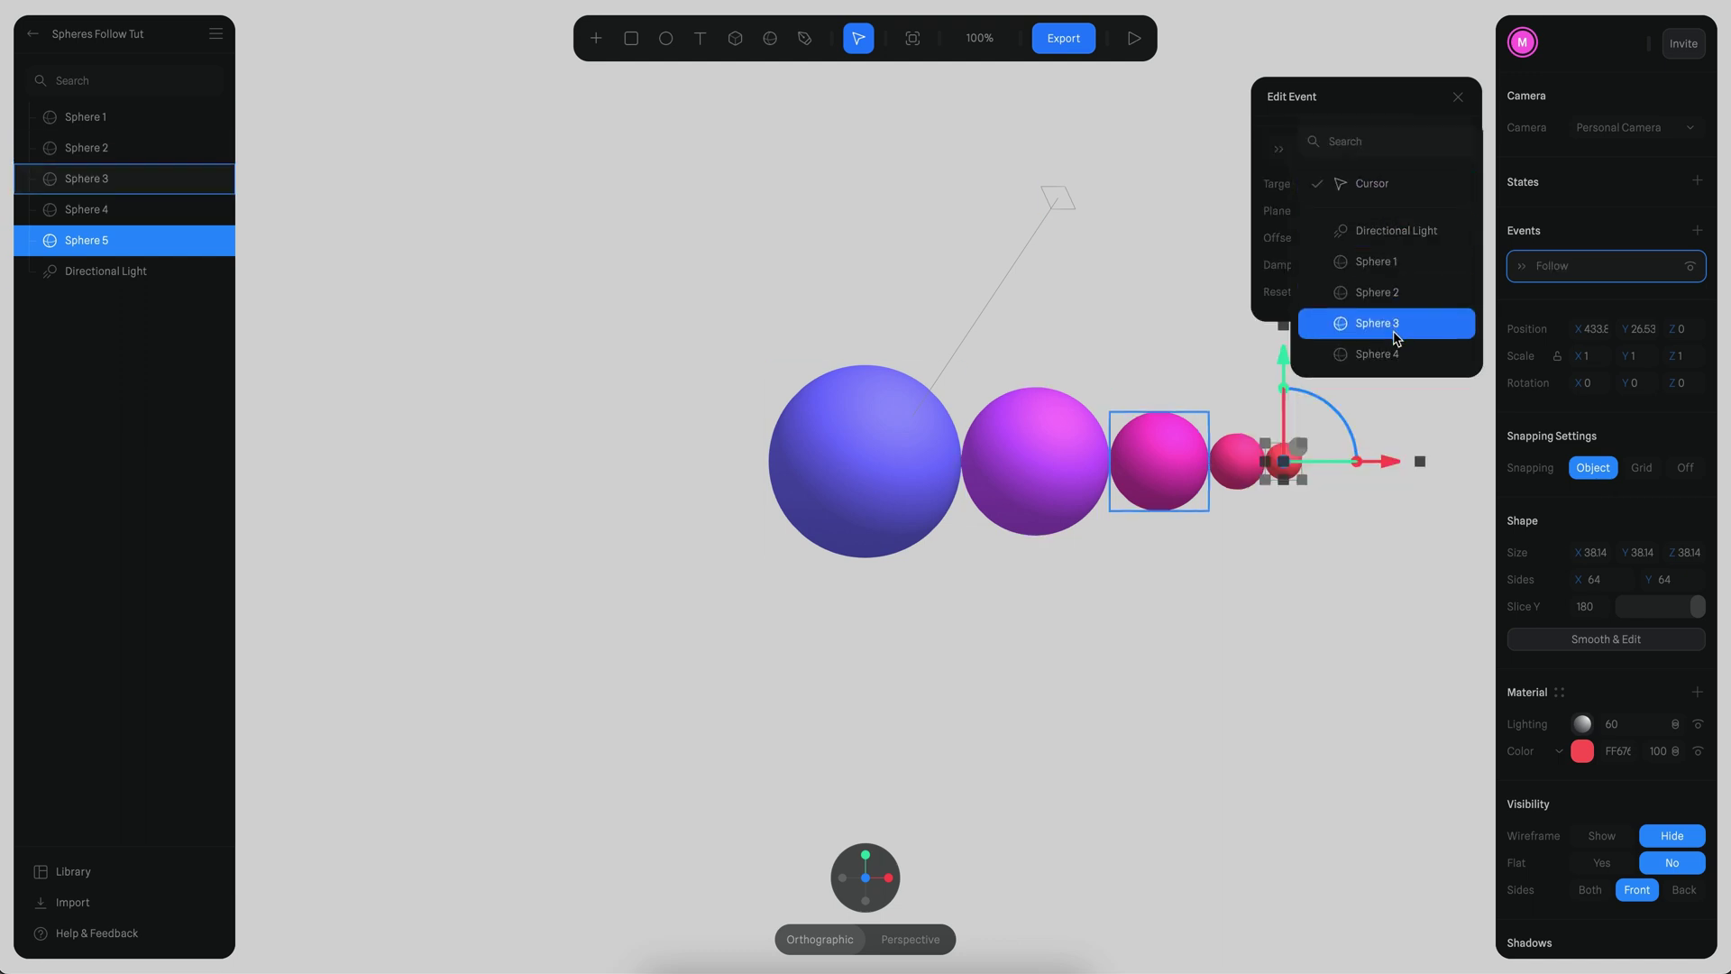
click(1378, 355)
click(1139, 181)
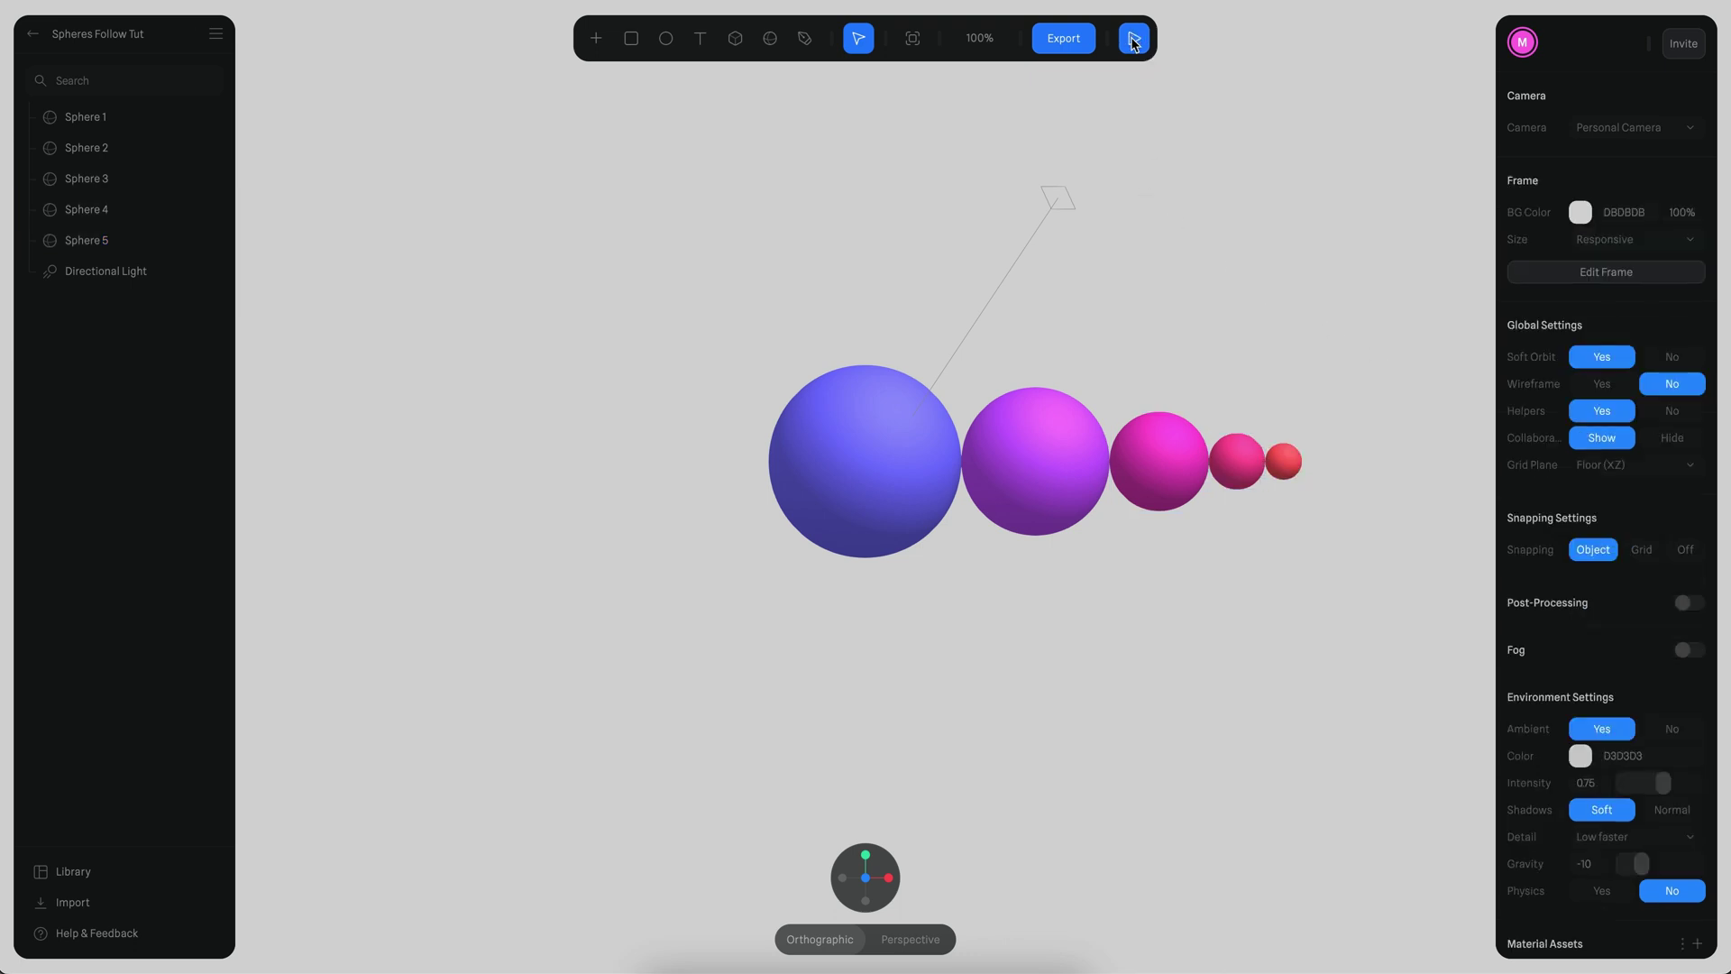
- Preview the whole sphere chain, then open Sphere 5's Follow event and preview again
click(1134, 39)
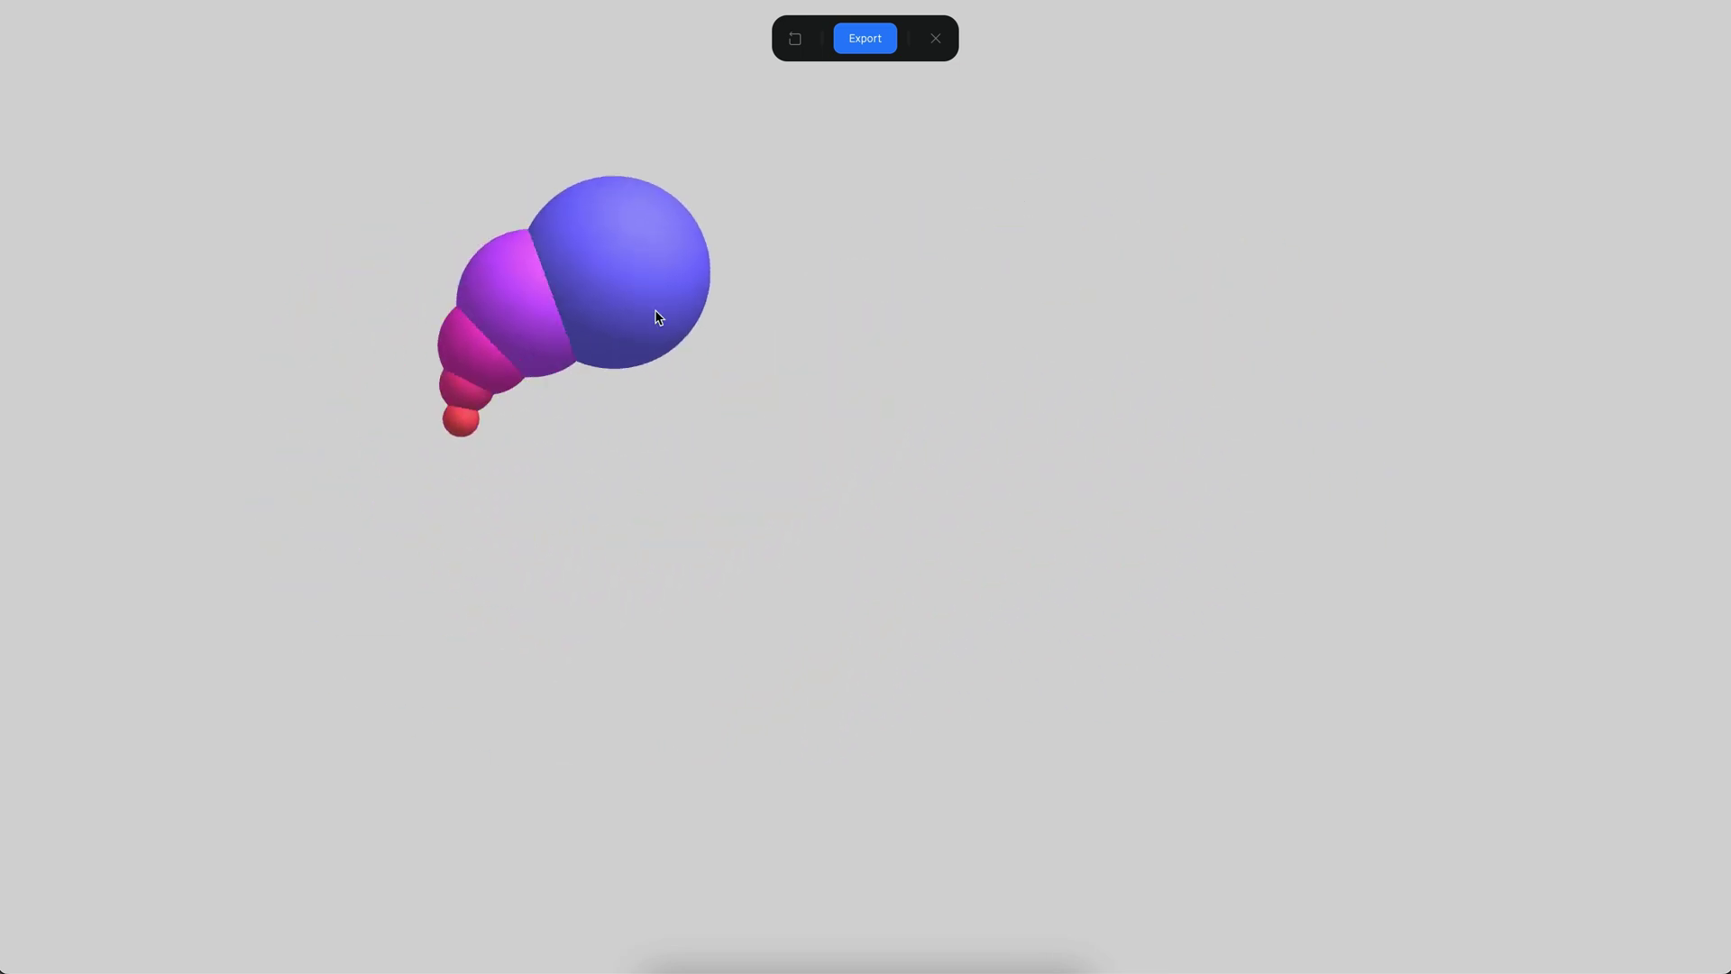
click(935, 39)
click(992, 416)
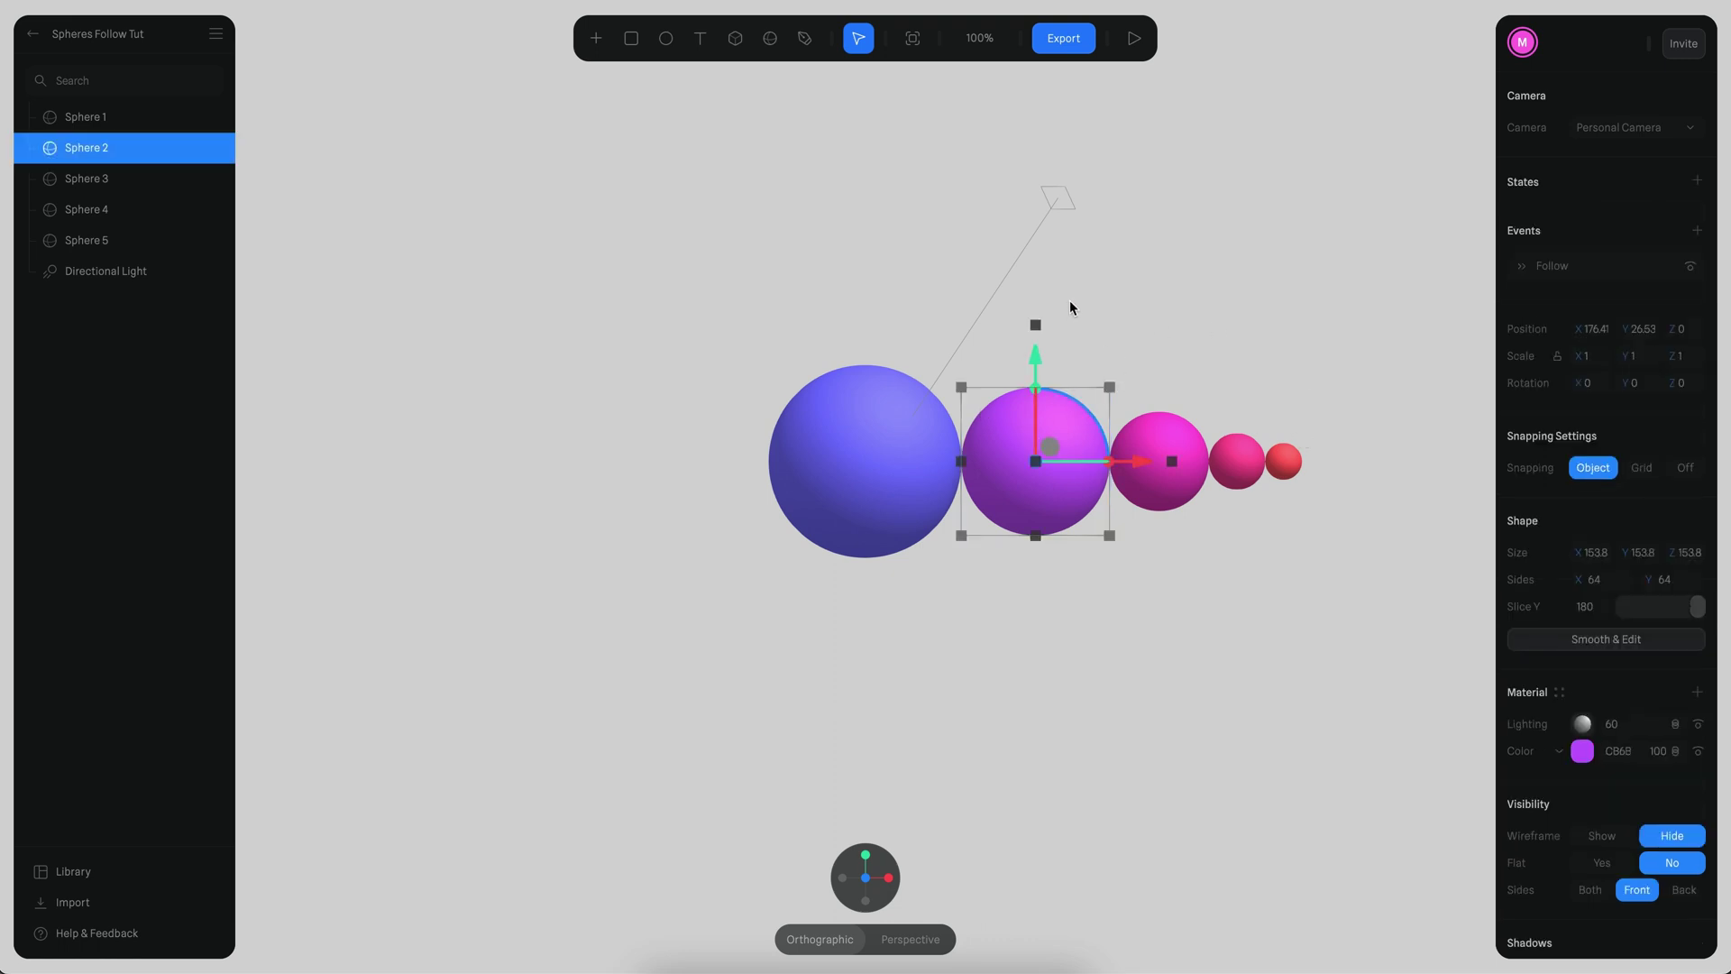
click(1284, 461)
click(1589, 268)
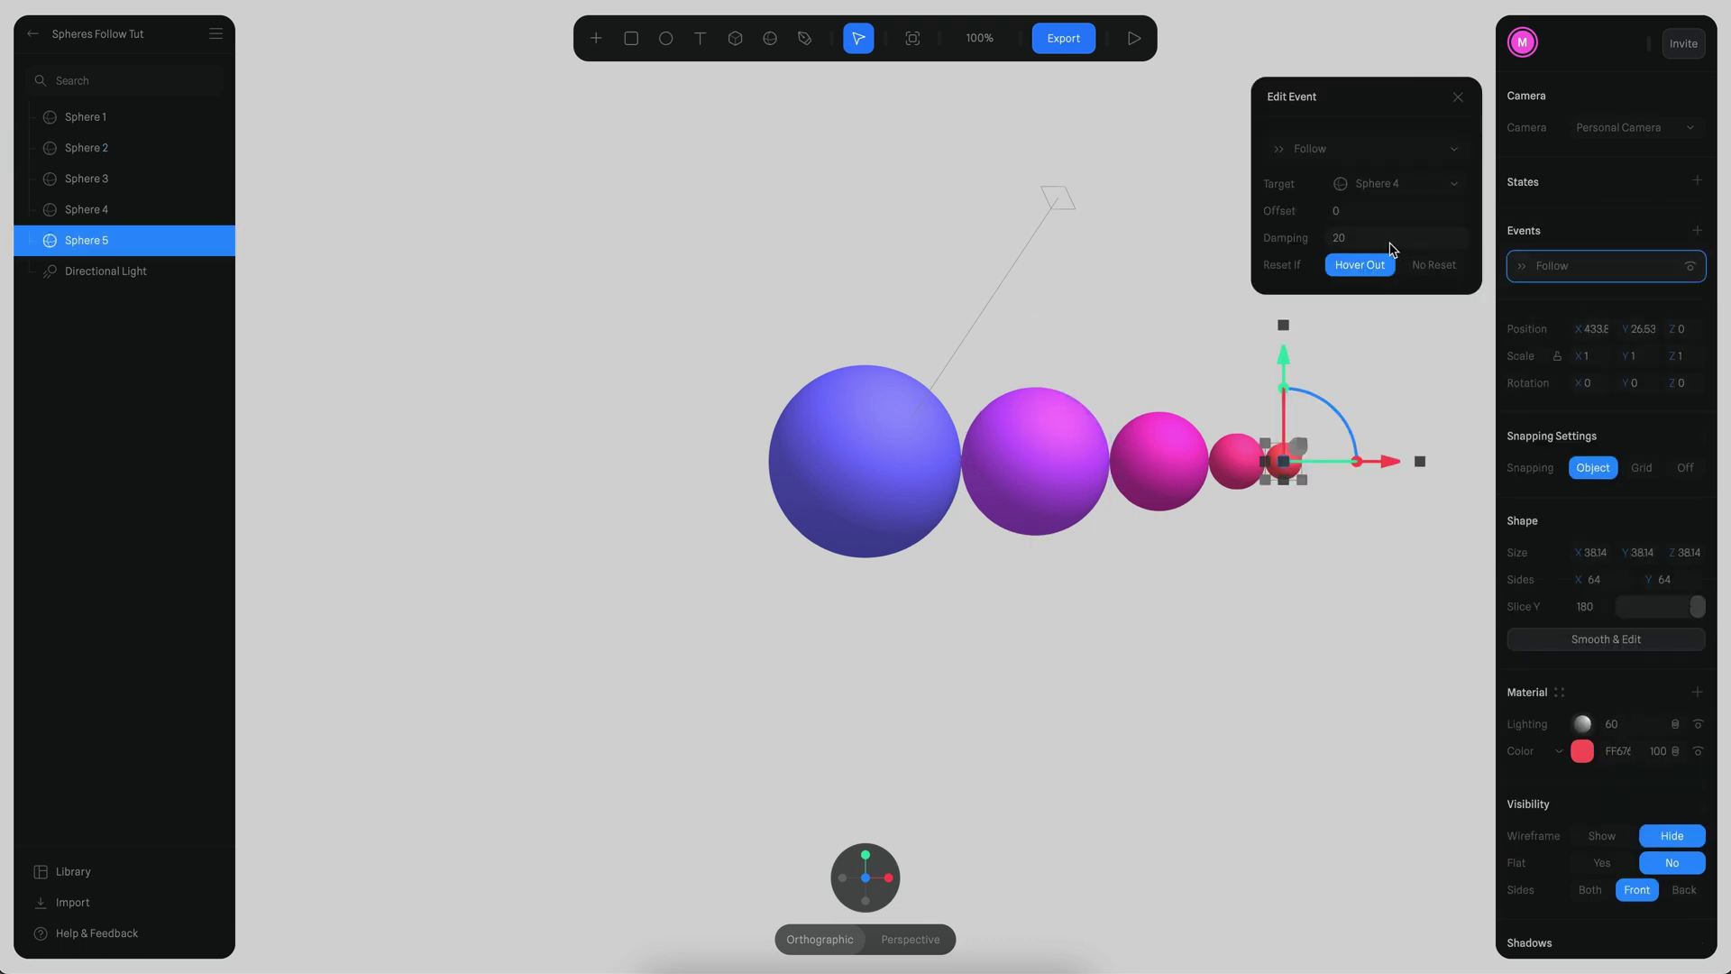
click(1134, 38)
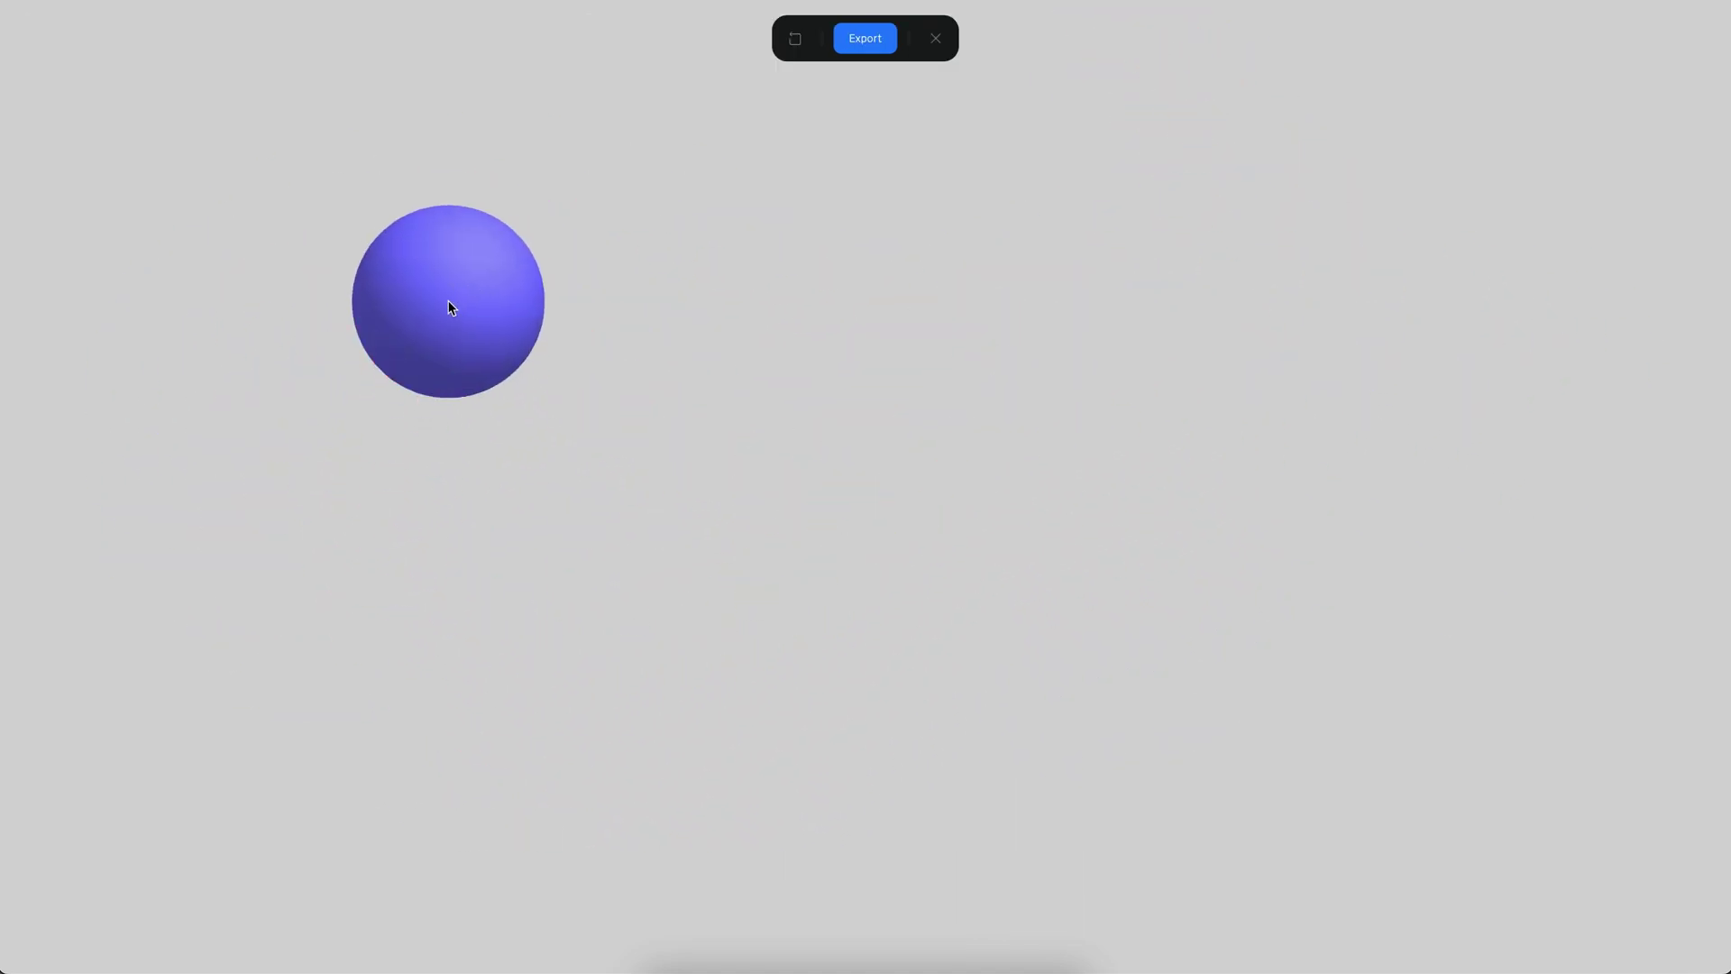
click(935, 38)
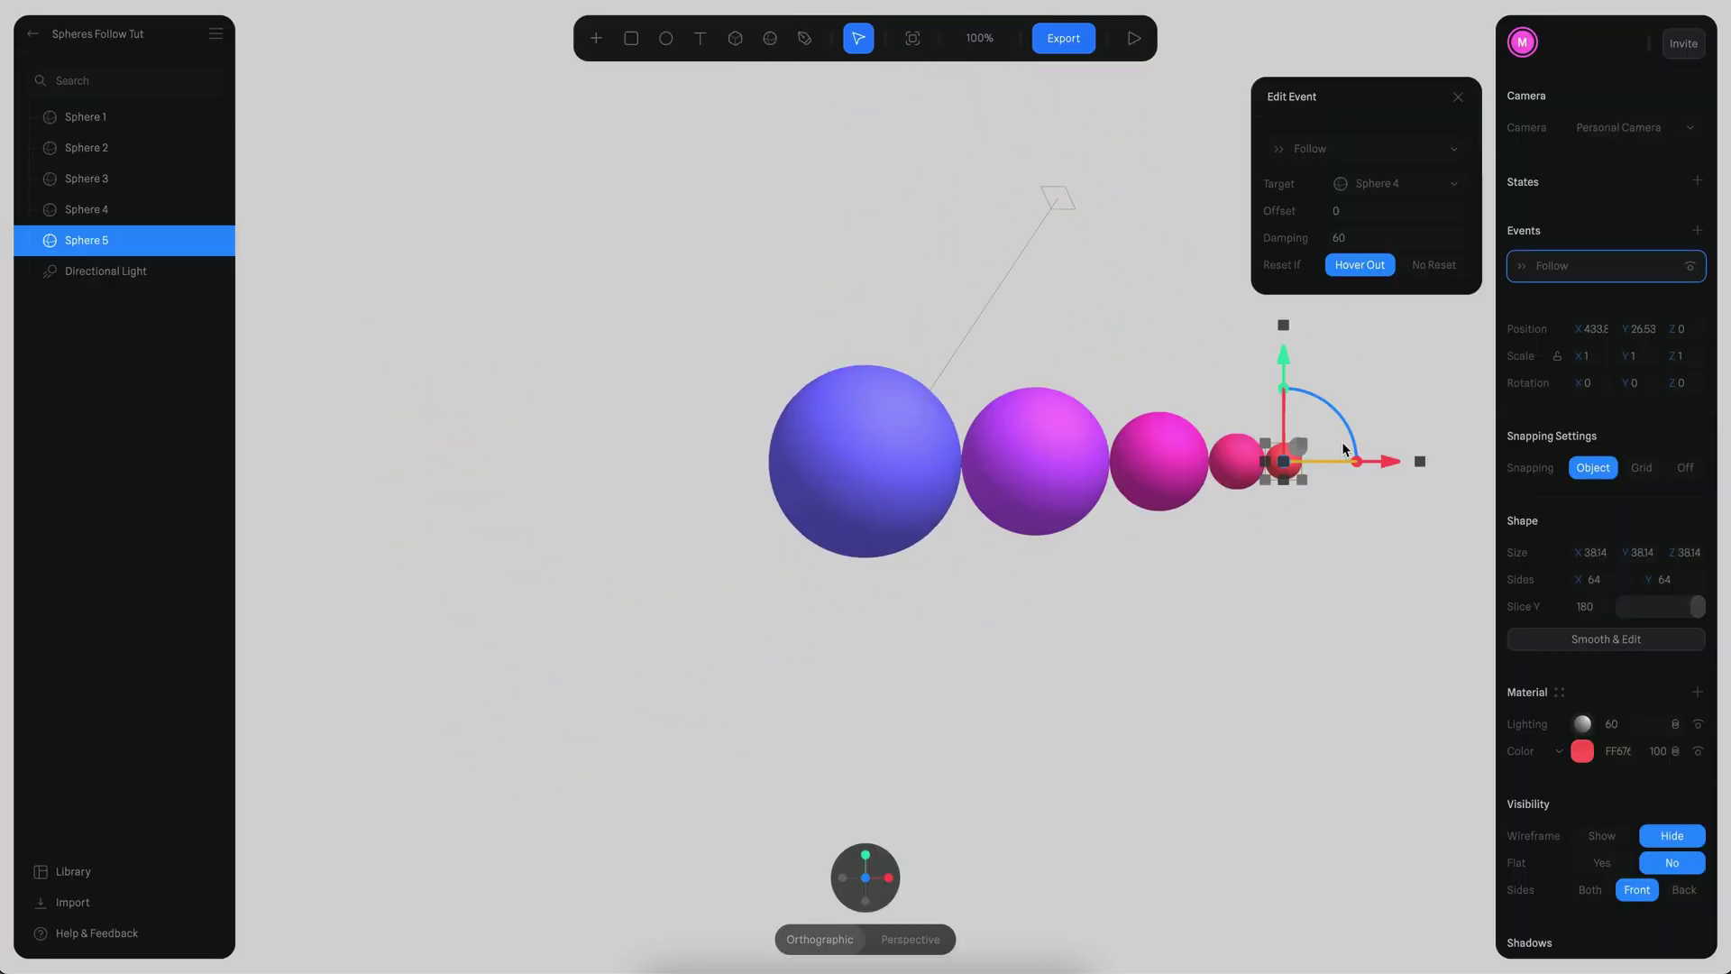
- Enter 20 as Sphere 5's Follow damping
click(1338, 237)
text(20)
click(1133, 316)
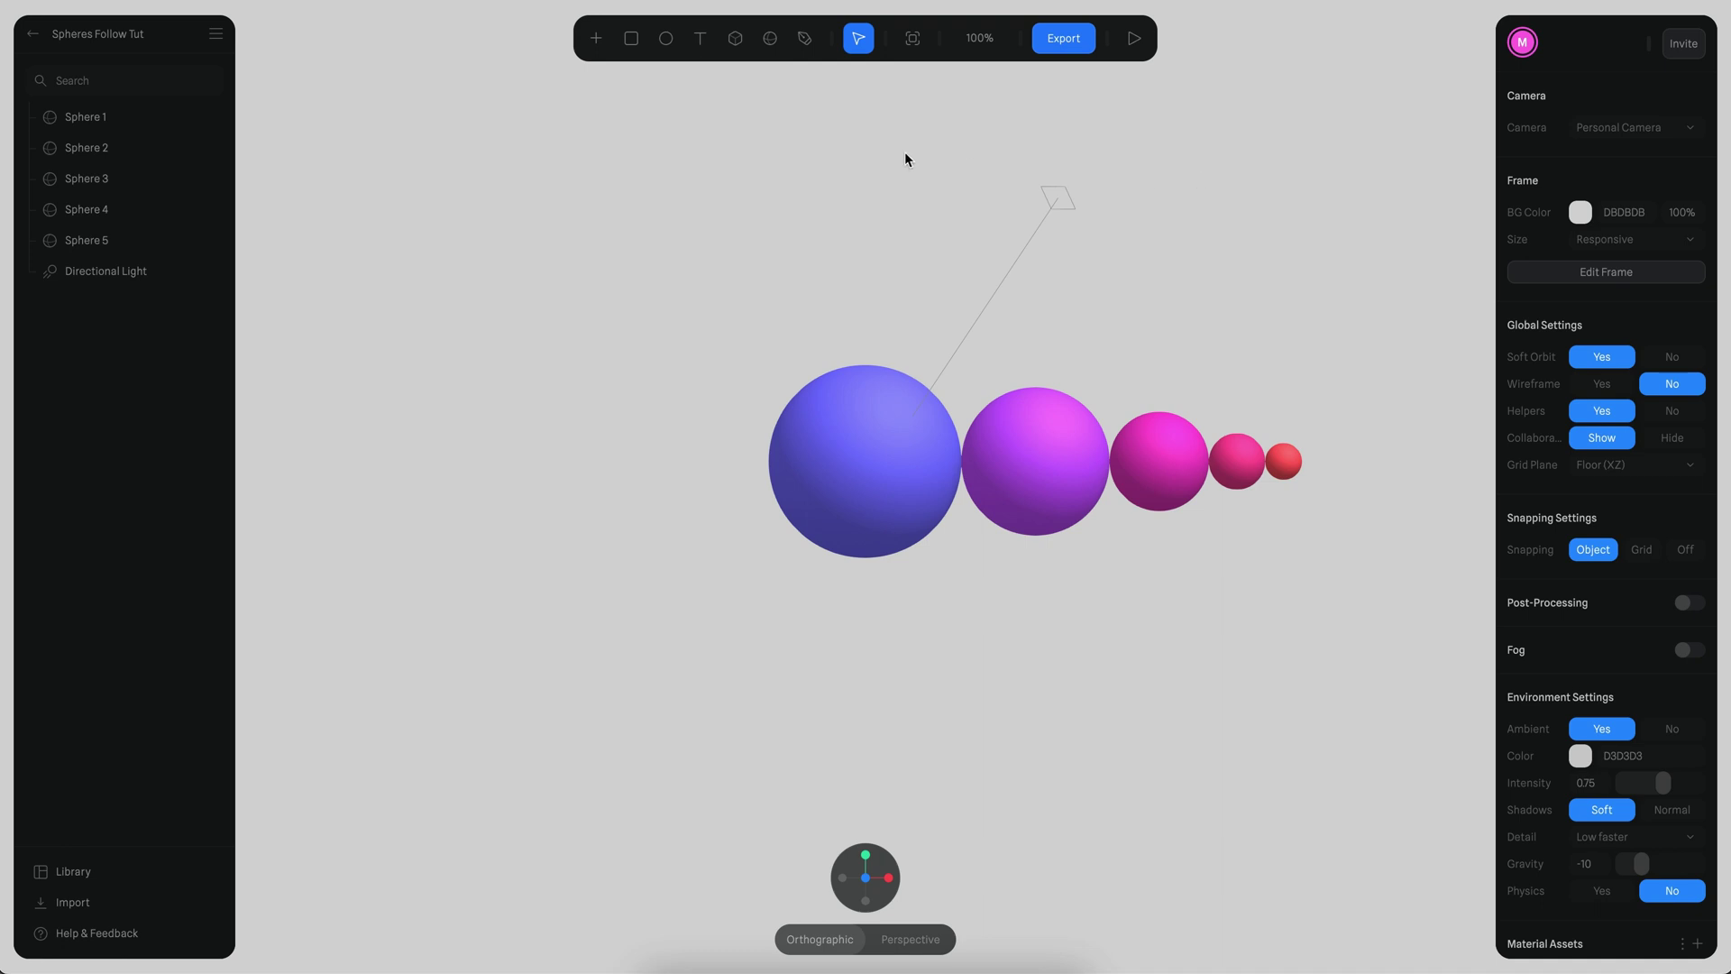
- Add a large 'Follow' text box across the scene and set its font size to 230
click(701, 41)
drag(485, 205, 1351, 665)
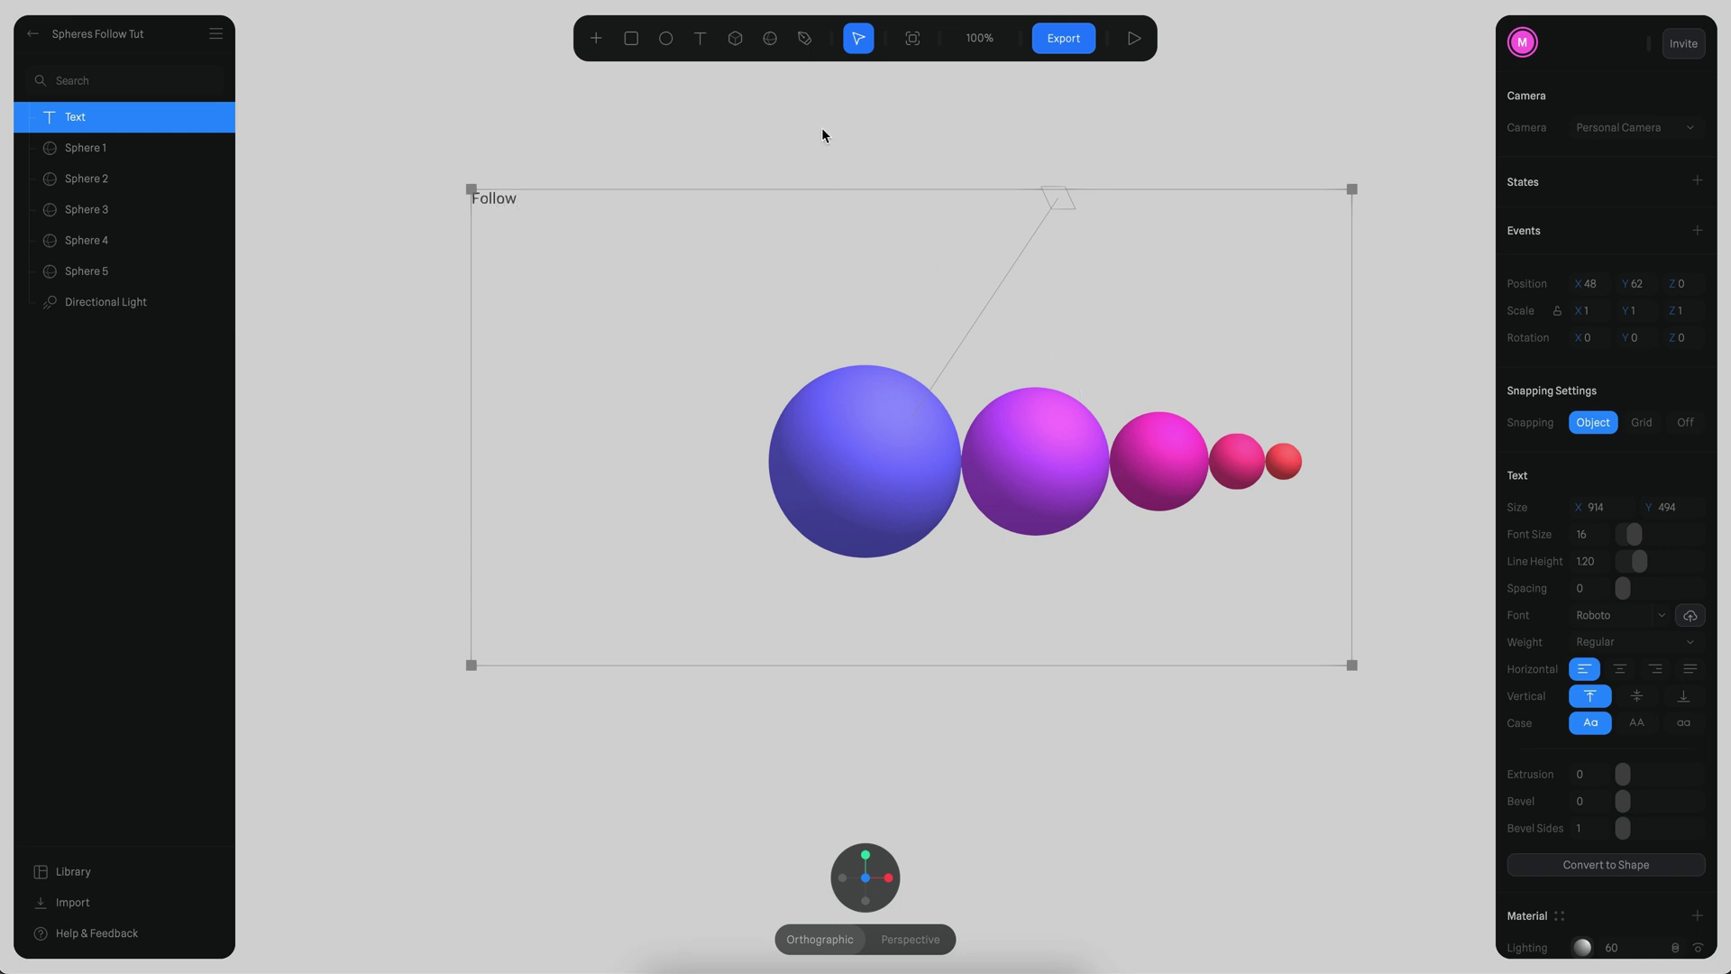
key(Escape)
click(1610, 537)
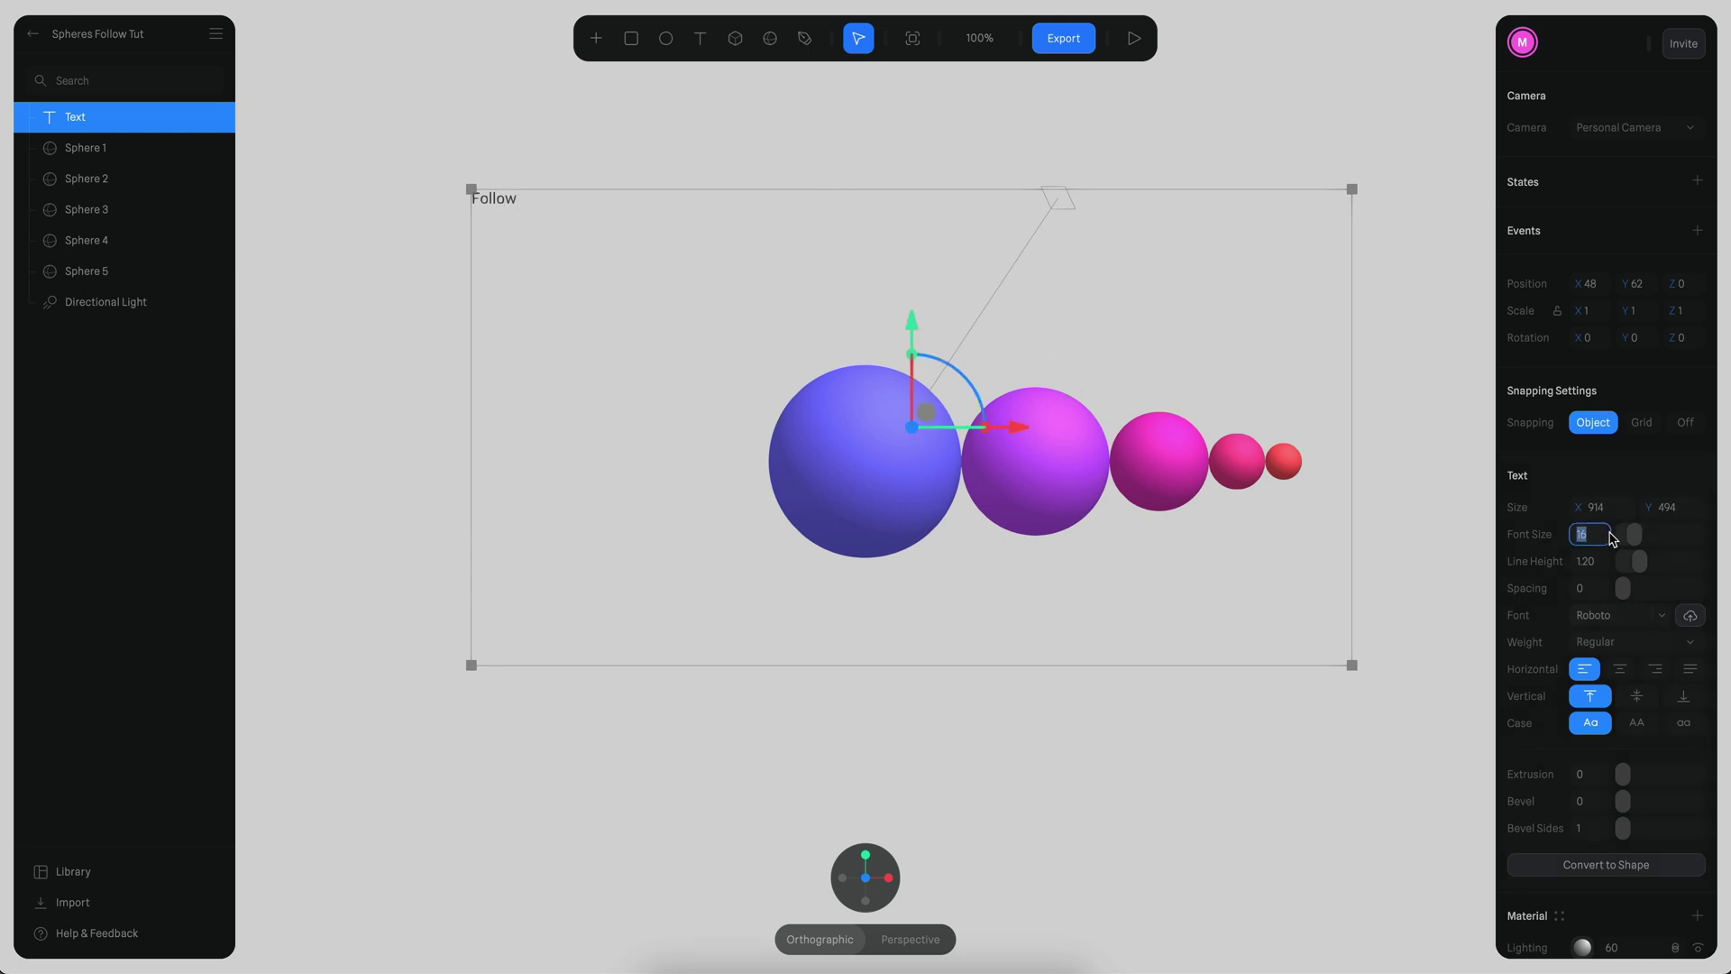
text(230)
key(Return)
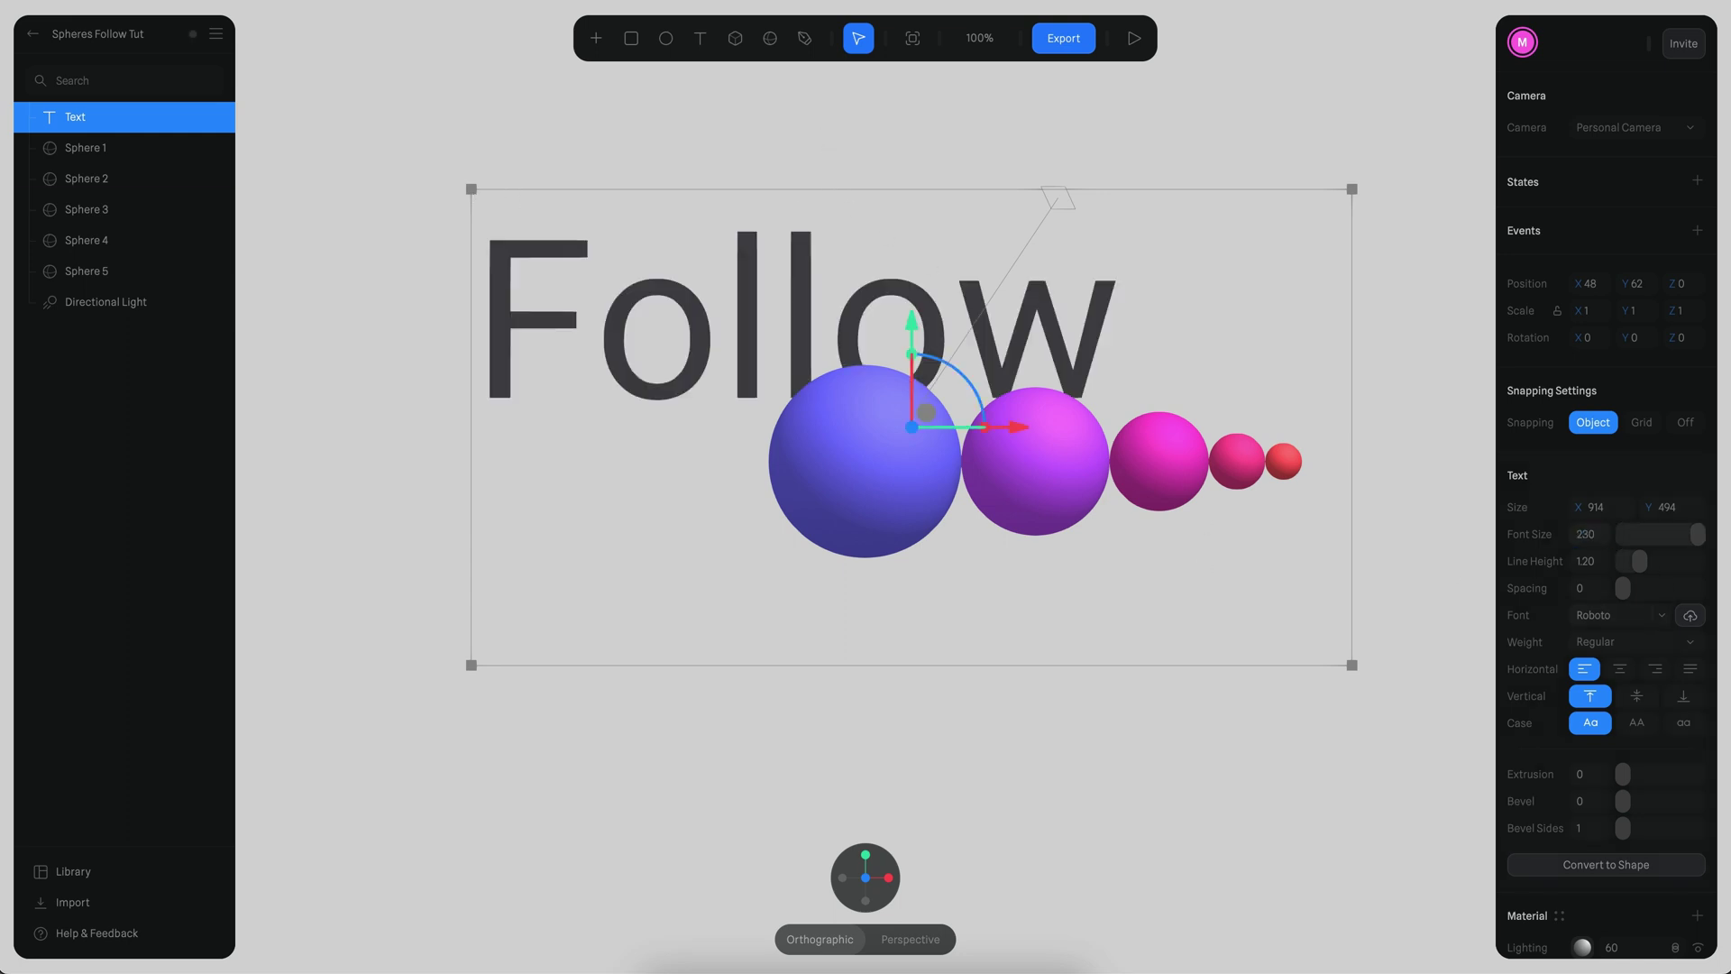
- Style the title as bold Readex Pro in white (FFFFFF), centre-aligned
click(1609, 615)
text(Readex Pro)
key(Return)
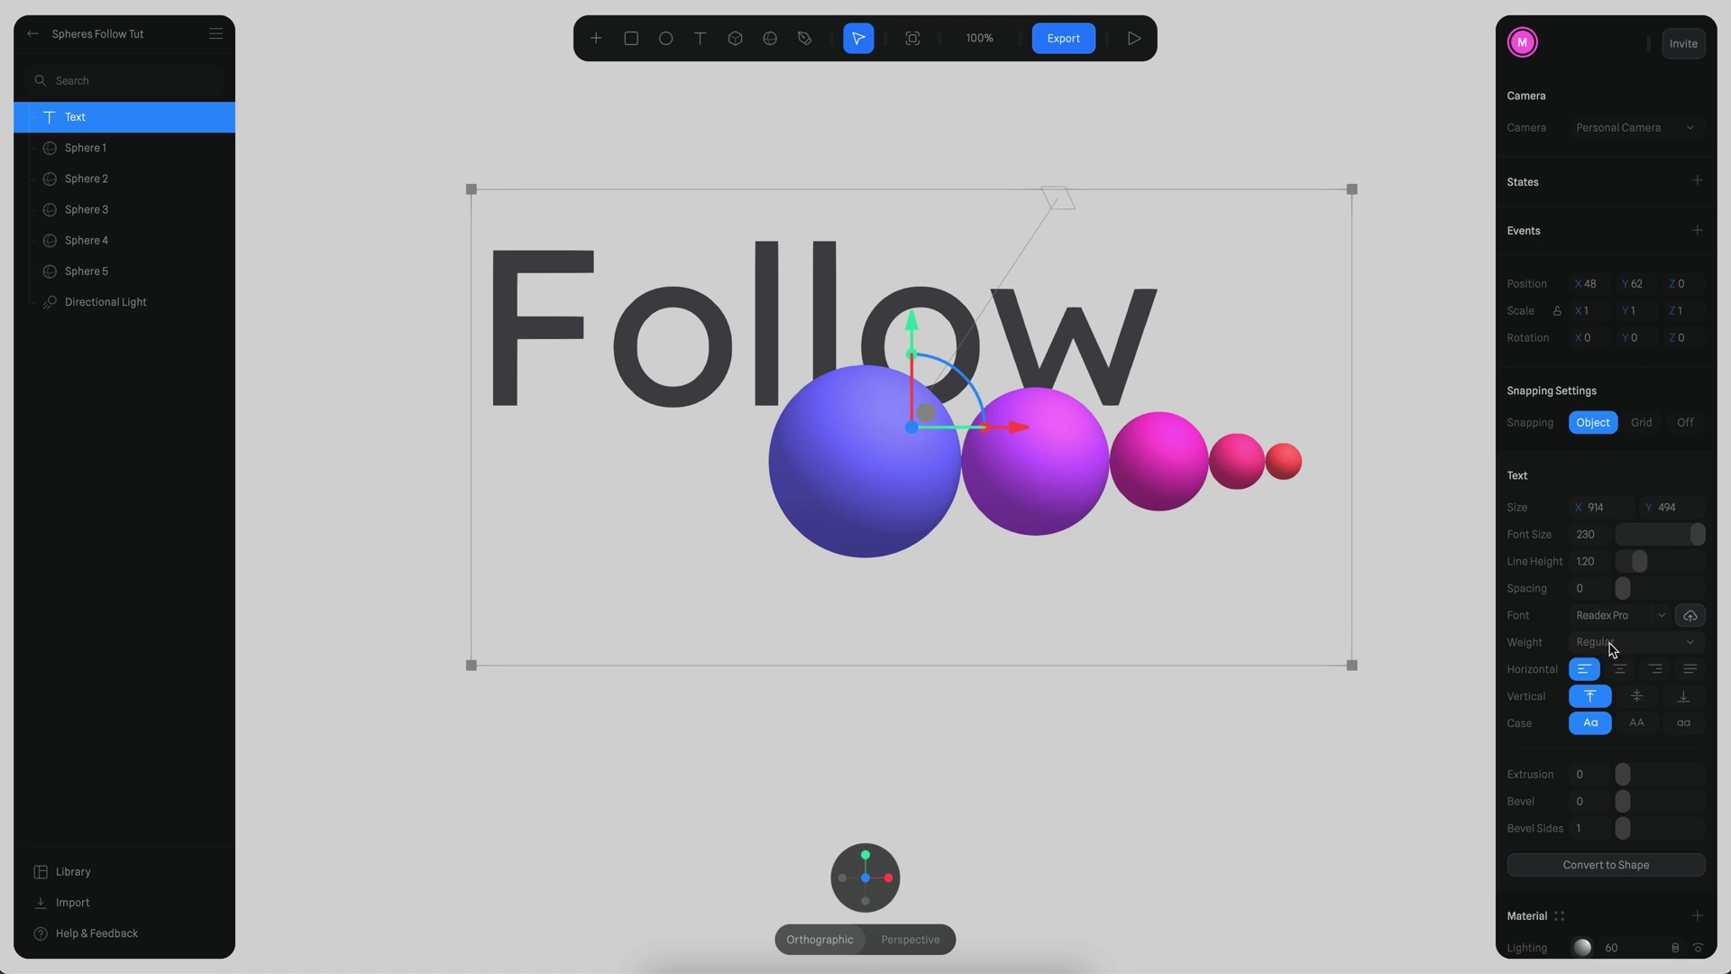
click(1613, 642)
click(1596, 612)
scroll(1609, 640, down, 4)
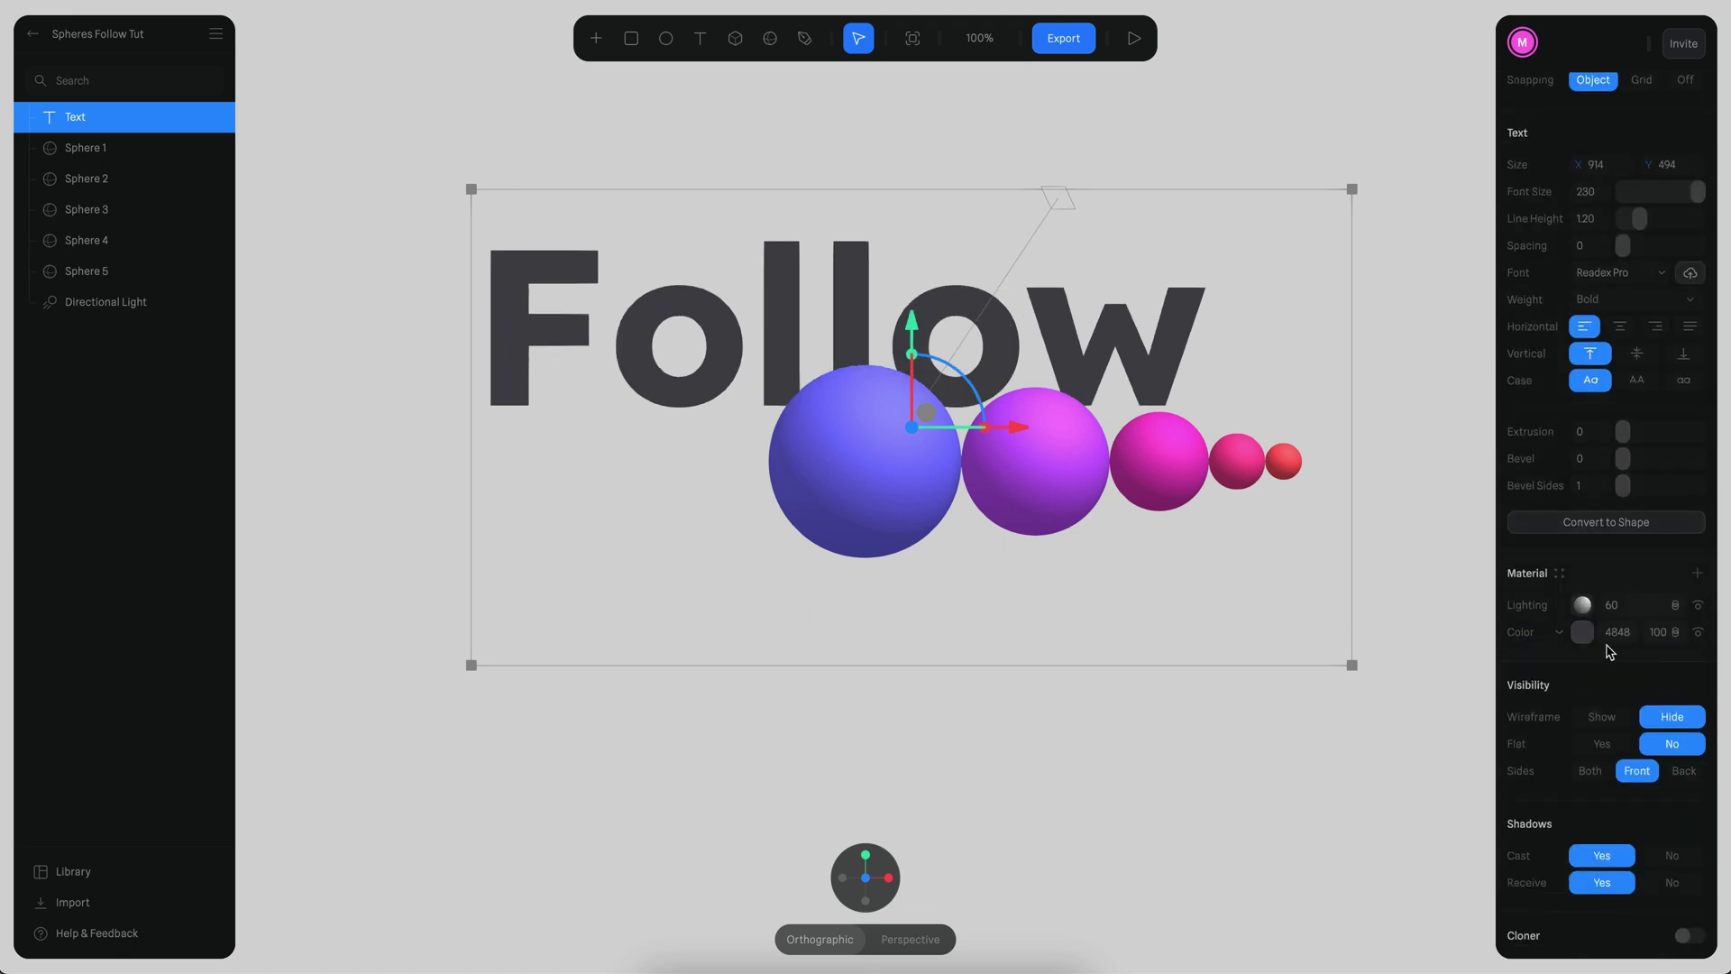
click(1582, 632)
drag(1565, 663, 1506, 660)
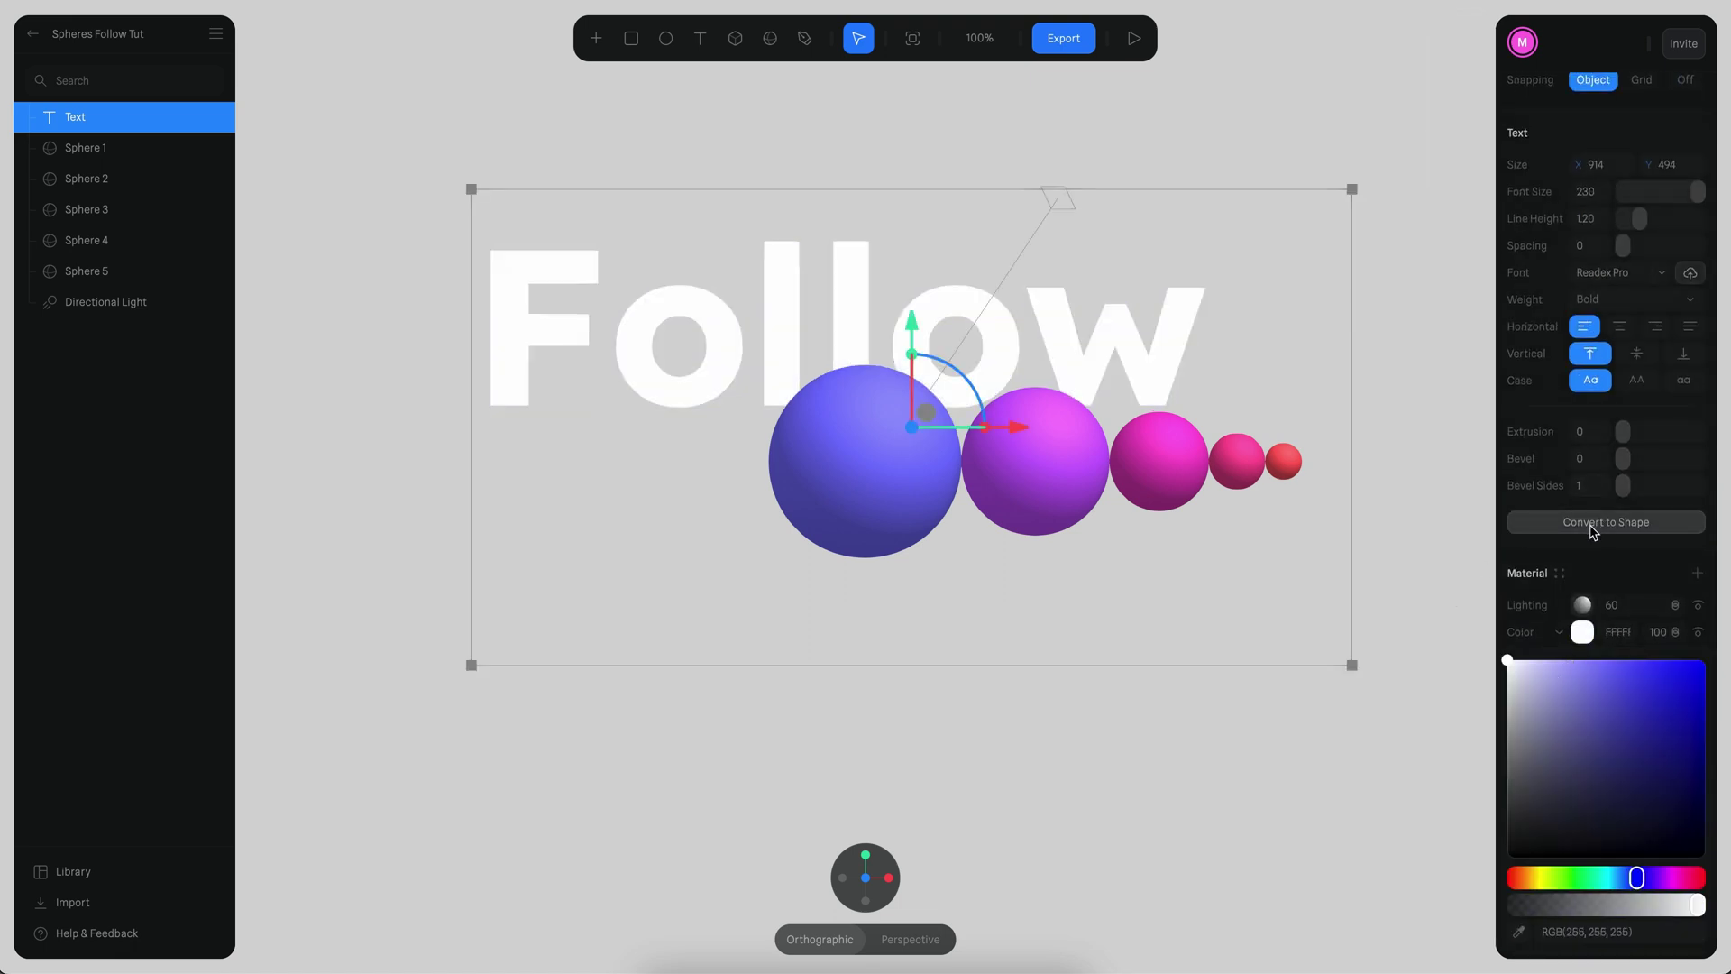
scroll(1569, 514, up, 3)
click(1621, 607)
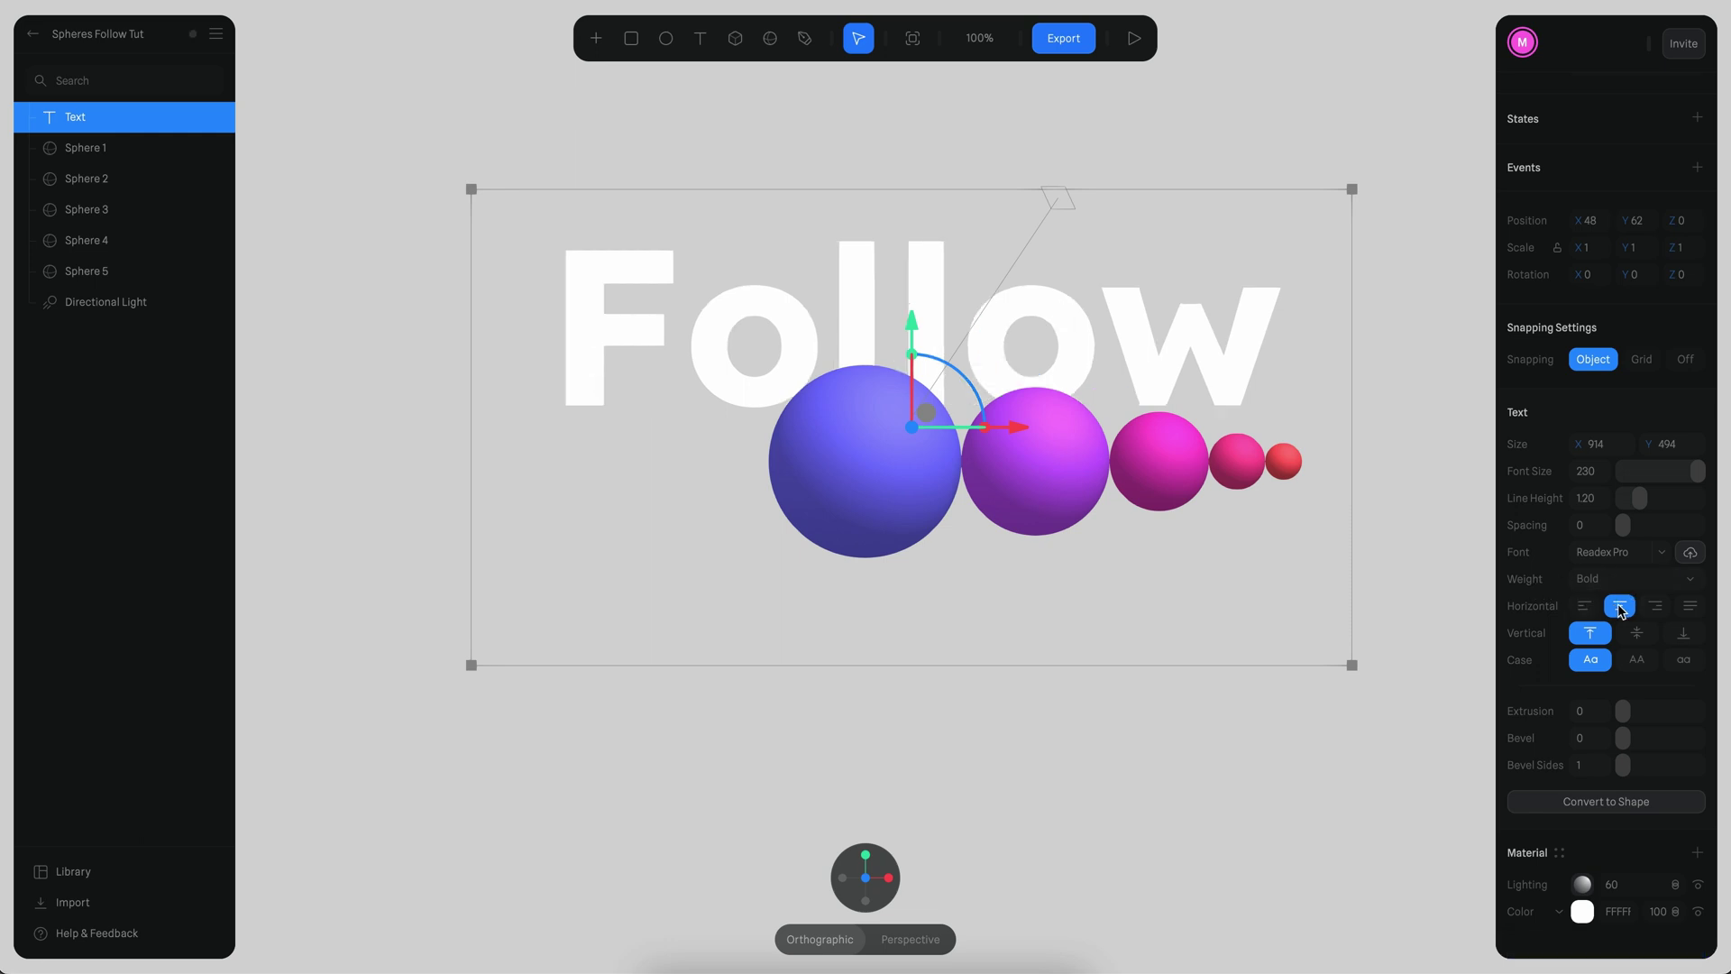
- Move the title down and left, switch to Perspective view and preview the scene
drag(926, 412, 882, 513)
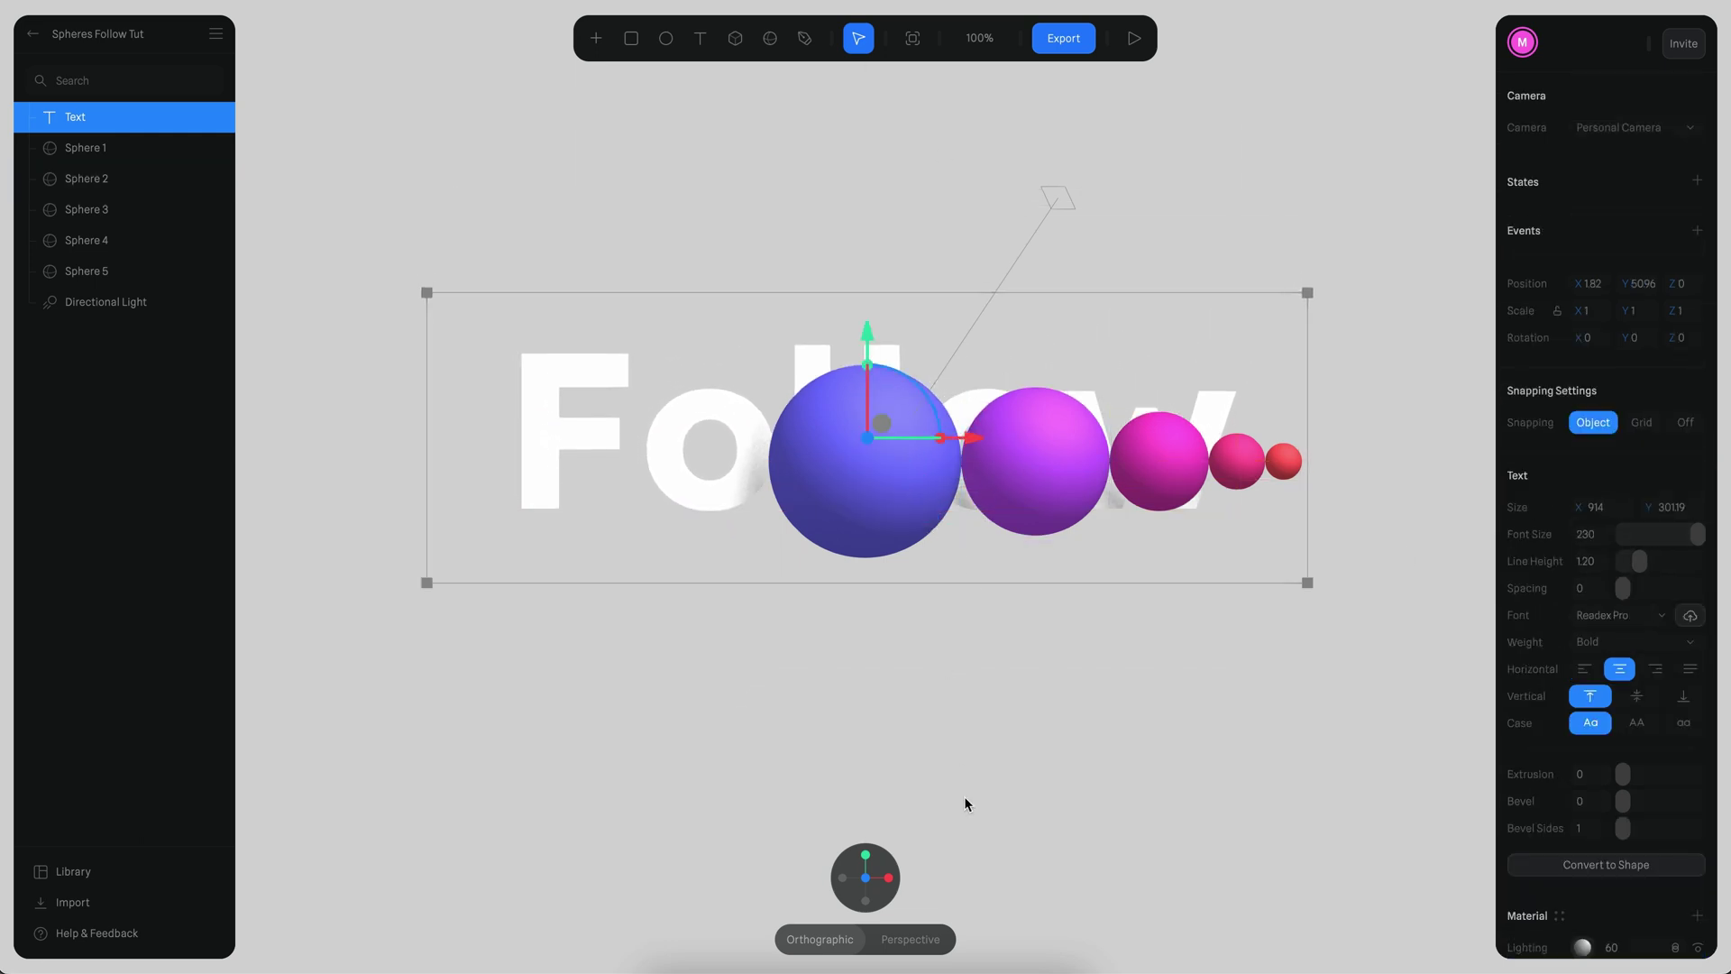
click(970, 685)
click(910, 940)
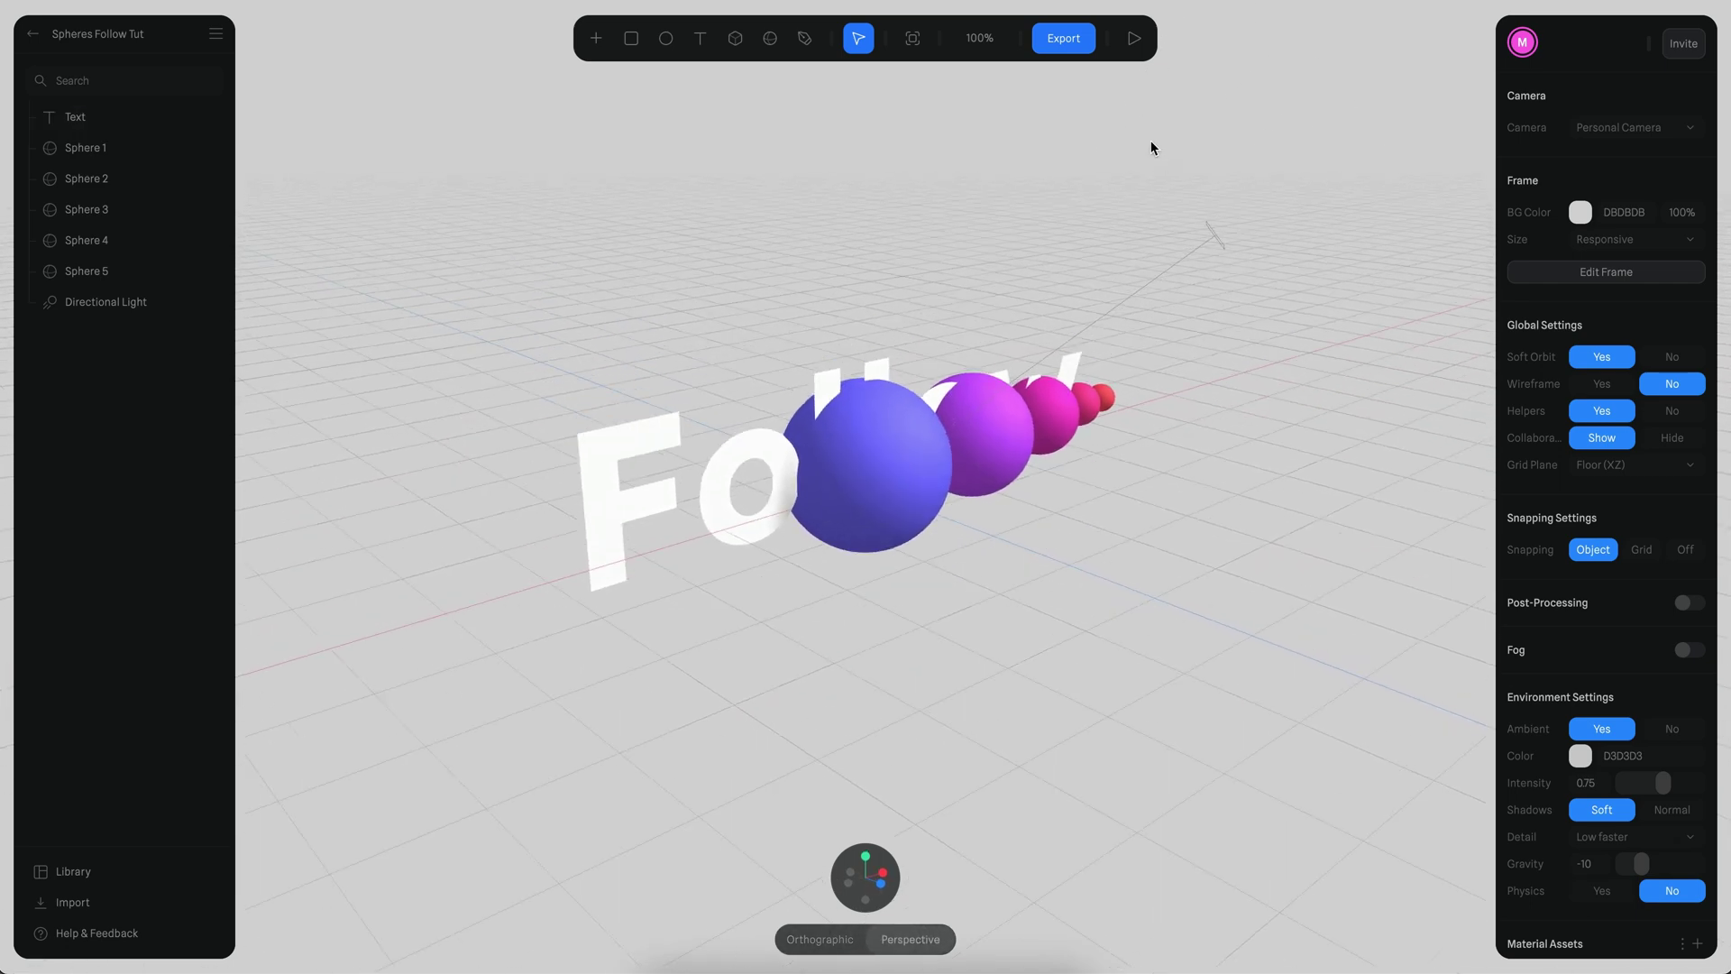
click(1134, 38)
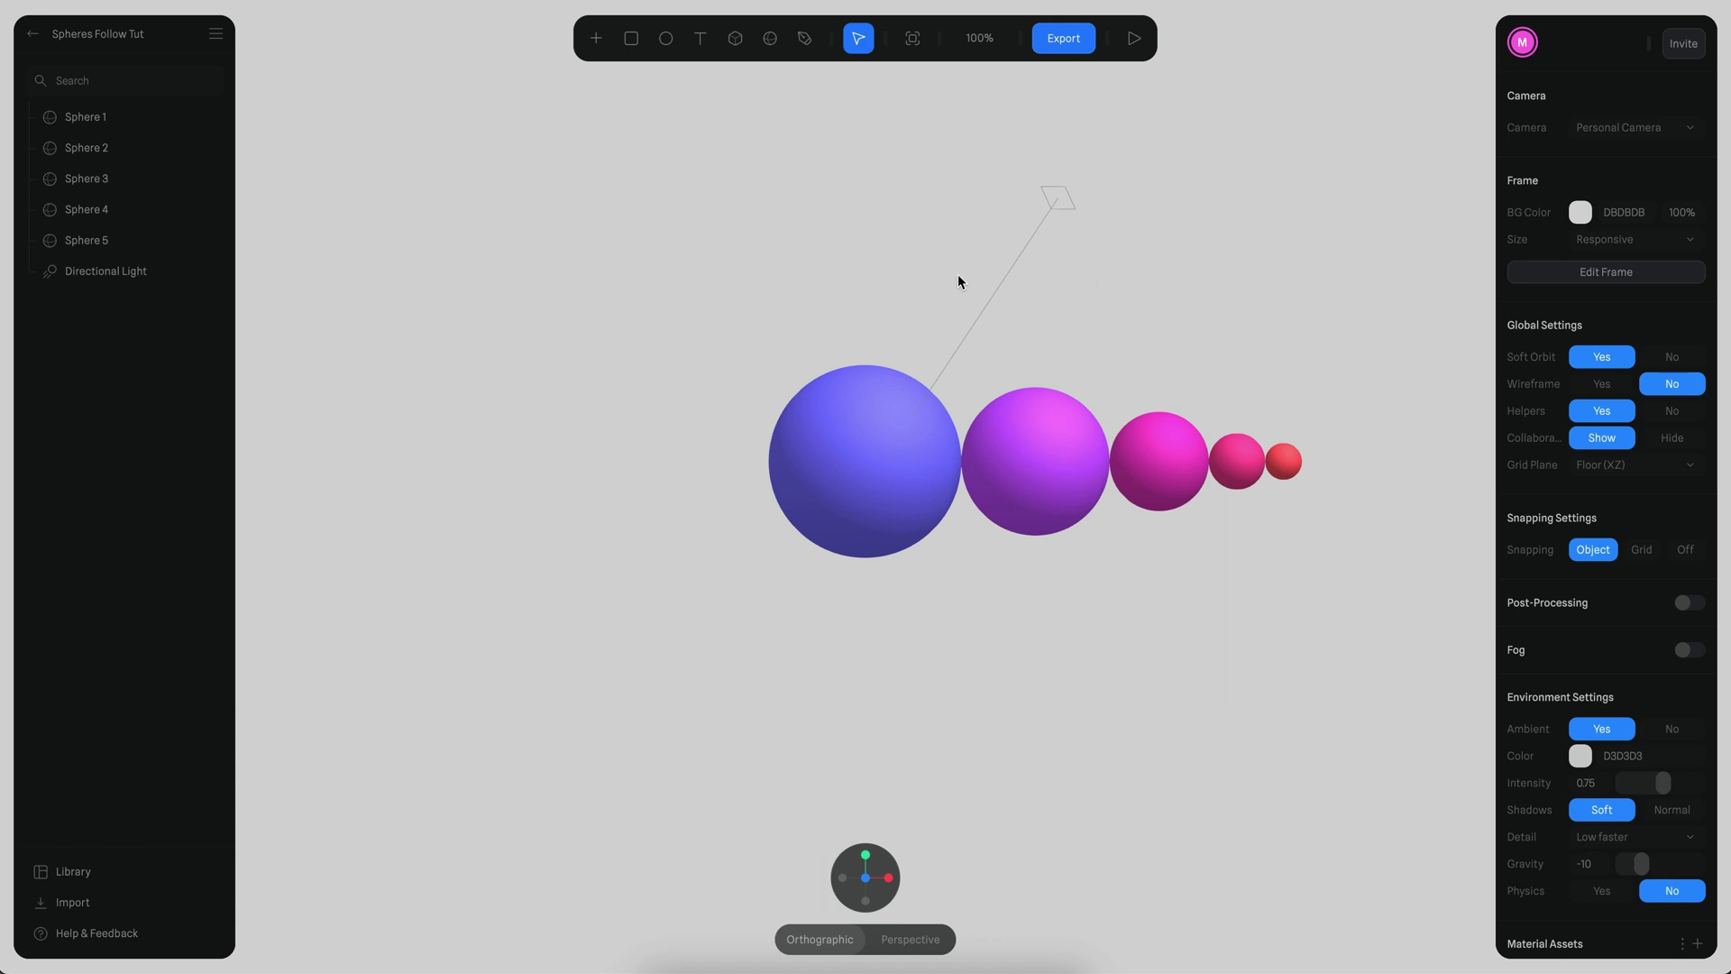
- Give Sphere 1 a second state with the sphere raised
click(861, 533)
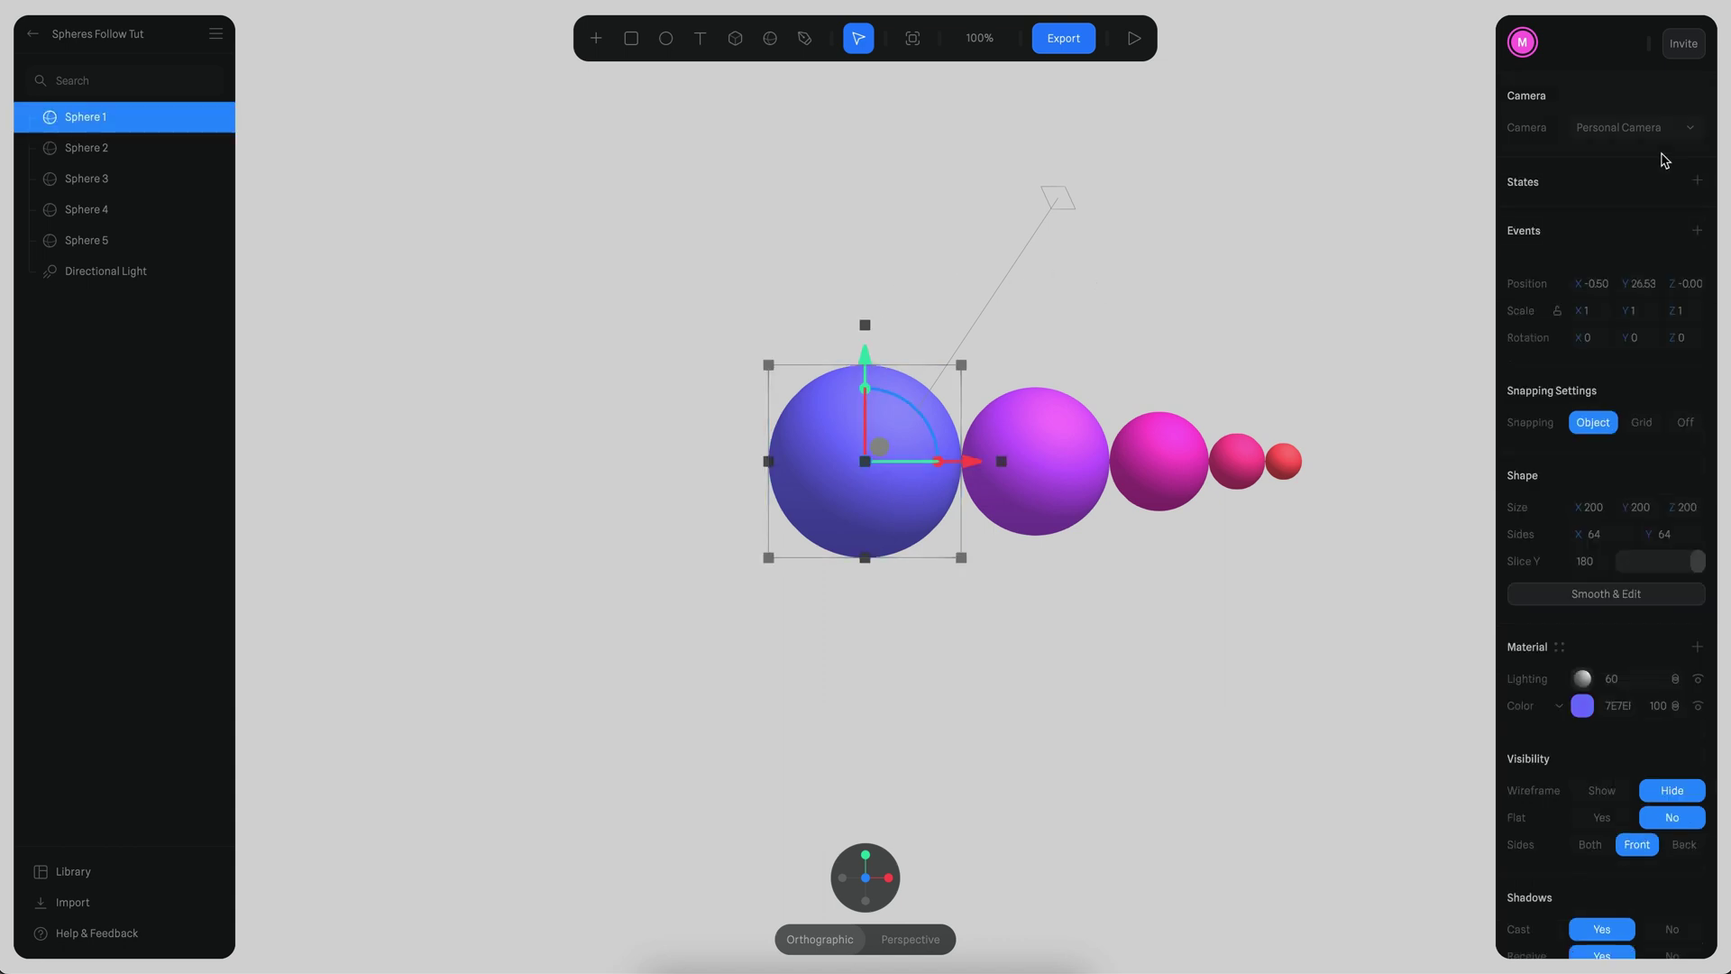
click(1697, 181)
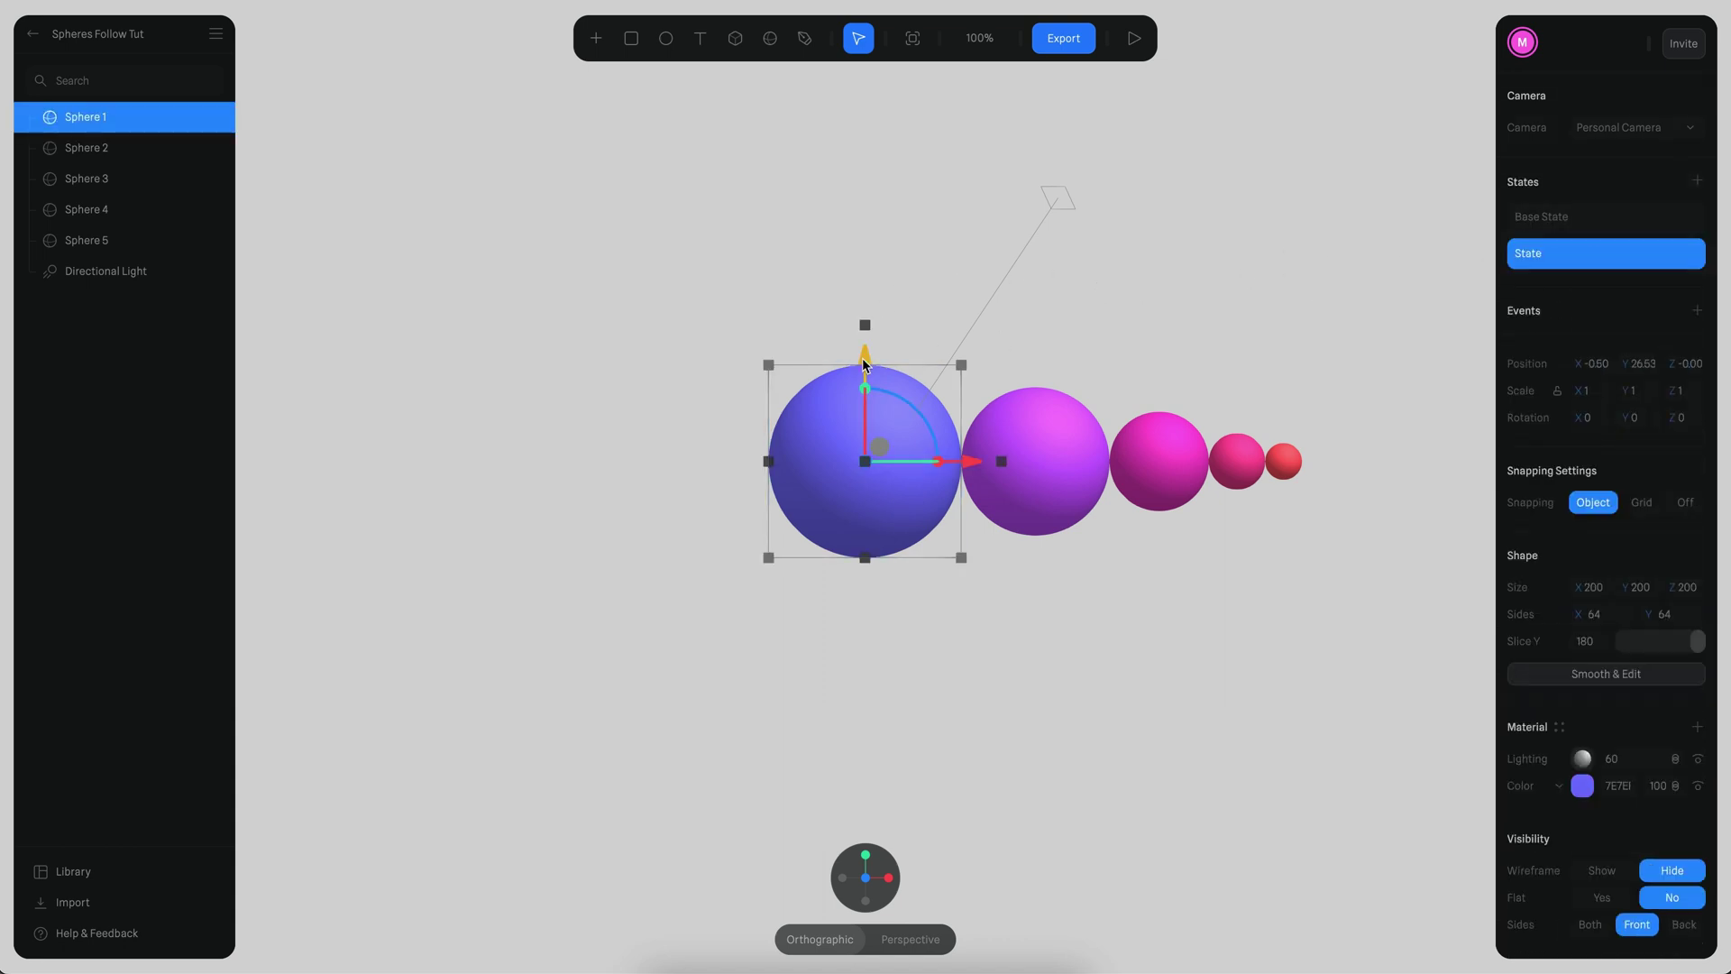
drag(862, 361, 863, 183)
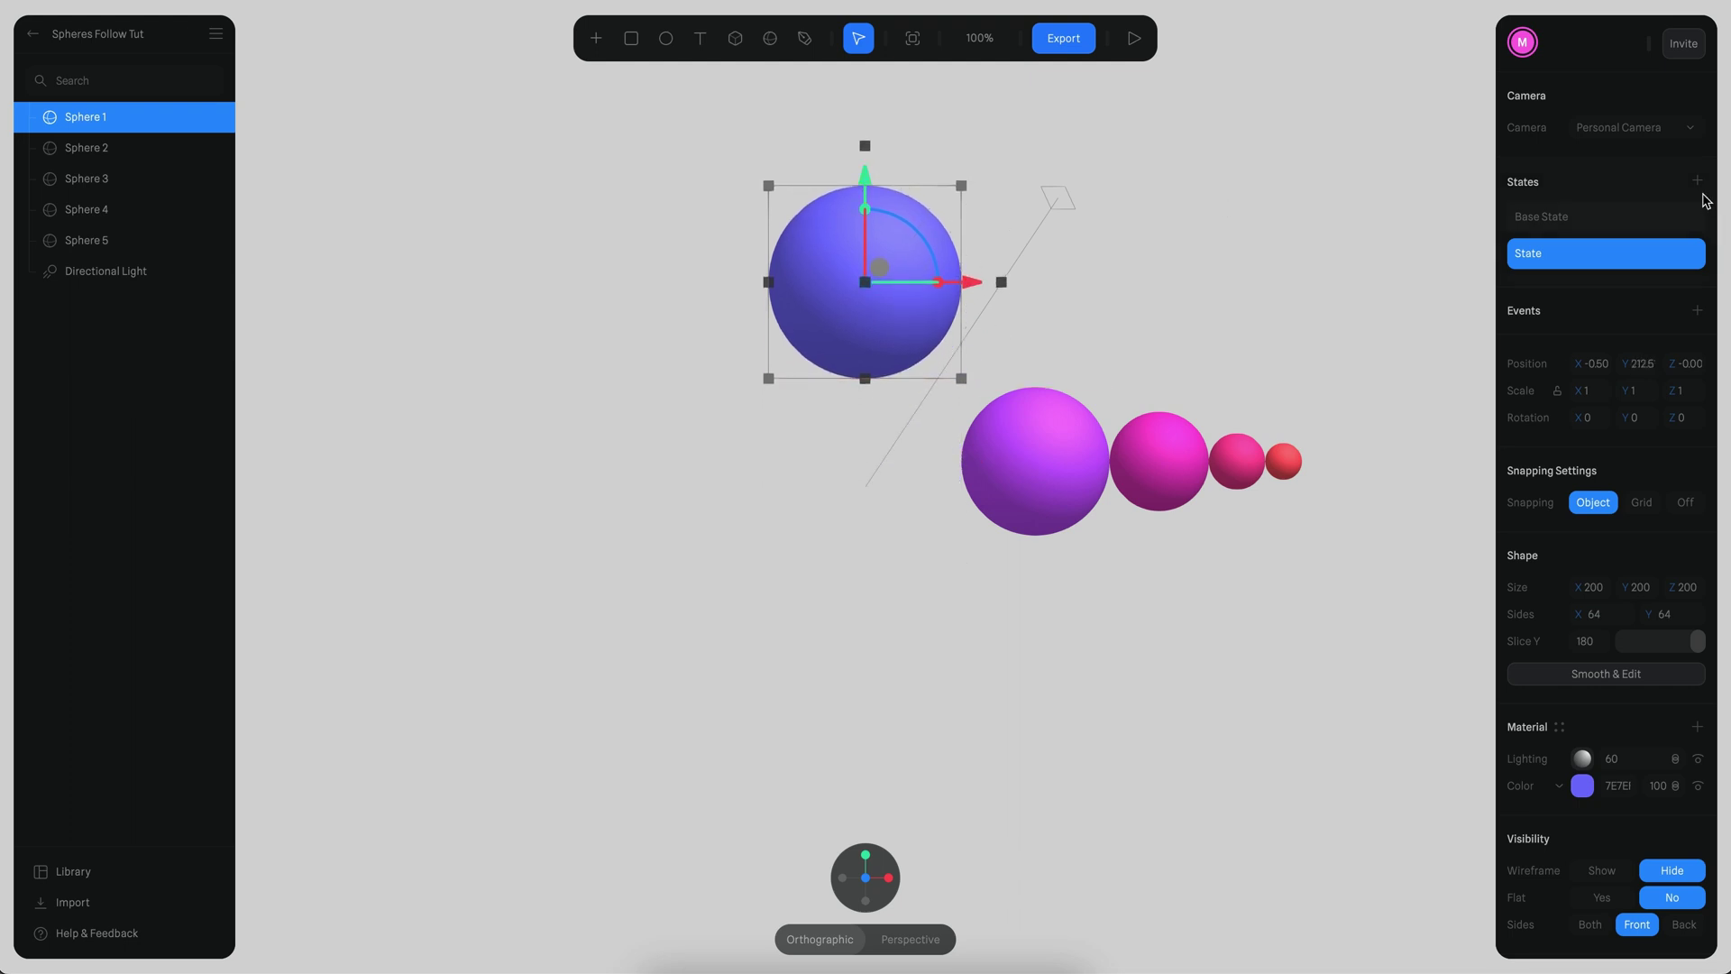
- Add a Start event transition to Sphere 1 looping infinitely, 0.5 s duration, Ping Pong cycle
click(1698, 311)
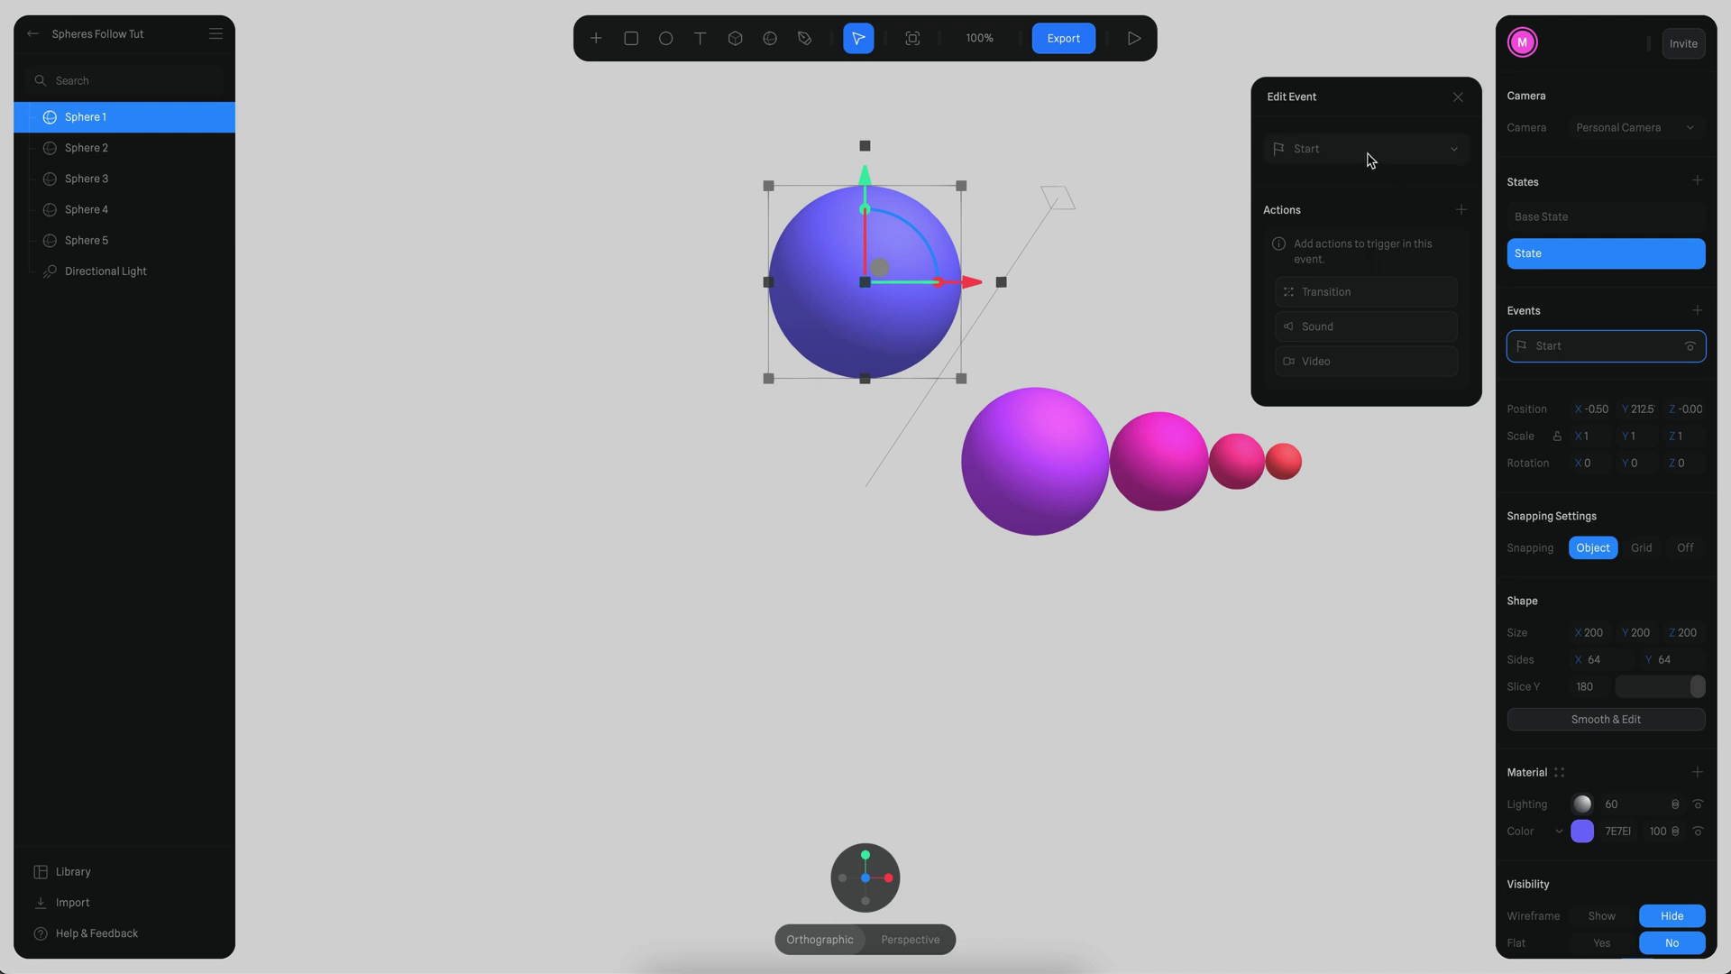
click(1334, 288)
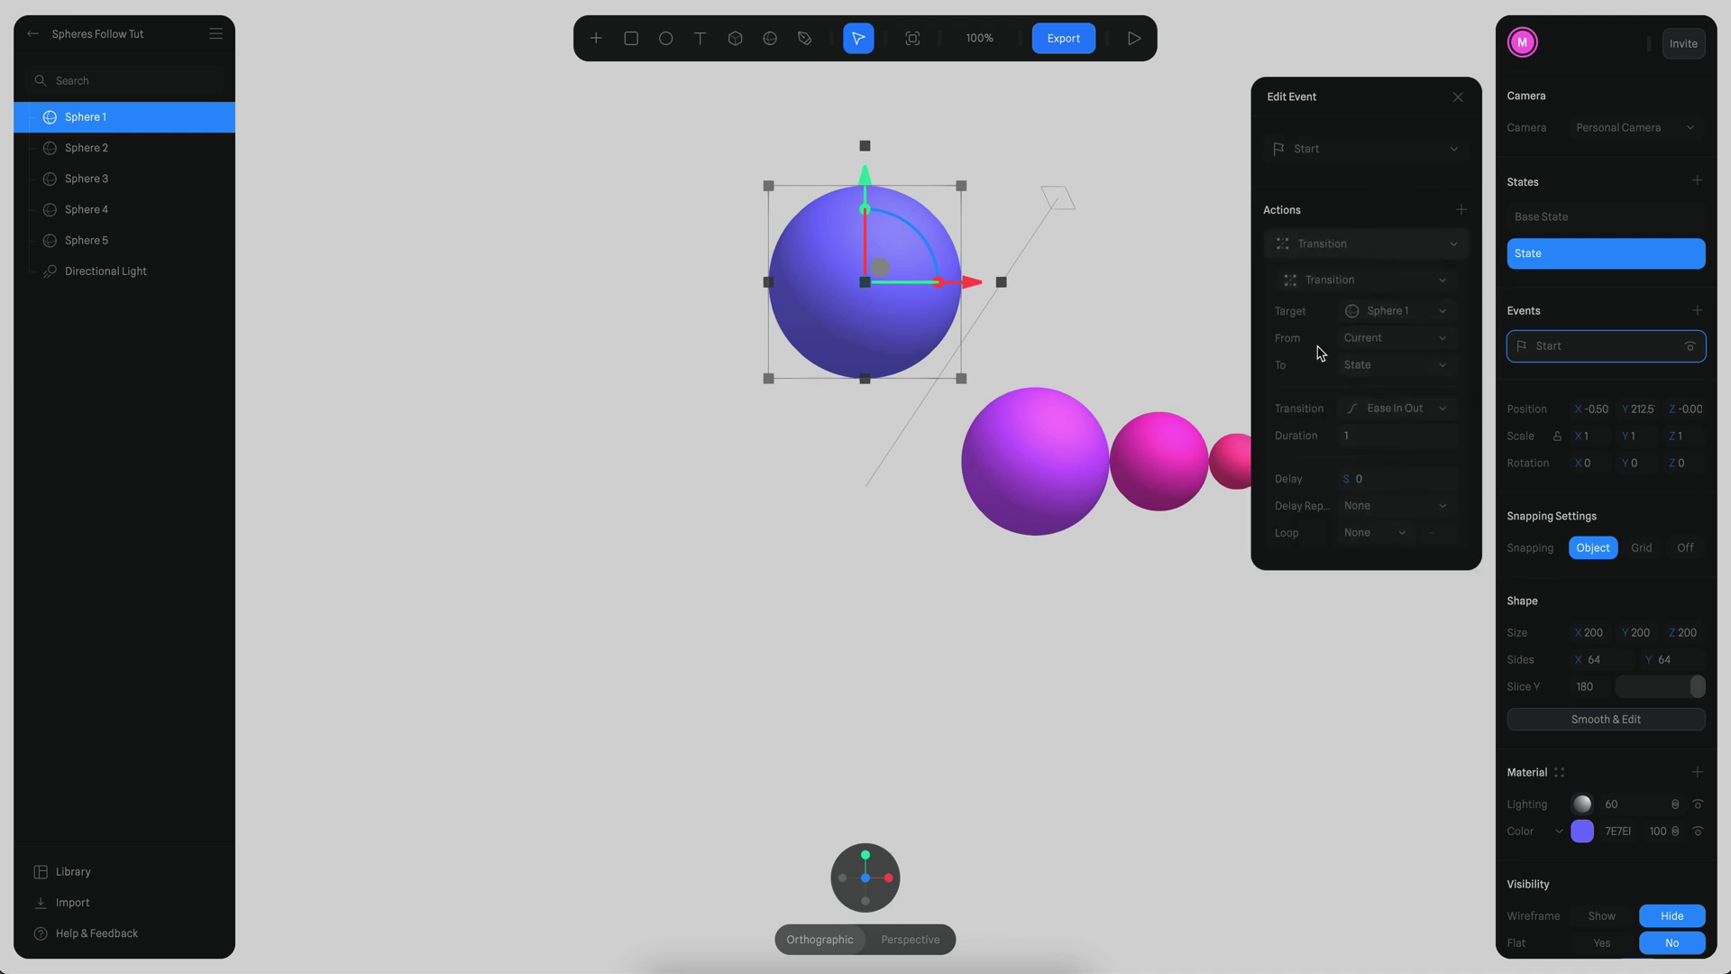
click(1376, 533)
click(1367, 598)
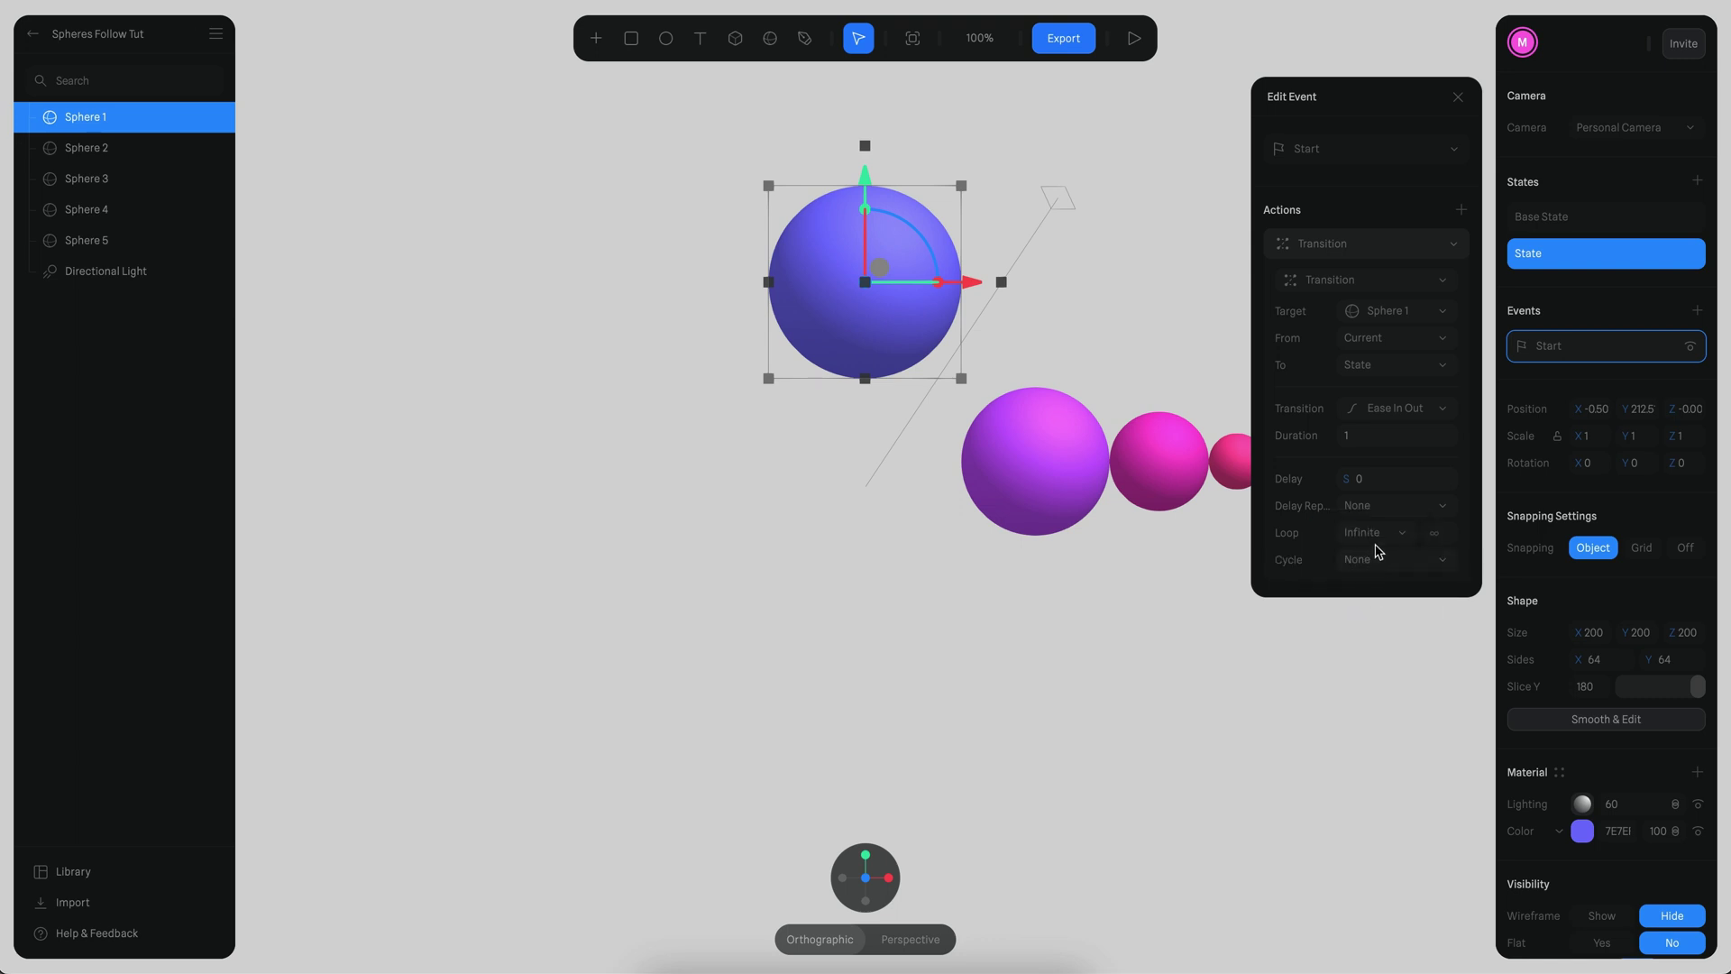
click(1372, 445)
text(.5)
key(Return)
click(1387, 563)
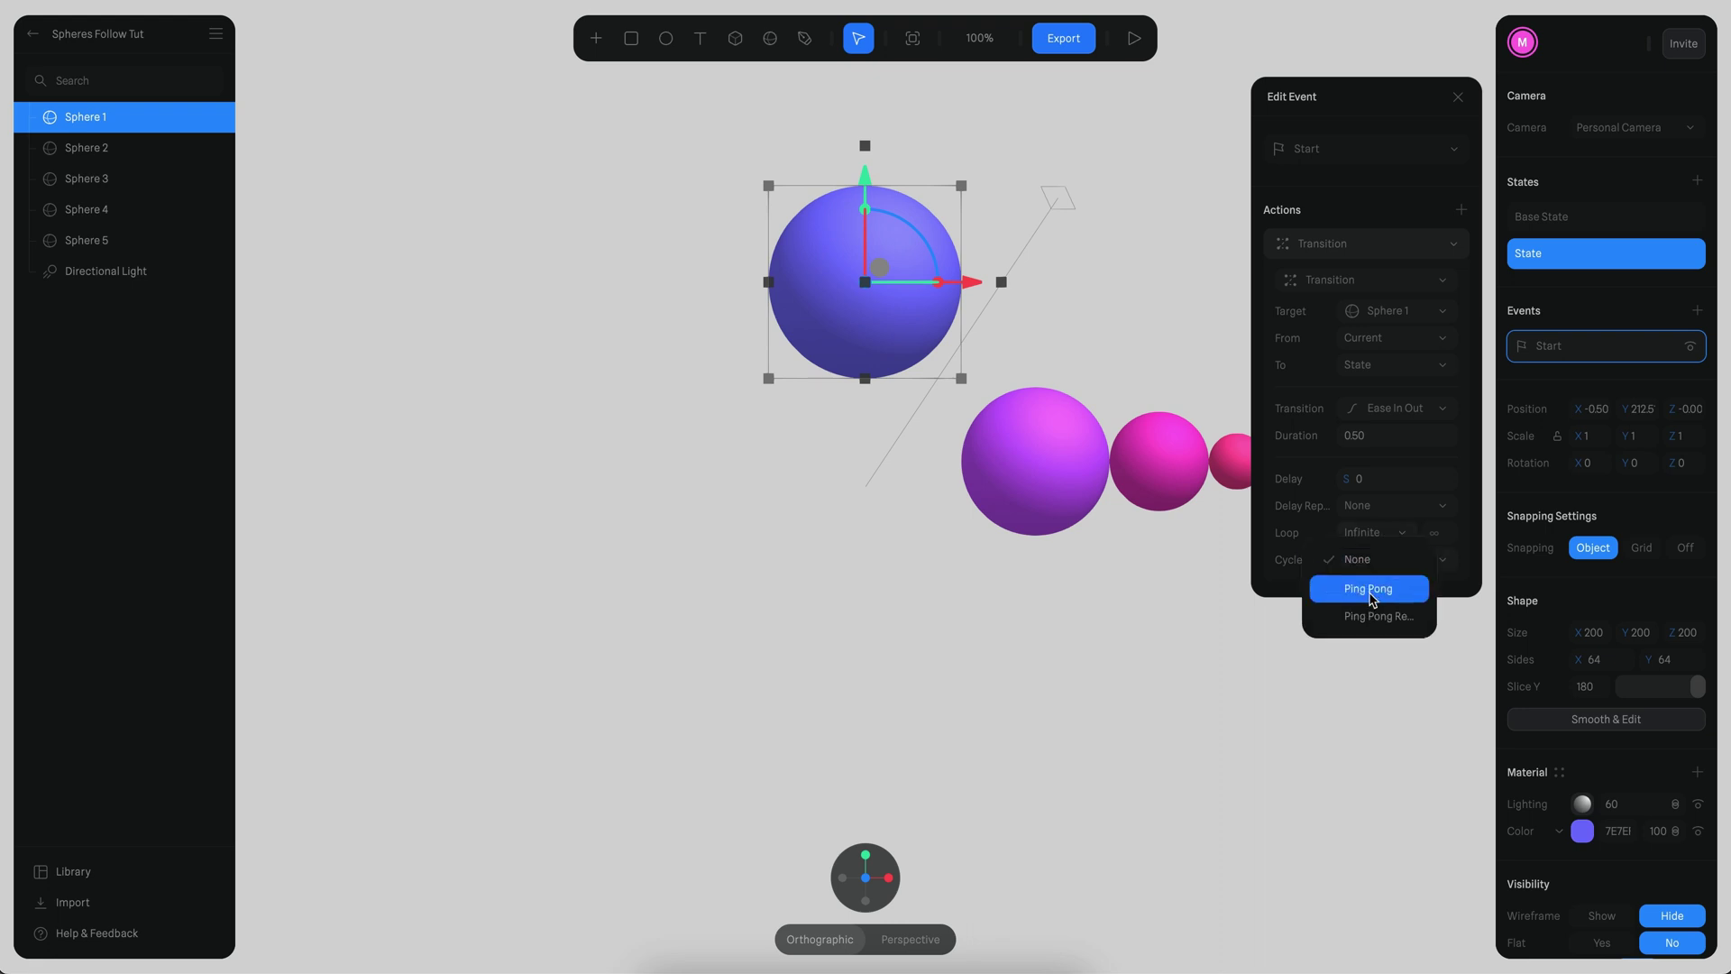
click(1372, 591)
- Lower Sphere 1 in the base state, raise it higher in the animated state, and preview
click(1584, 222)
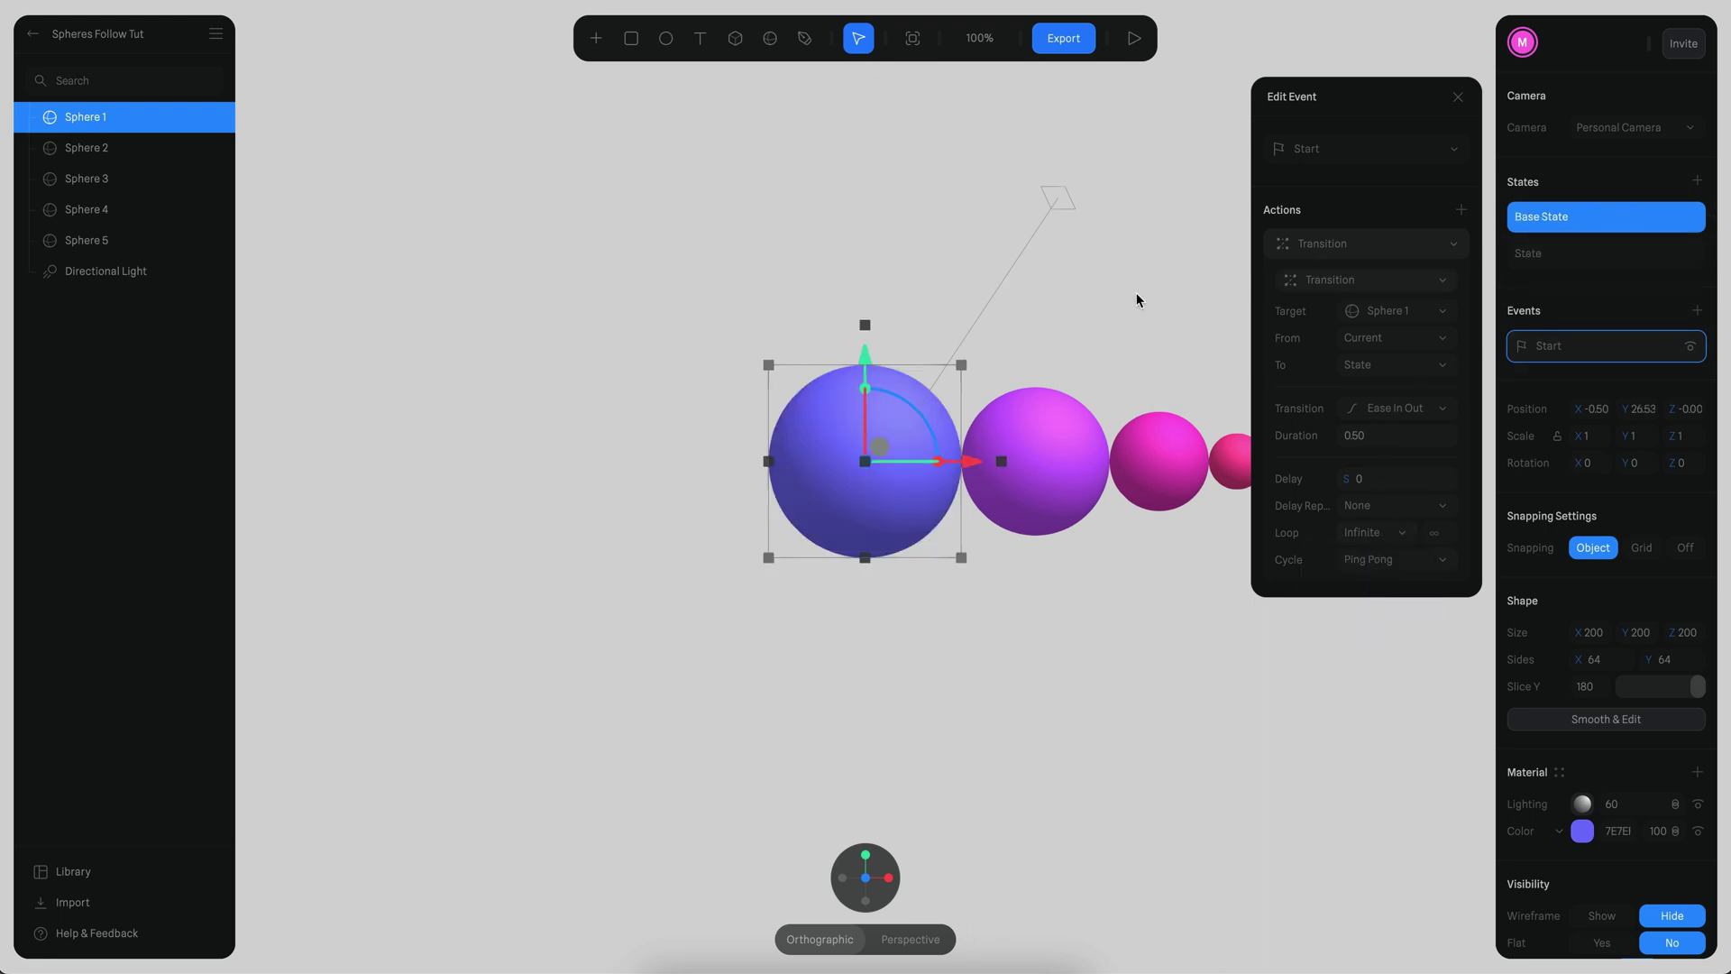
drag(877, 361, 873, 609)
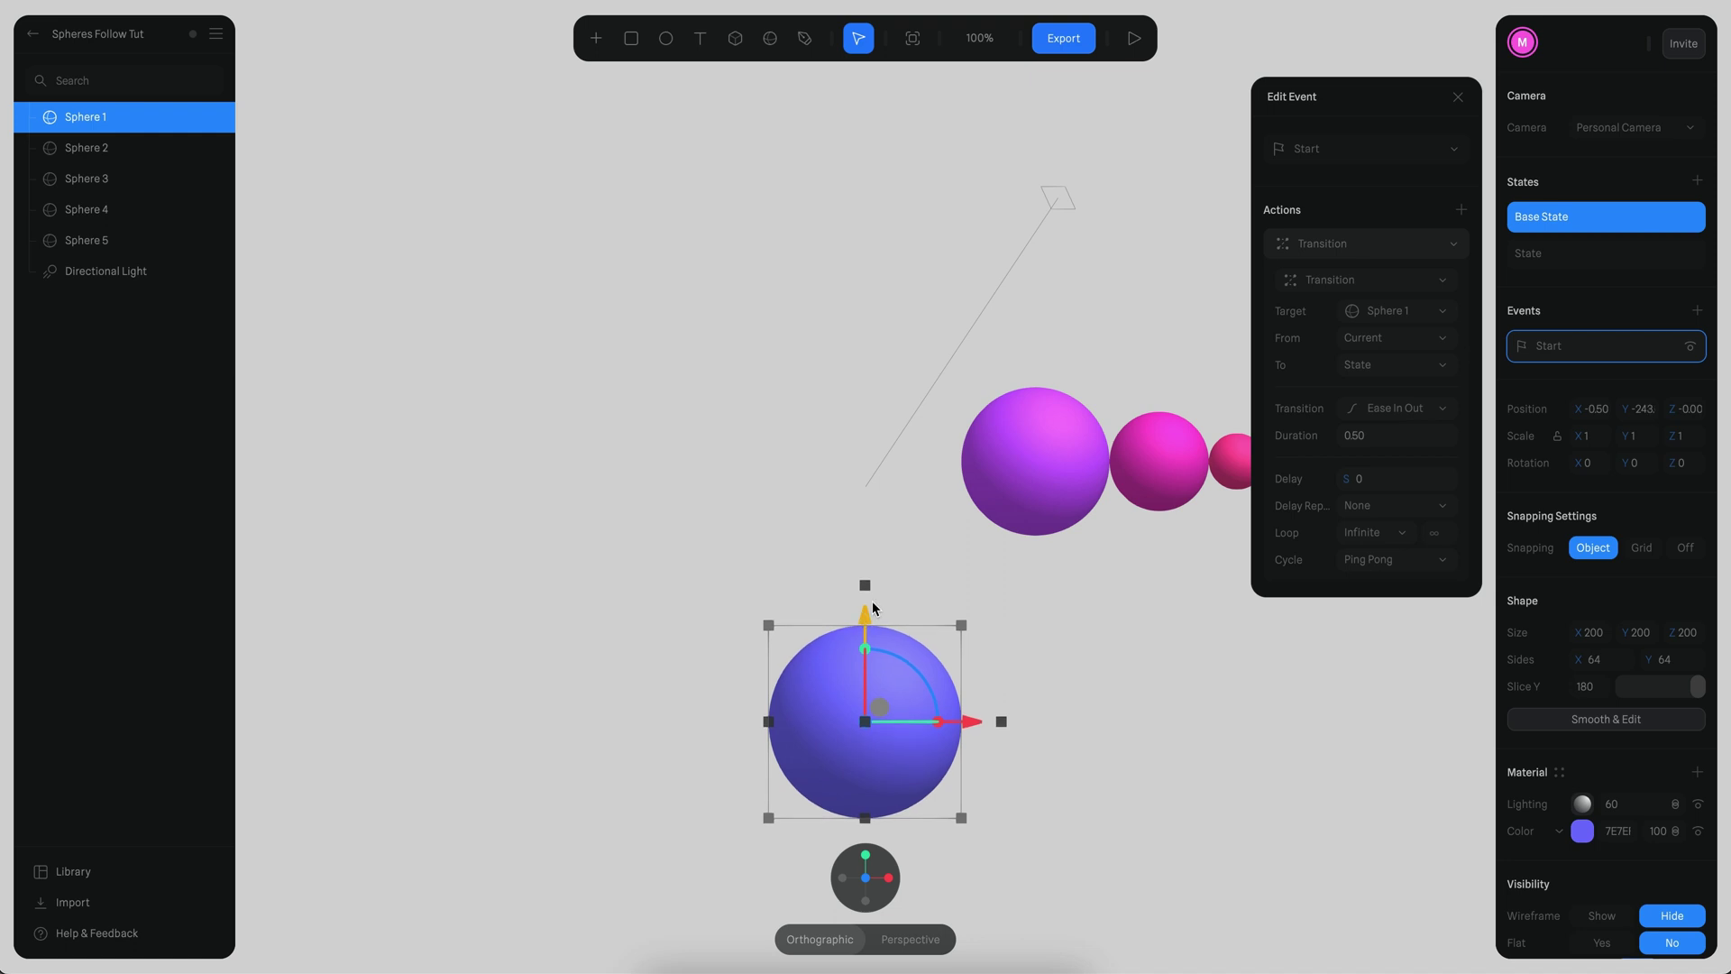
click(1568, 258)
drag(856, 185, 857, 85)
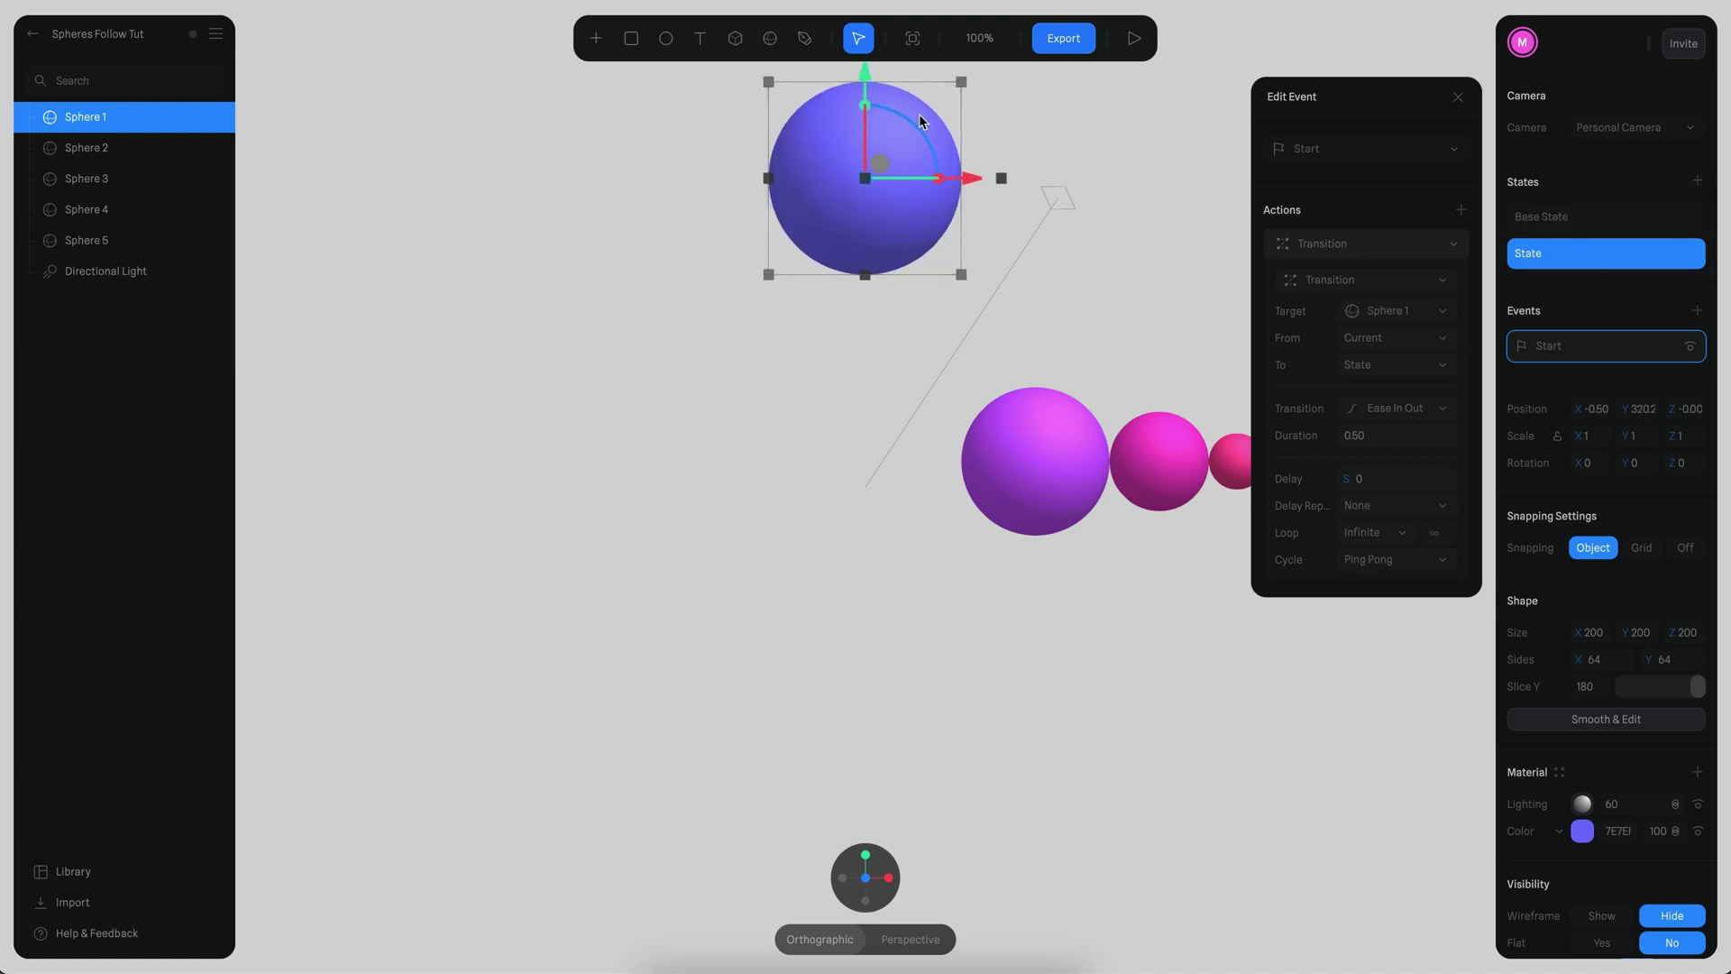
scroll(1019, 327, down, 3)
drag(861, 178, 864, 112)
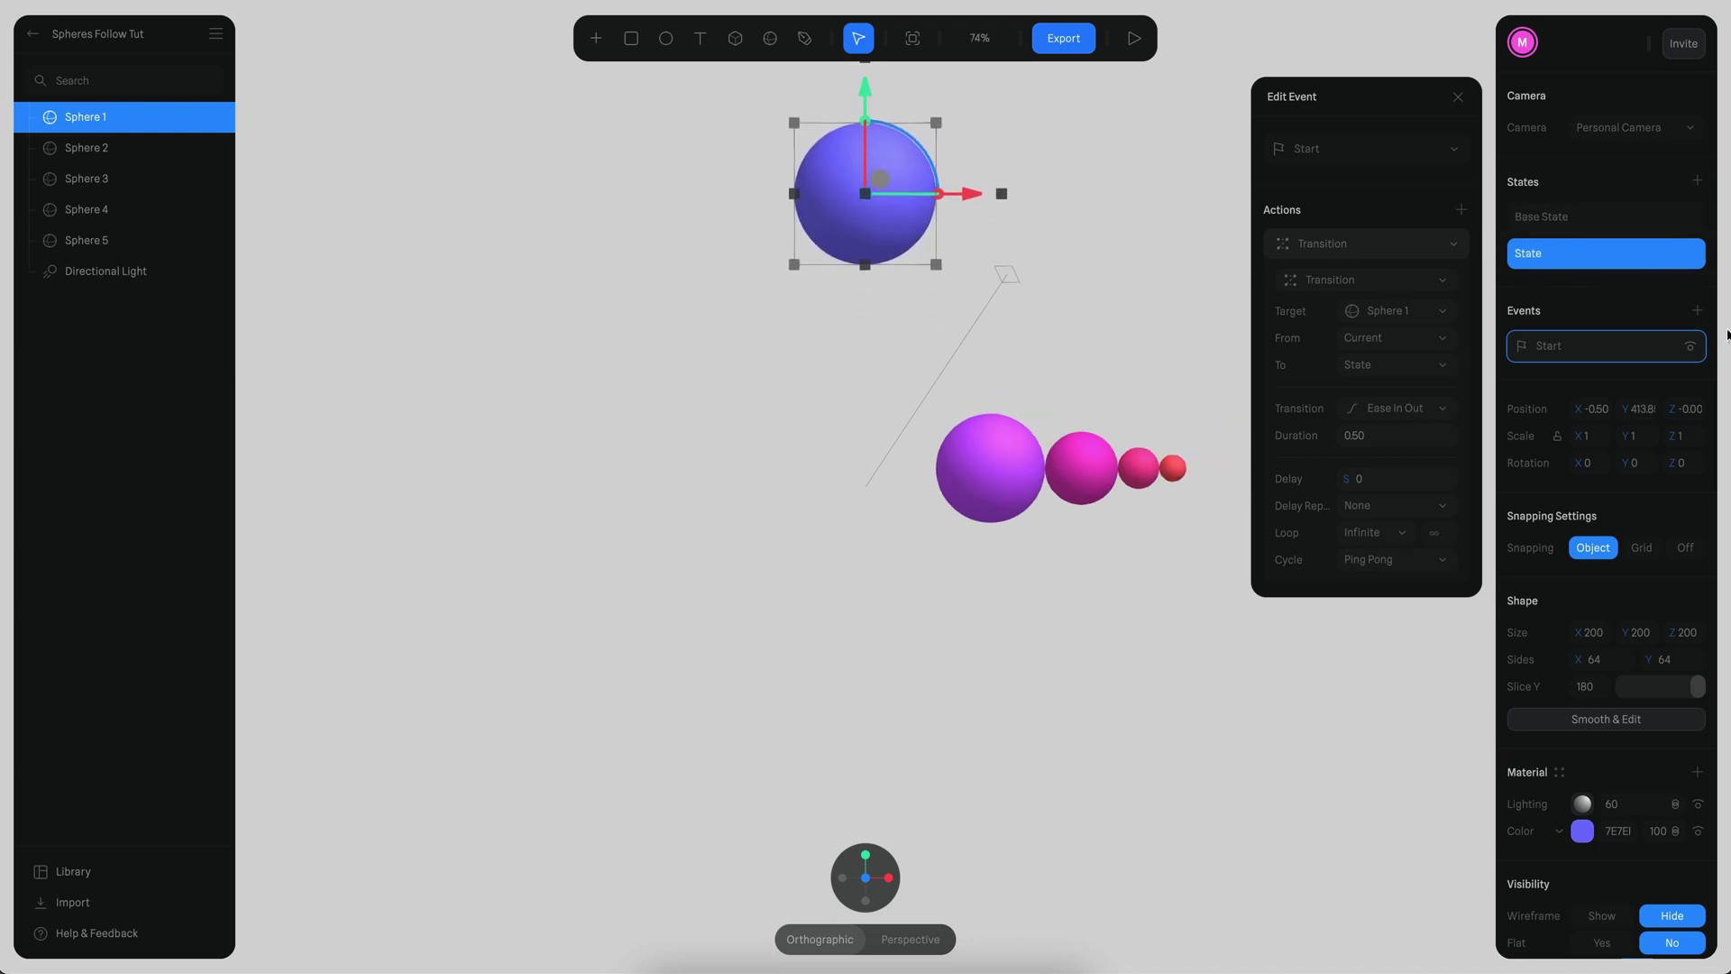
click(1544, 221)
drag(866, 552, 862, 635)
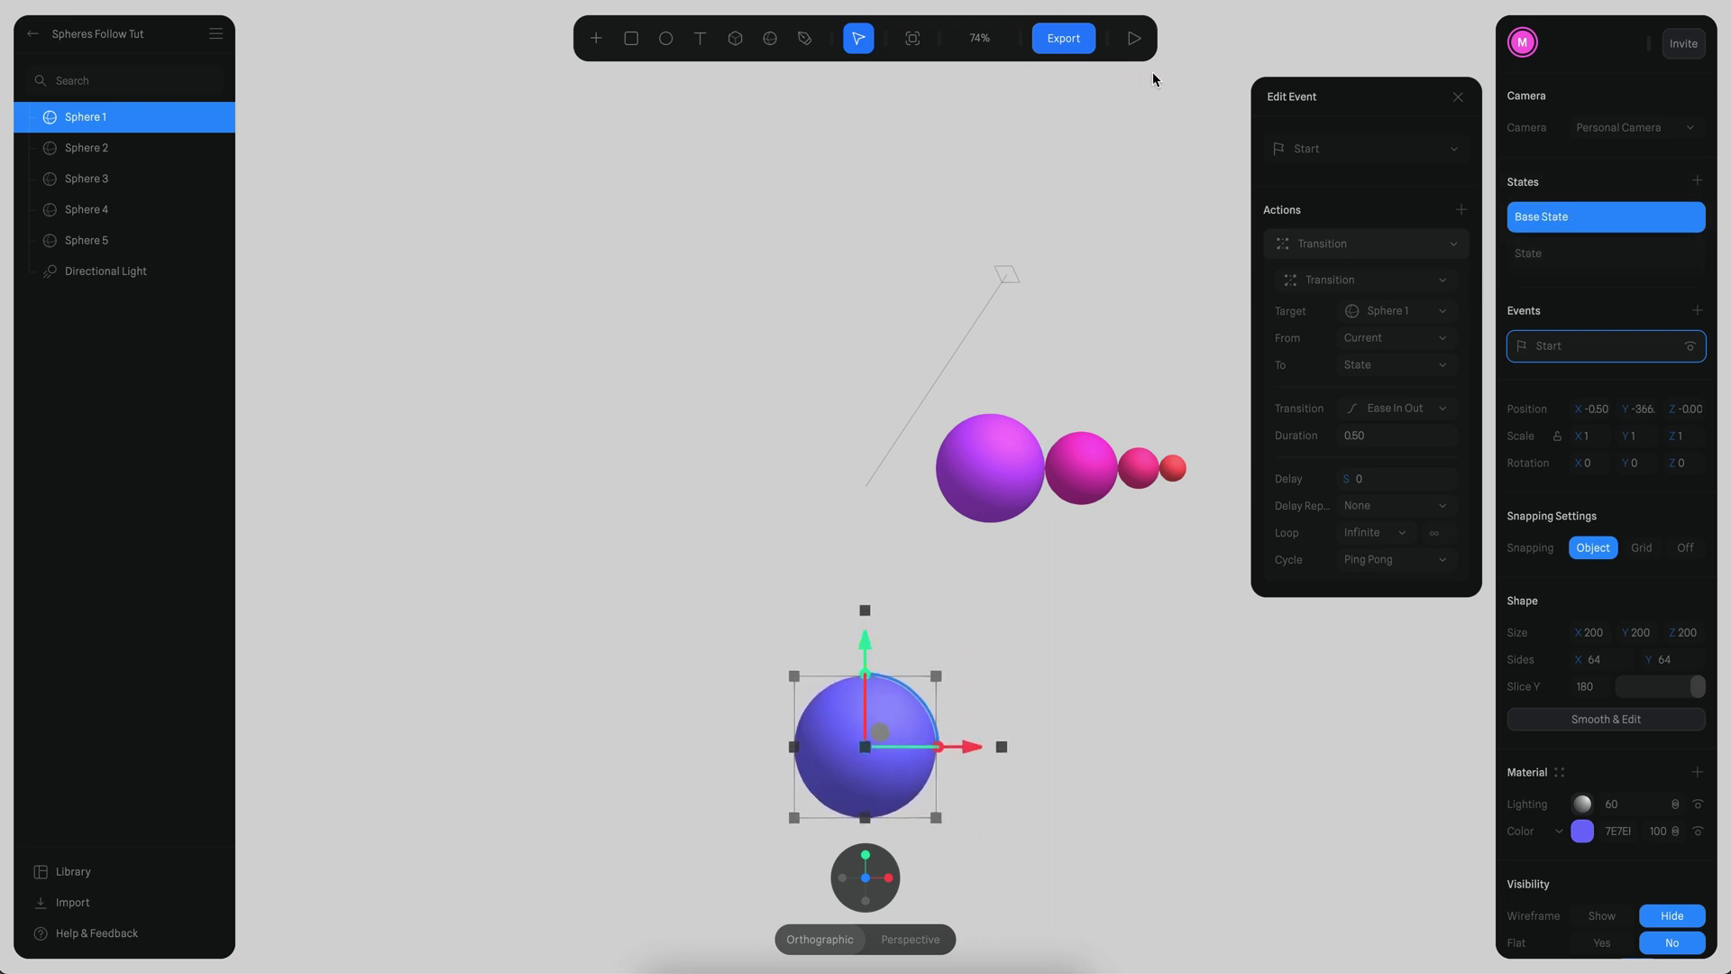
click(1133, 39)
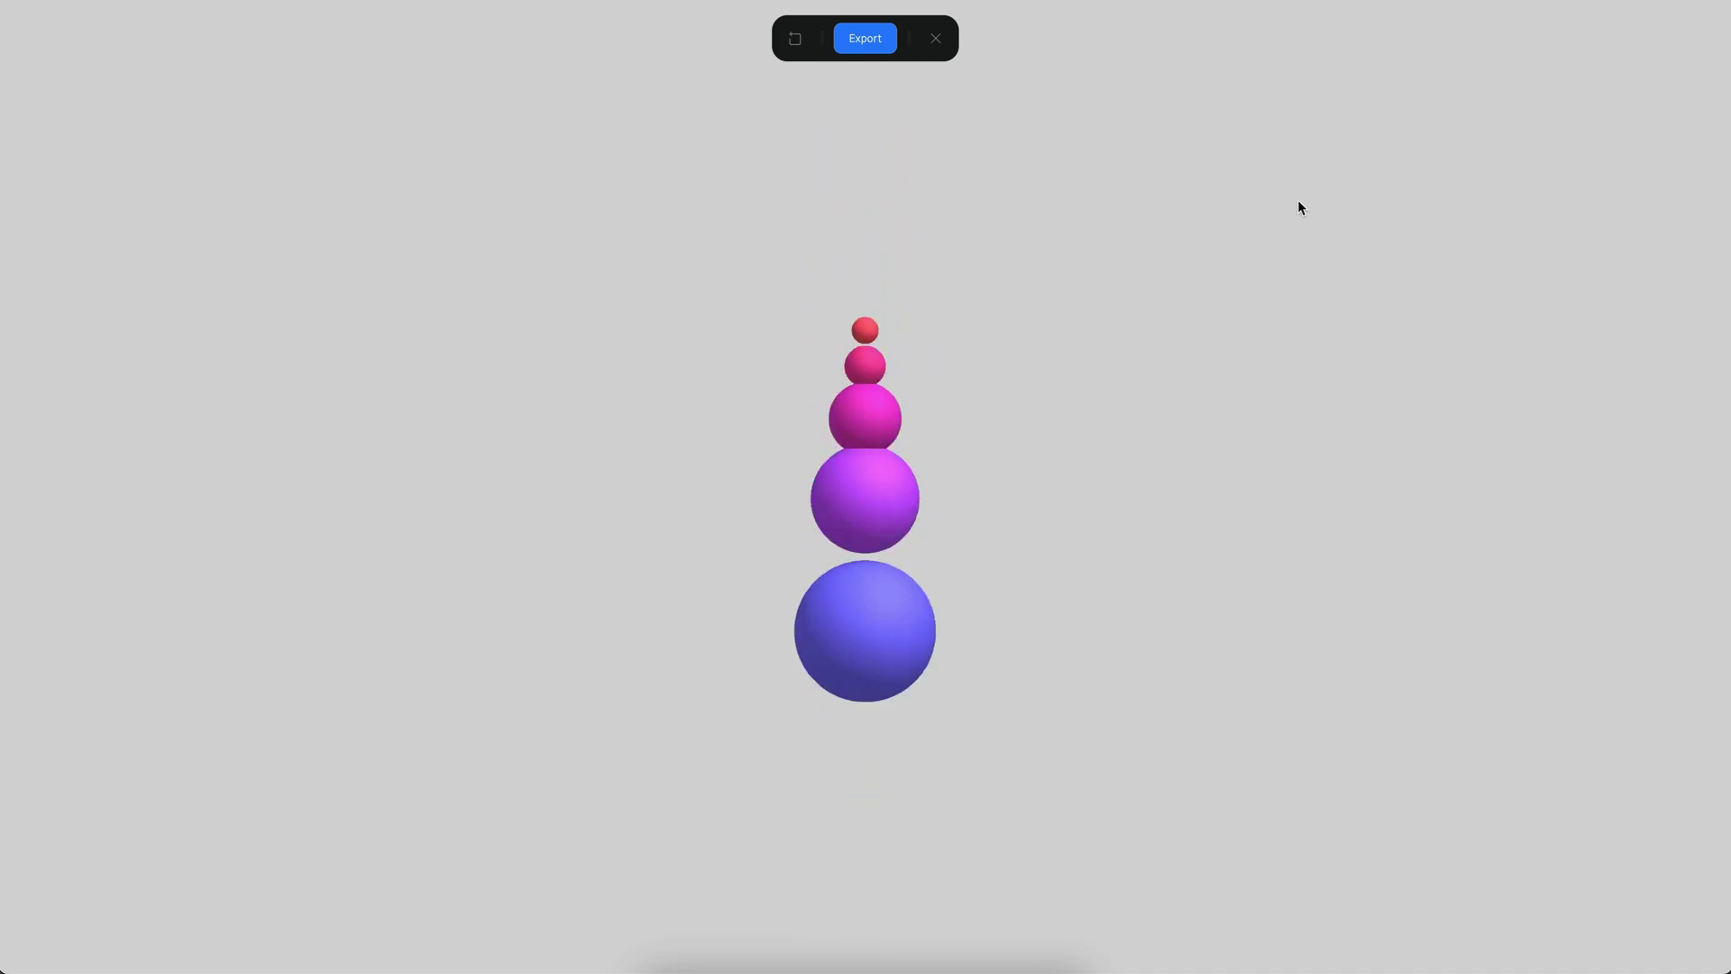
- Drag Sphere 1's animated state left to about X -449 and replay the preview
click(935, 40)
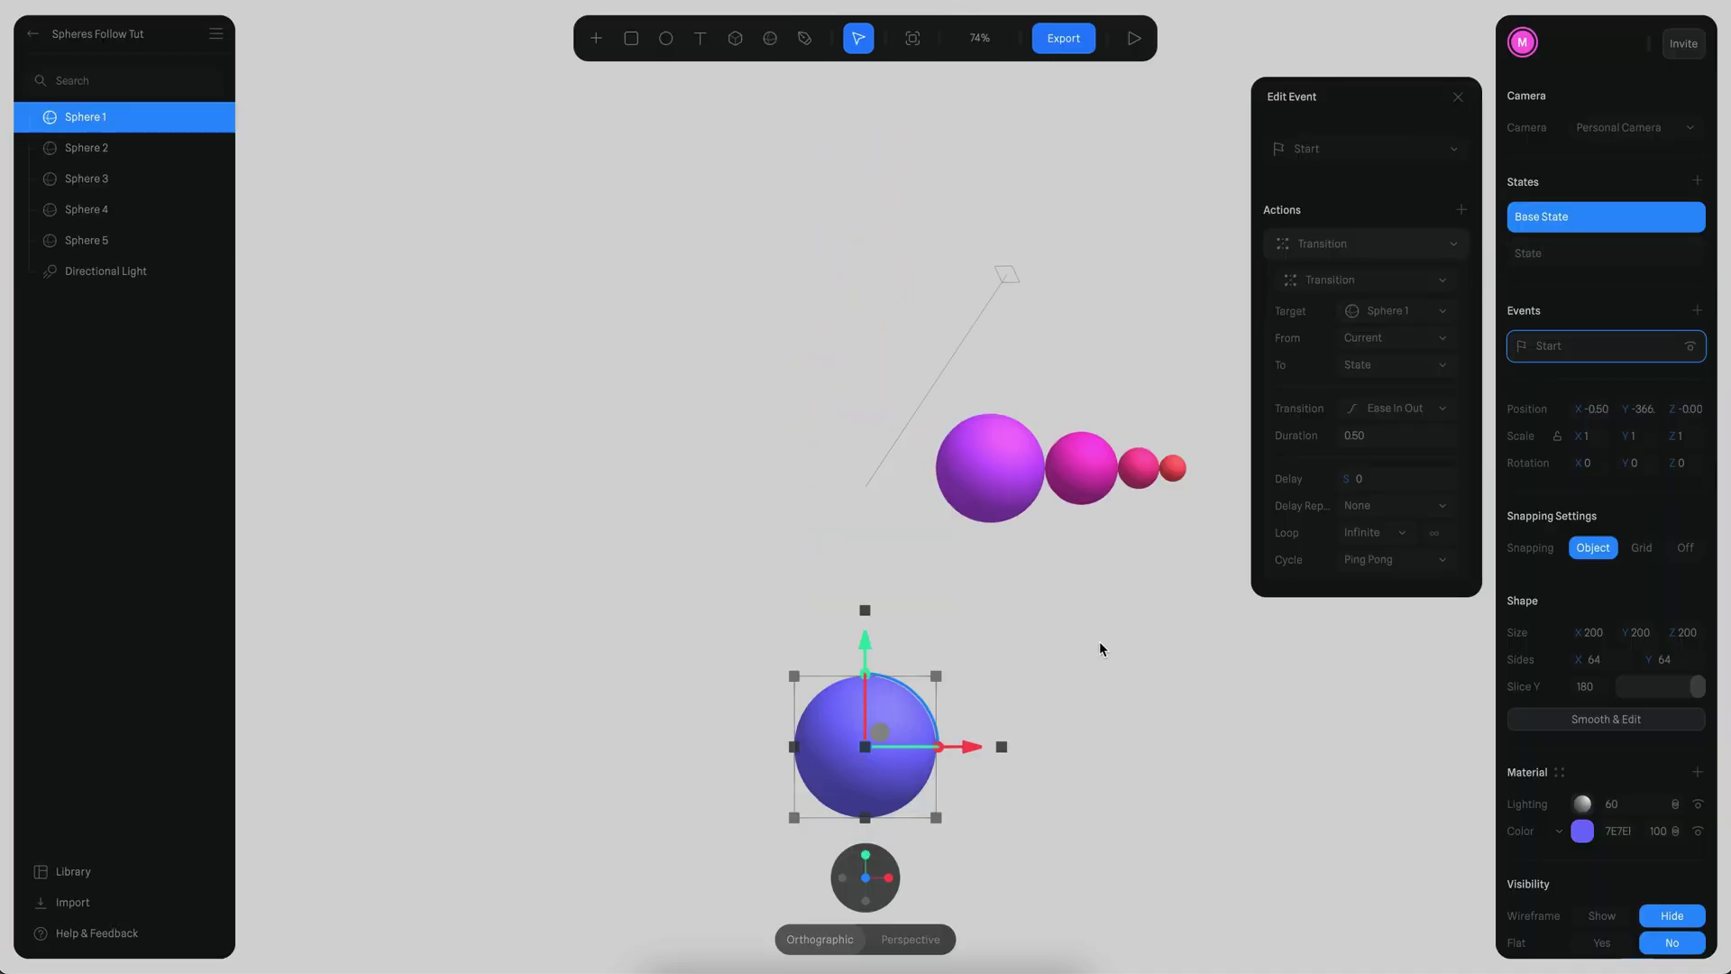
click(1591, 258)
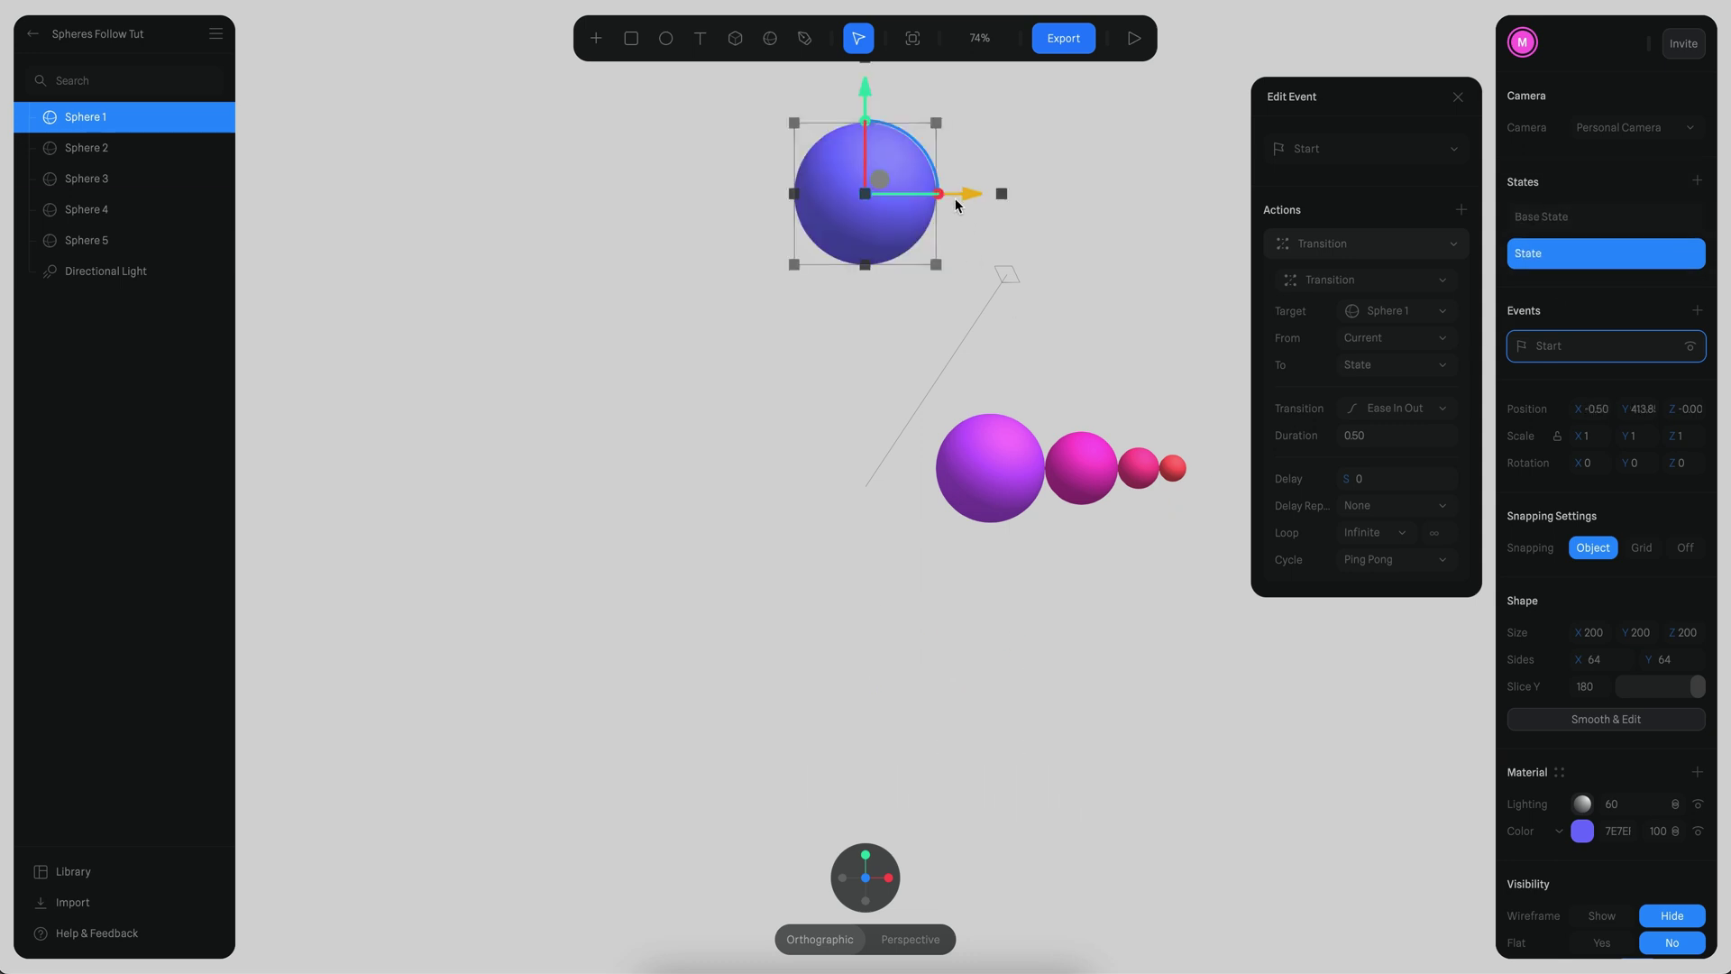
drag(956, 203, 638, 203)
click(1132, 40)
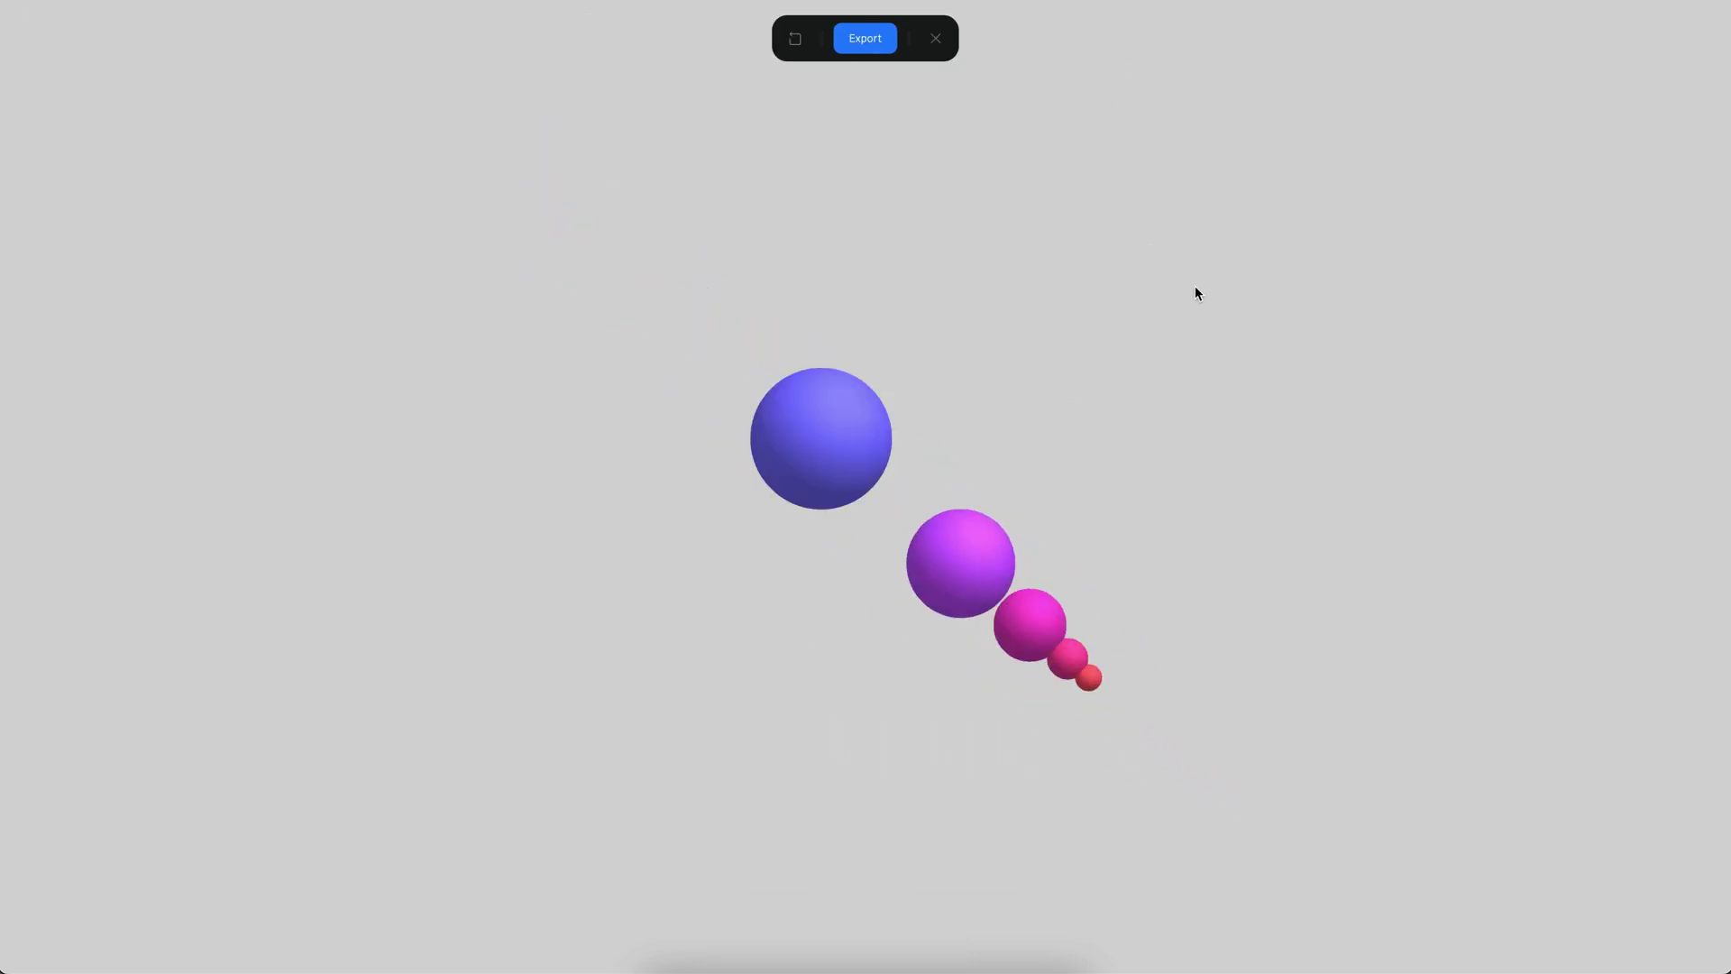
- Exit the preview, inspect Sphere 1's Game Controls event in Spheres Follow - Copy, and play it
key(Escape)
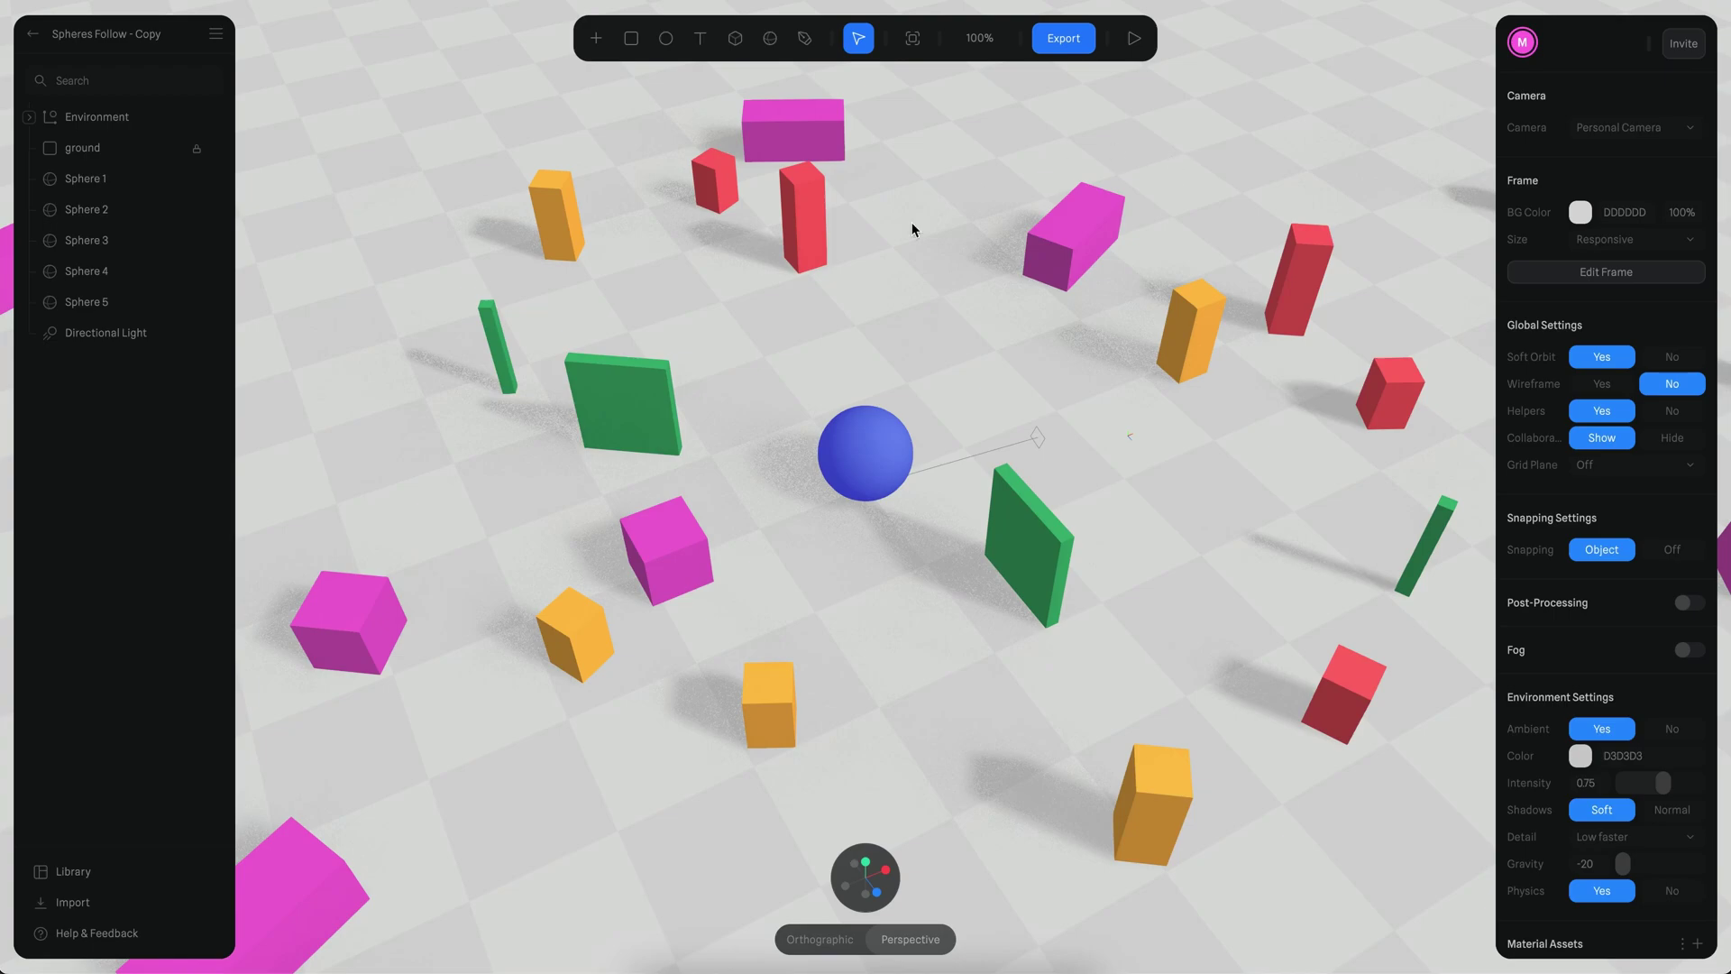
click(899, 438)
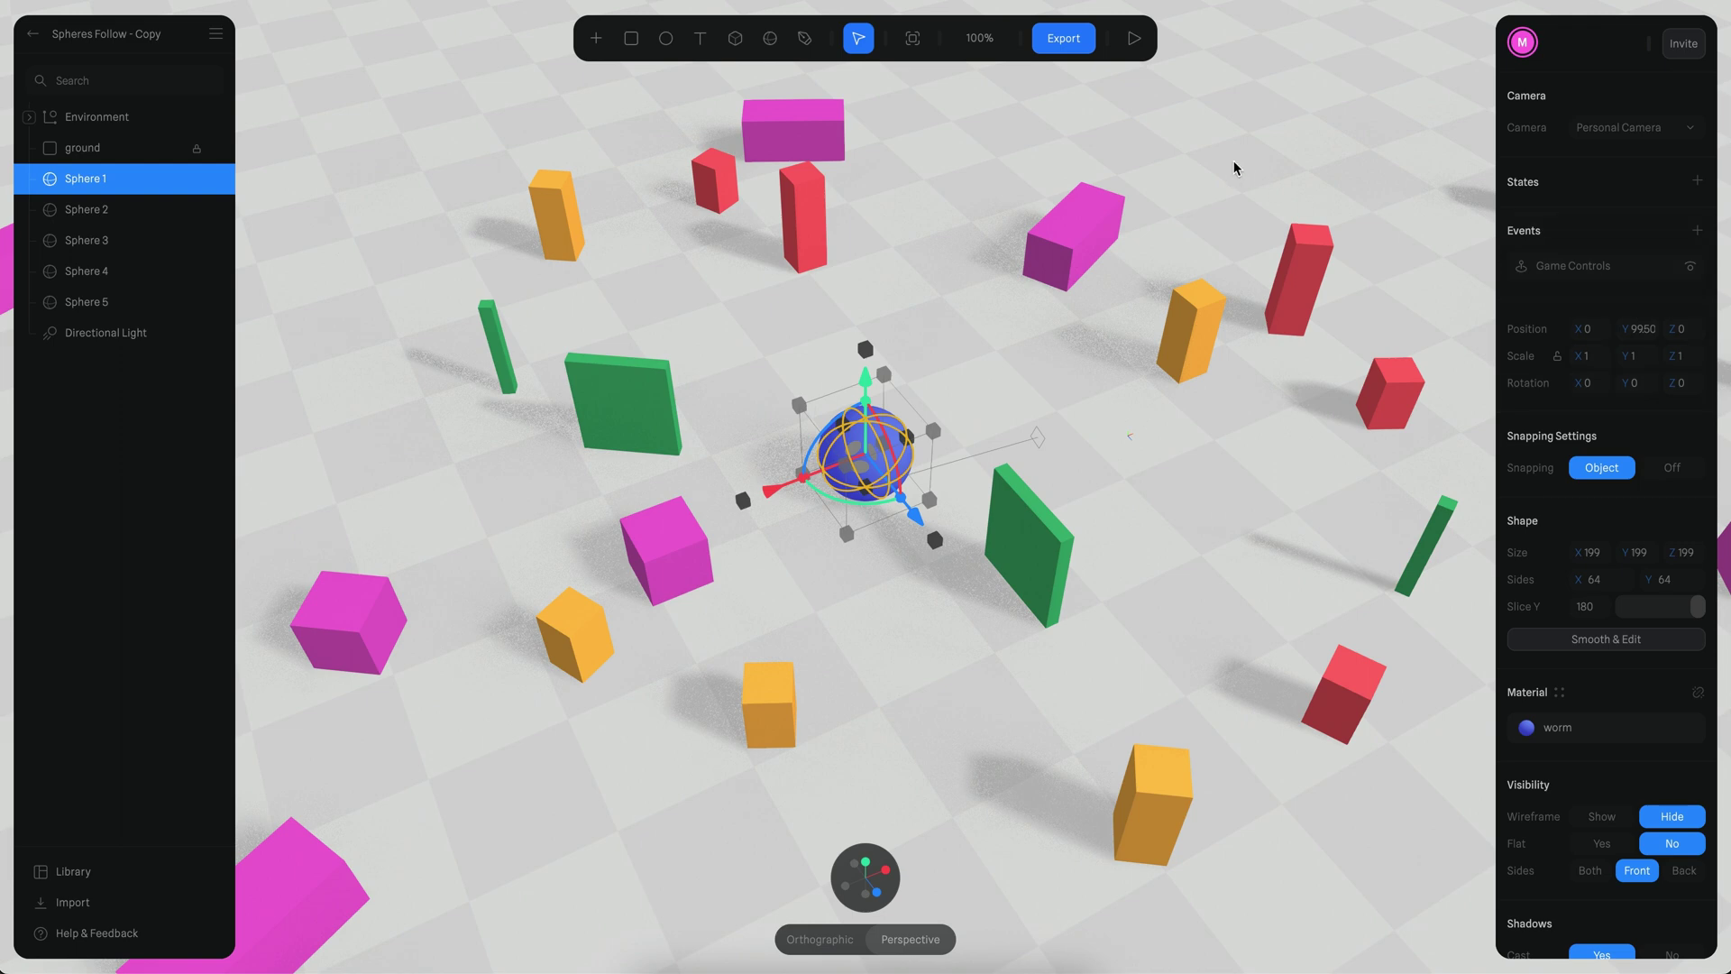
click(1138, 40)
- Drive the sphere worm among the blocks using W/A/S/D, Left-arrow turns and Space jumps
key(w)
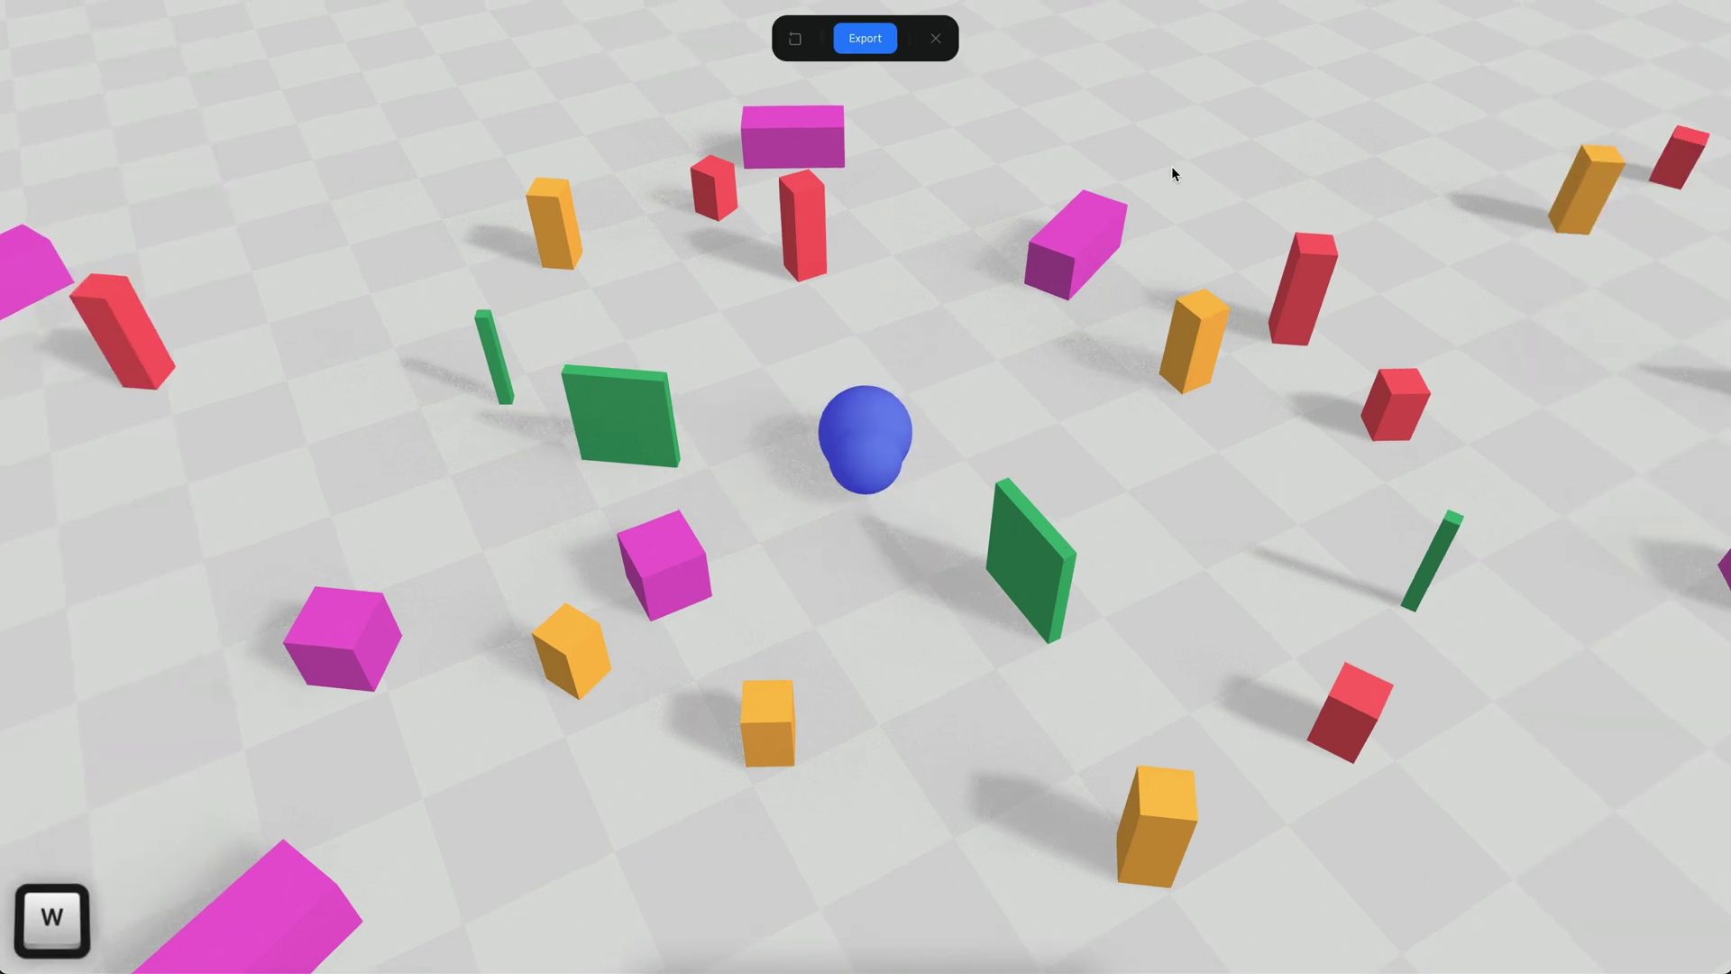
key(a)
key(s)
key(d)
key(space)
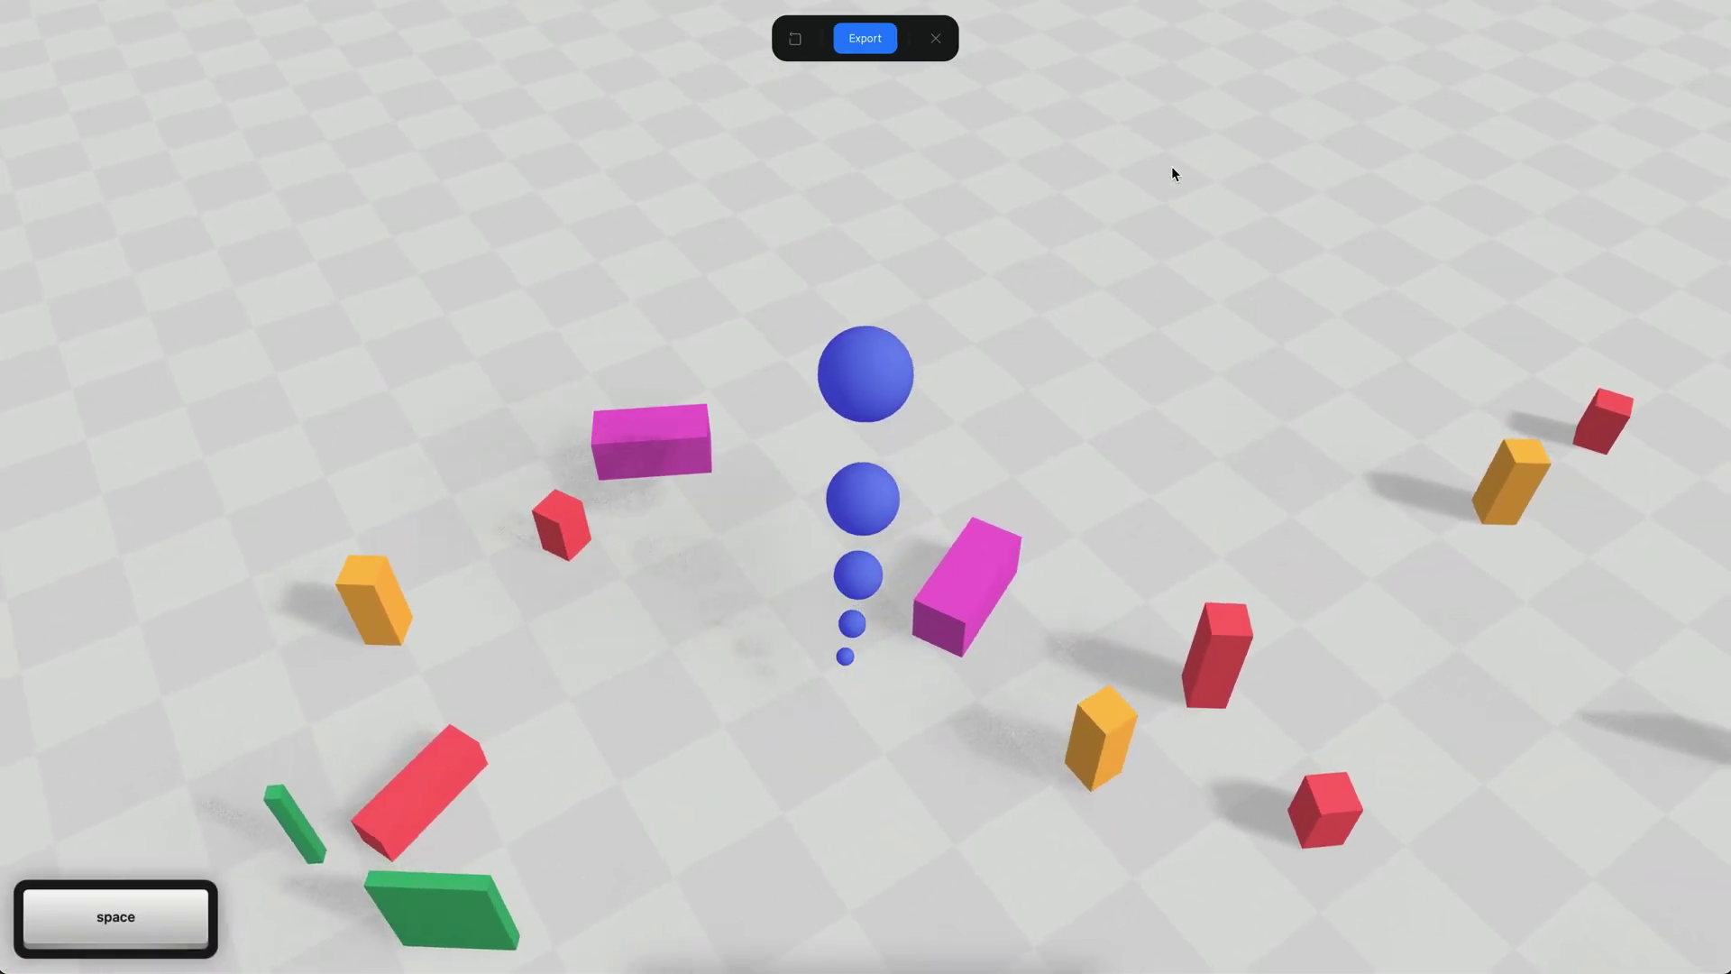
key(Left)
key(space)
key(Left)
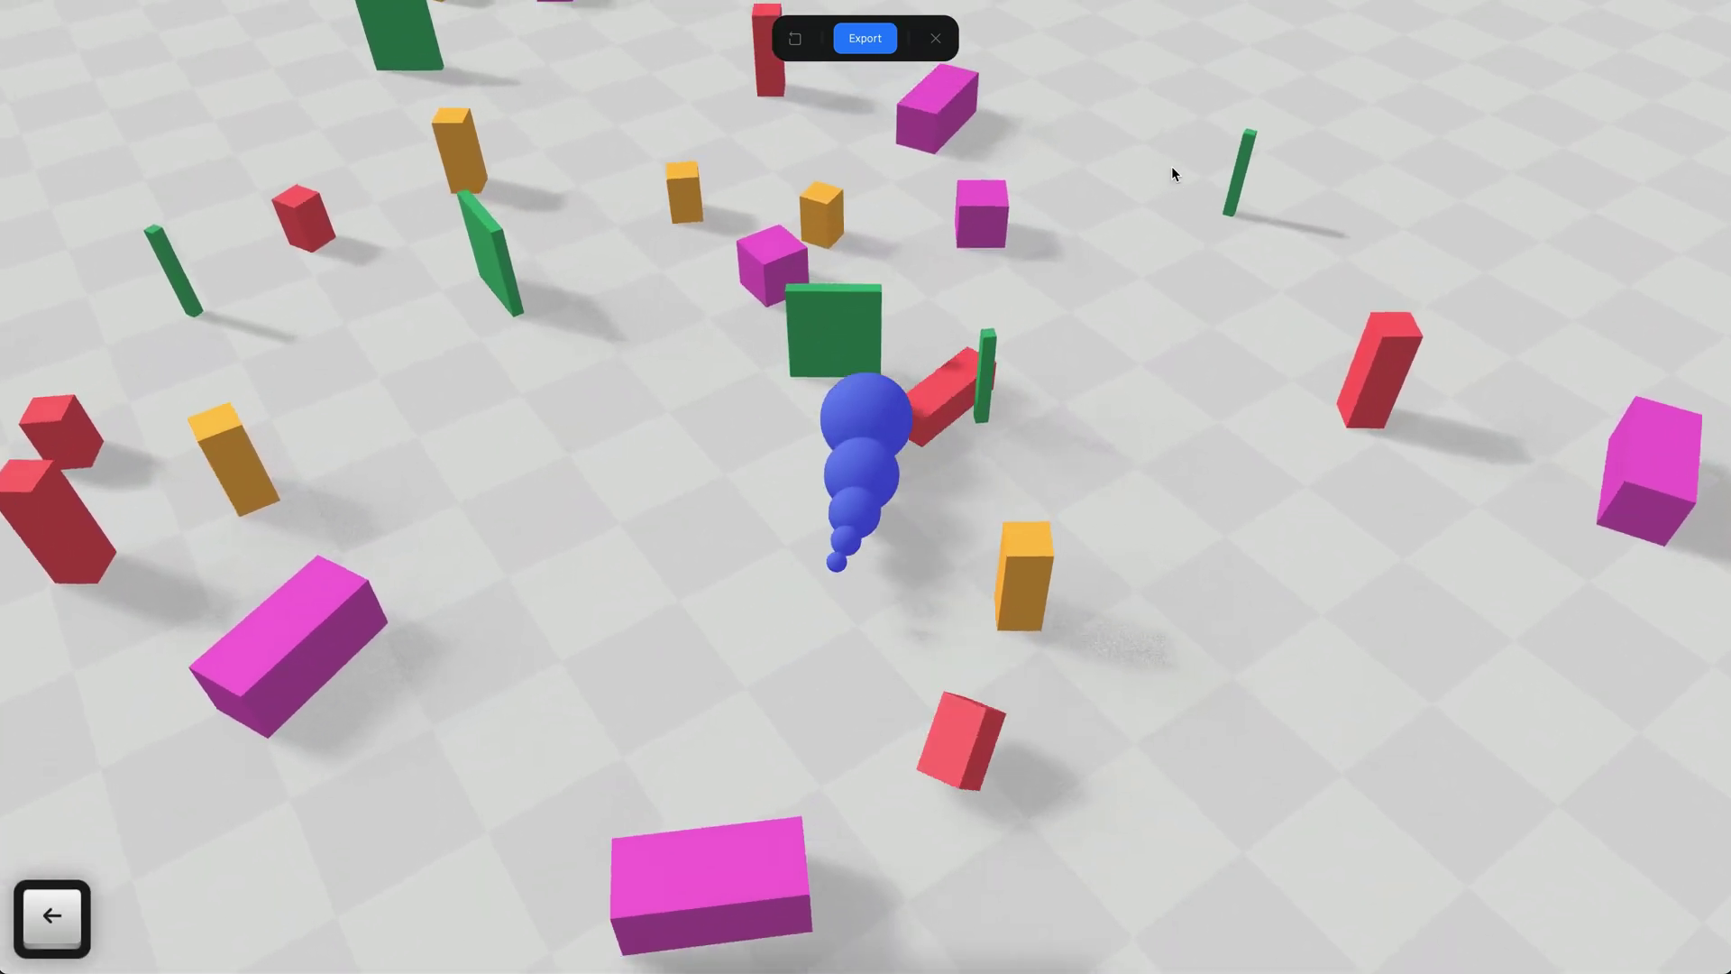
key(space)
key(Left)
key(d)
key(s)
key(w)
key(space)
key(Left)
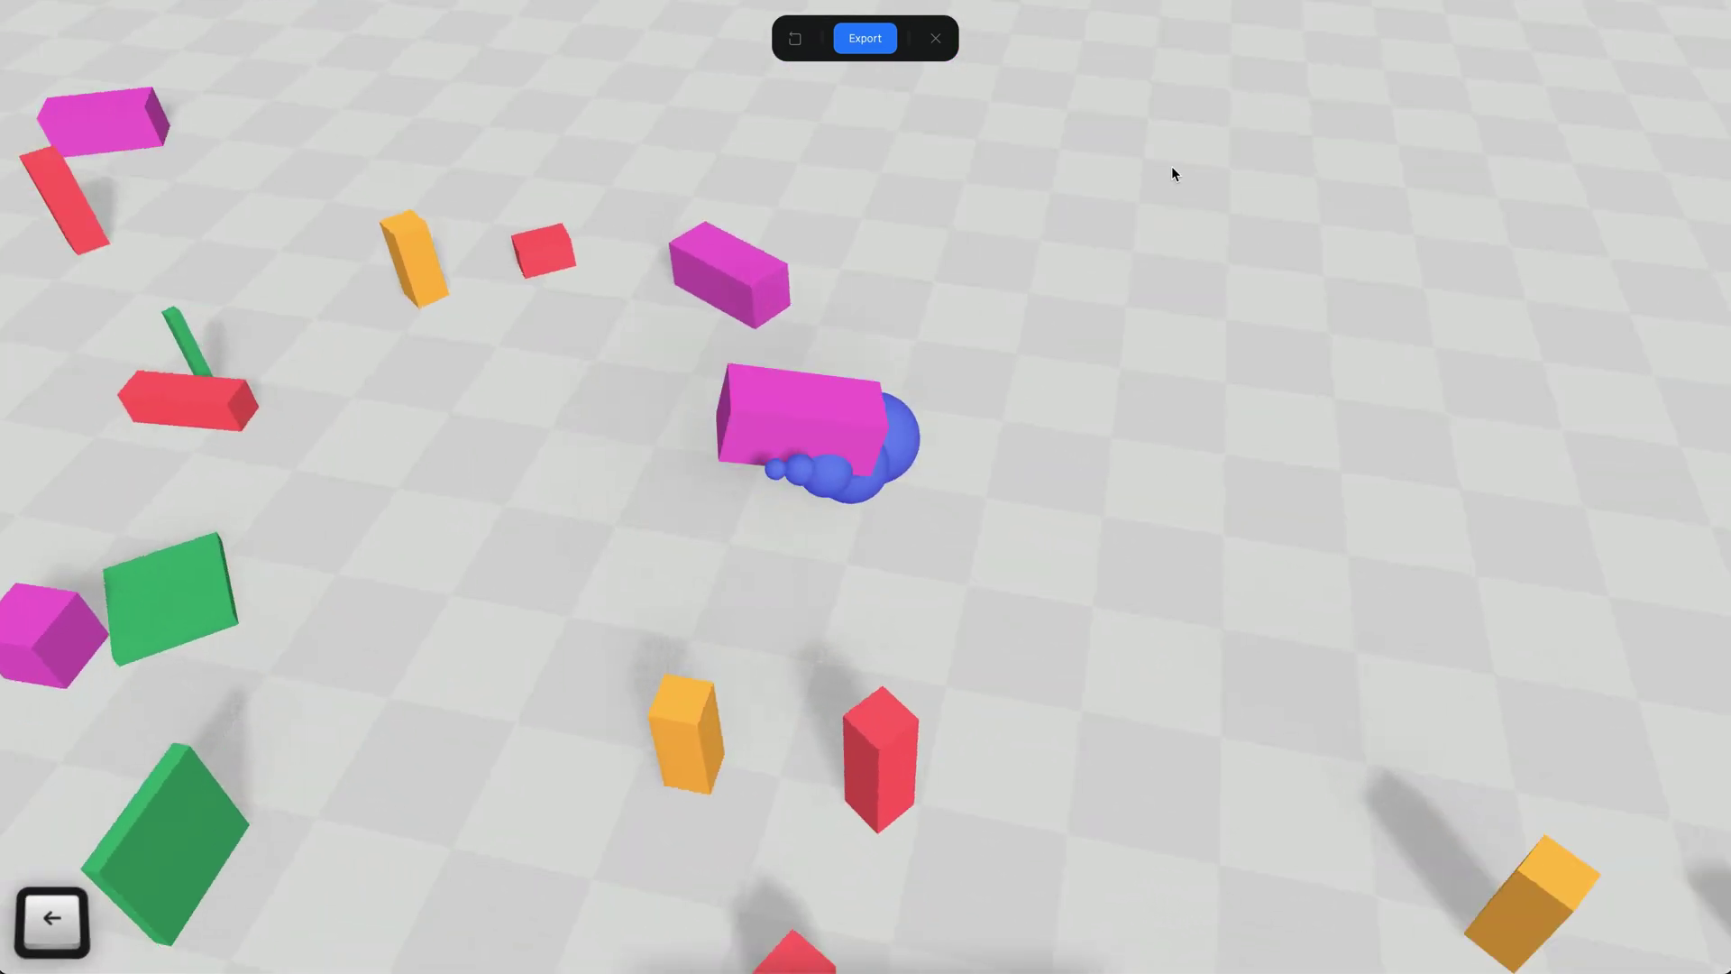
key(space)
key(Left)
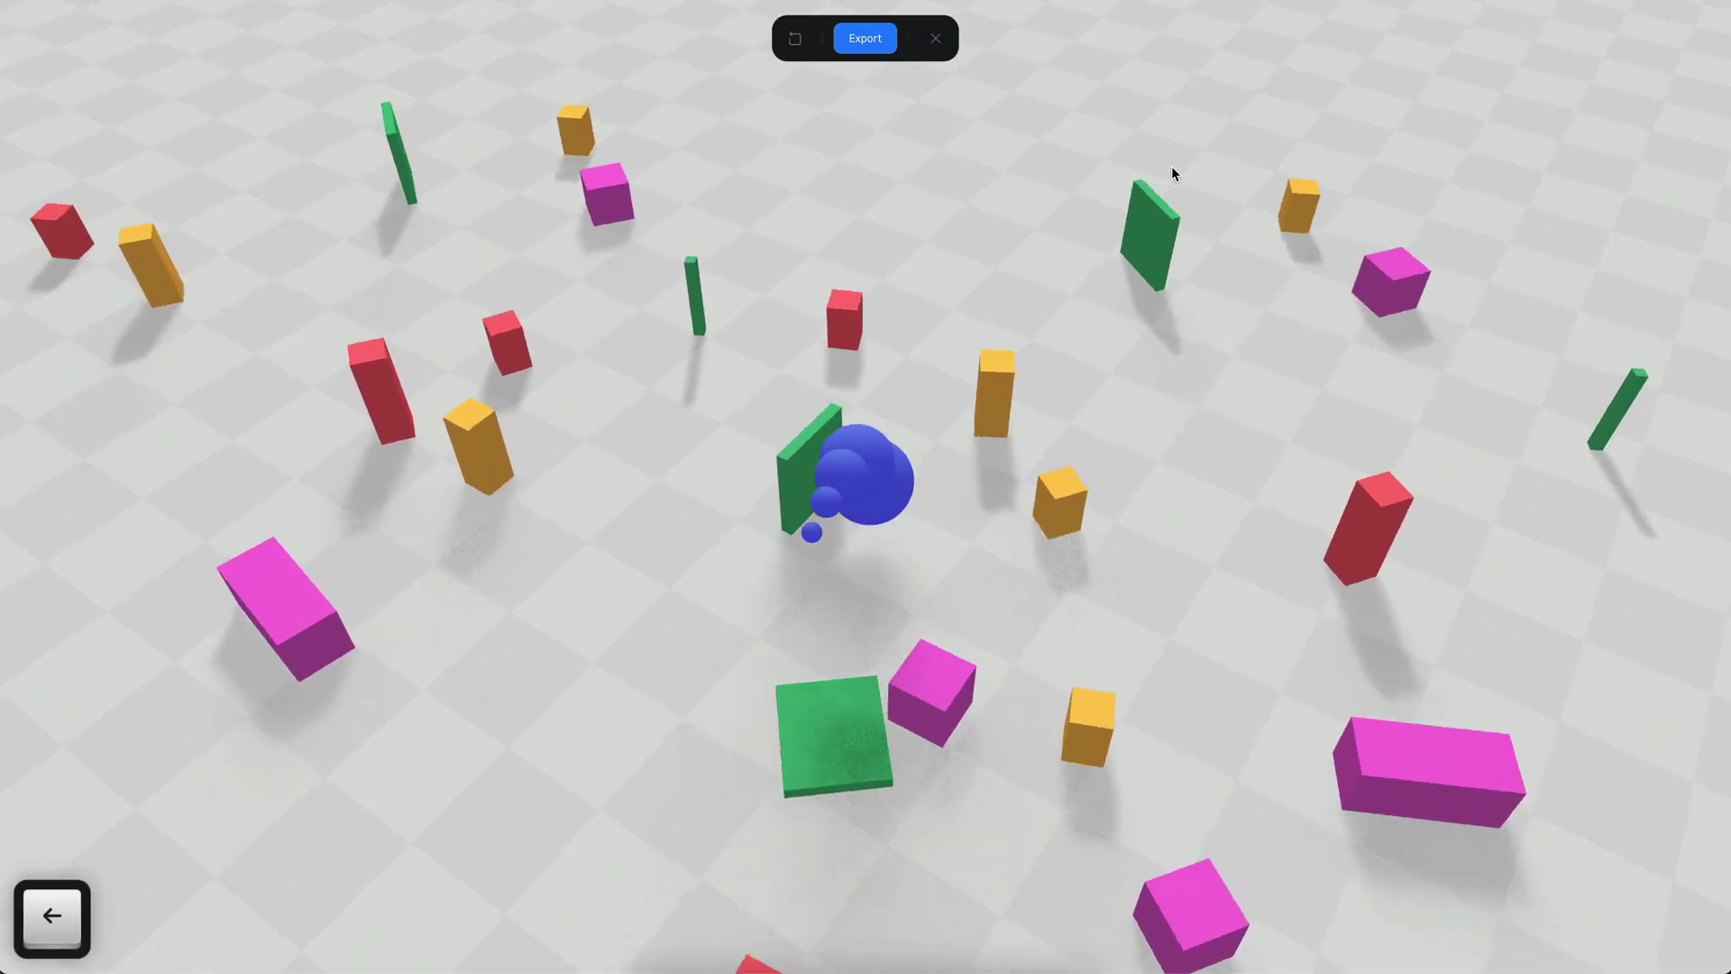
key(w)
key(Left)
key(w)
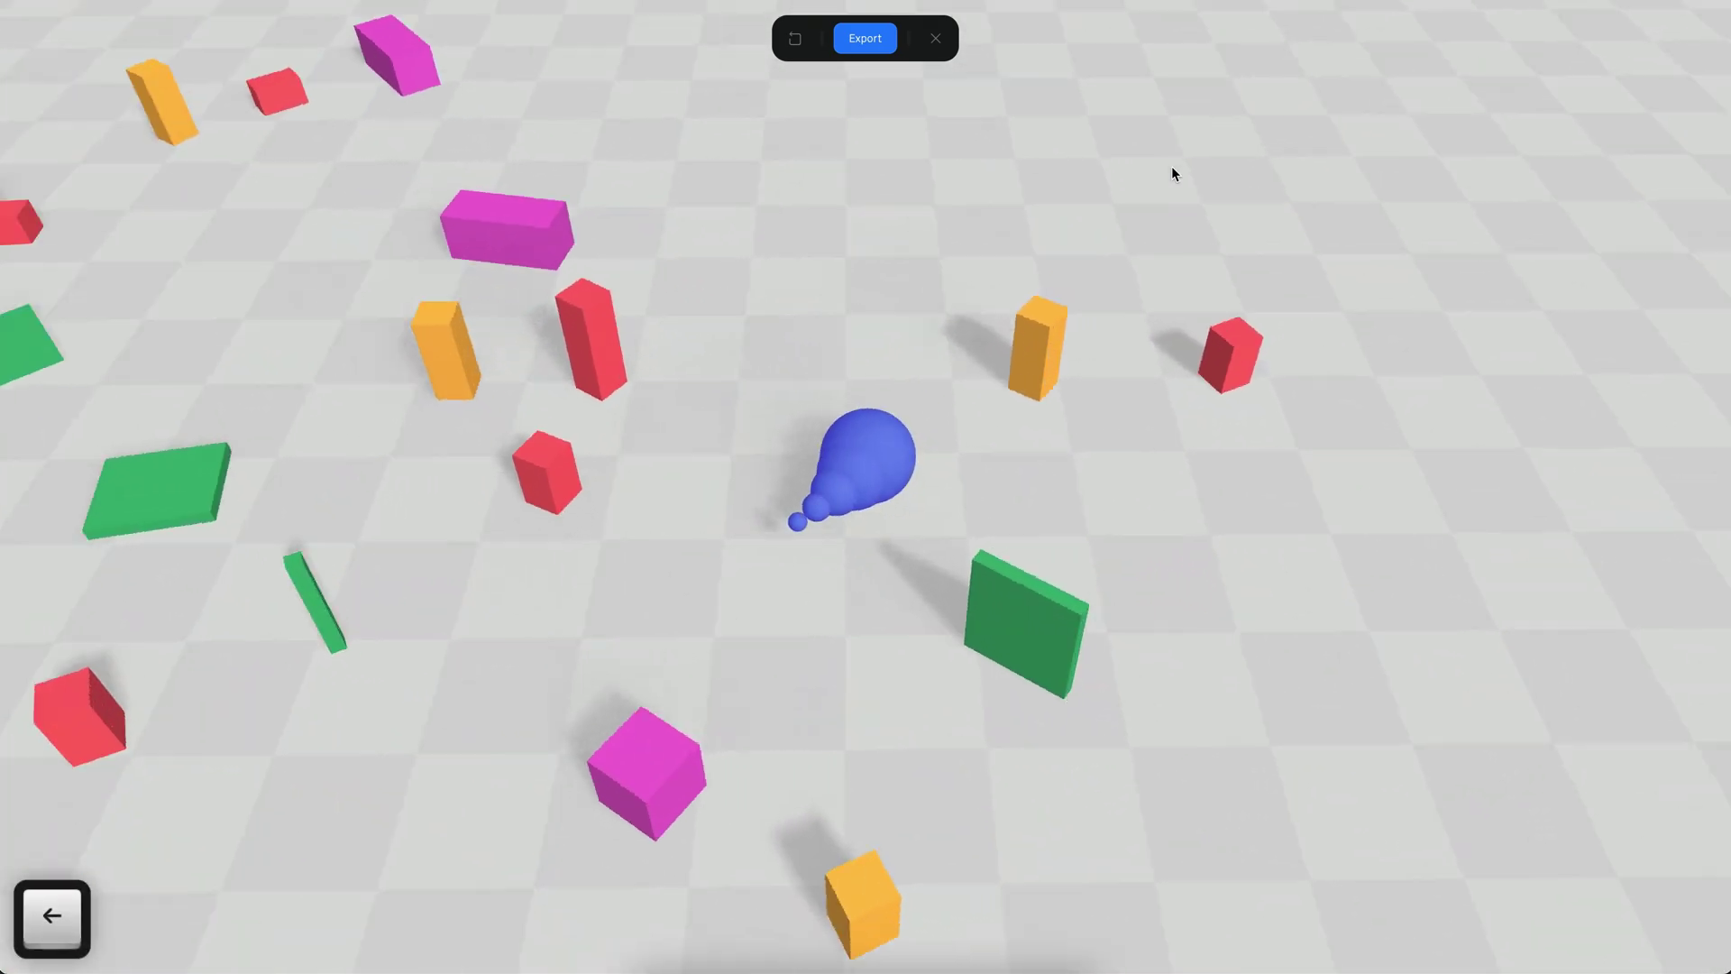